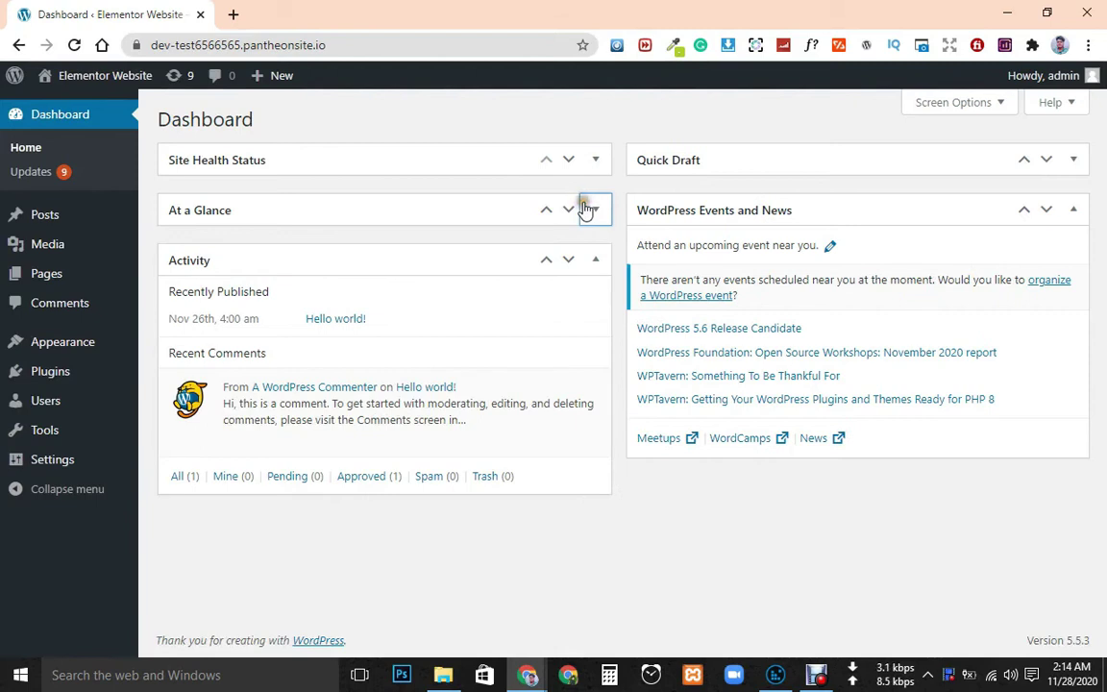
Collapse the Activity box and the WordPress Events and News box on the dashboard
click(592, 259)
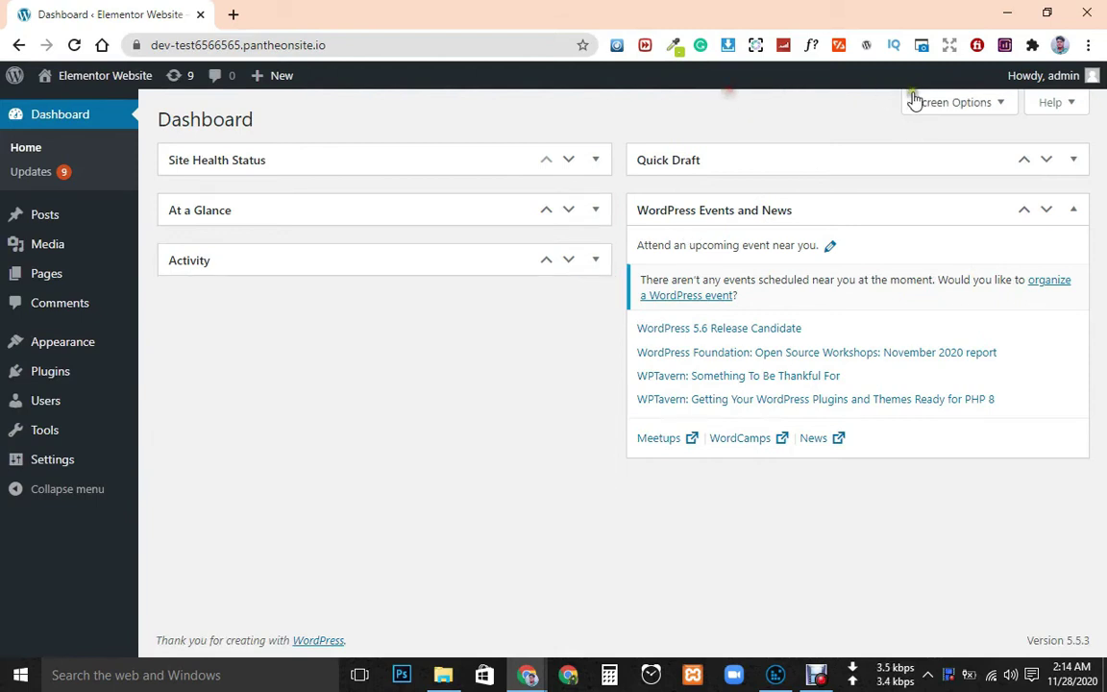
click(937, 101)
click(912, 167)
mouse_move(33, 87)
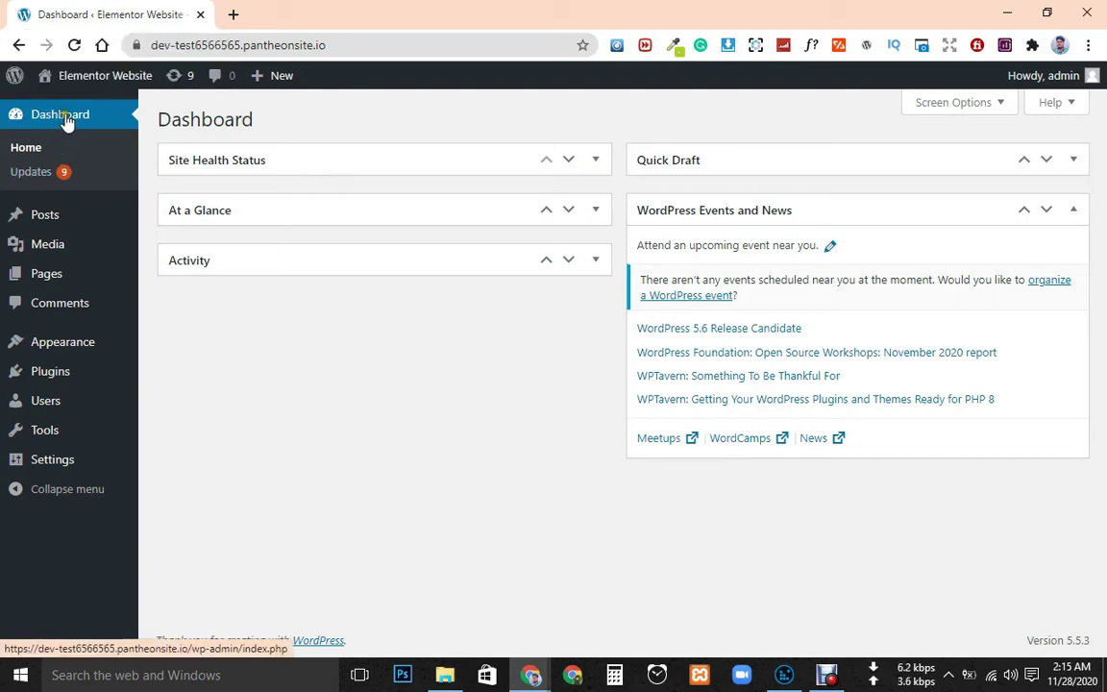
mouse_move(158, 117)
mouse_down()
mouse_move(222, 133)
mouse_move(227, 146)
mouse_up()
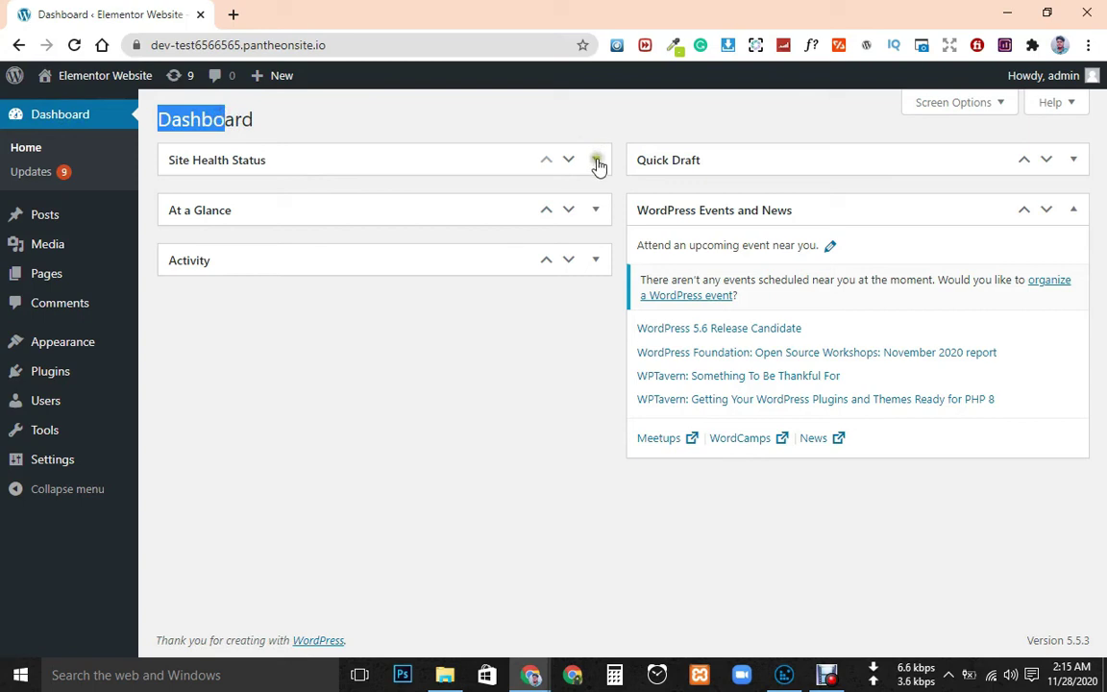
click(1075, 209)
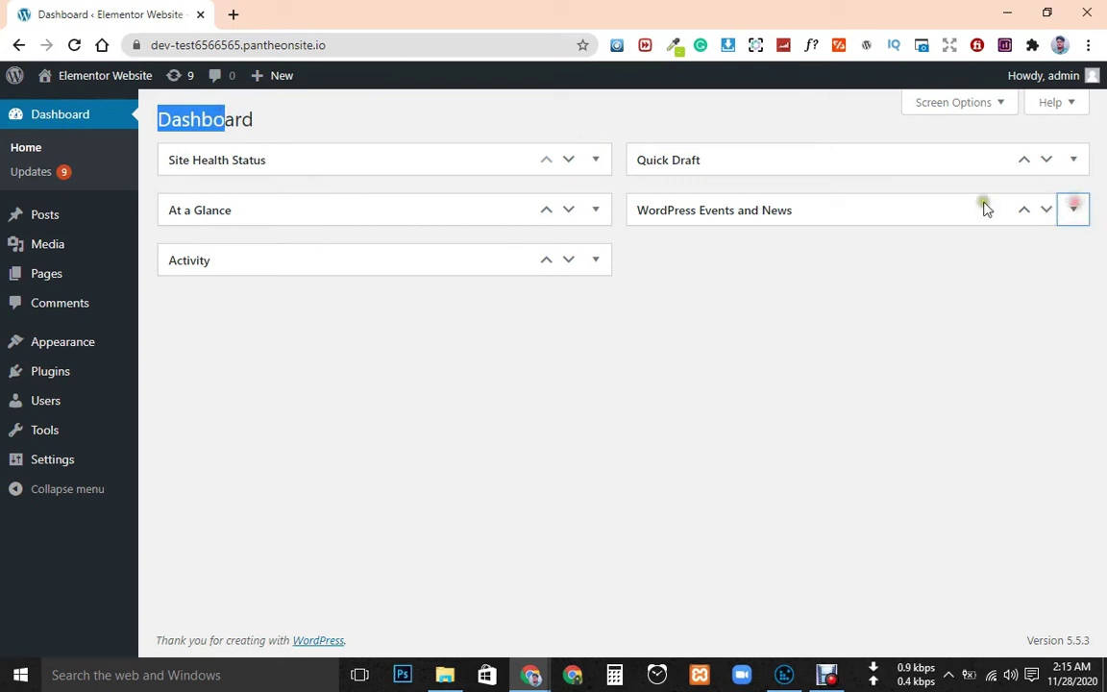
Expand the Site Health Status box to read its contents and collapse it again
click(593, 162)
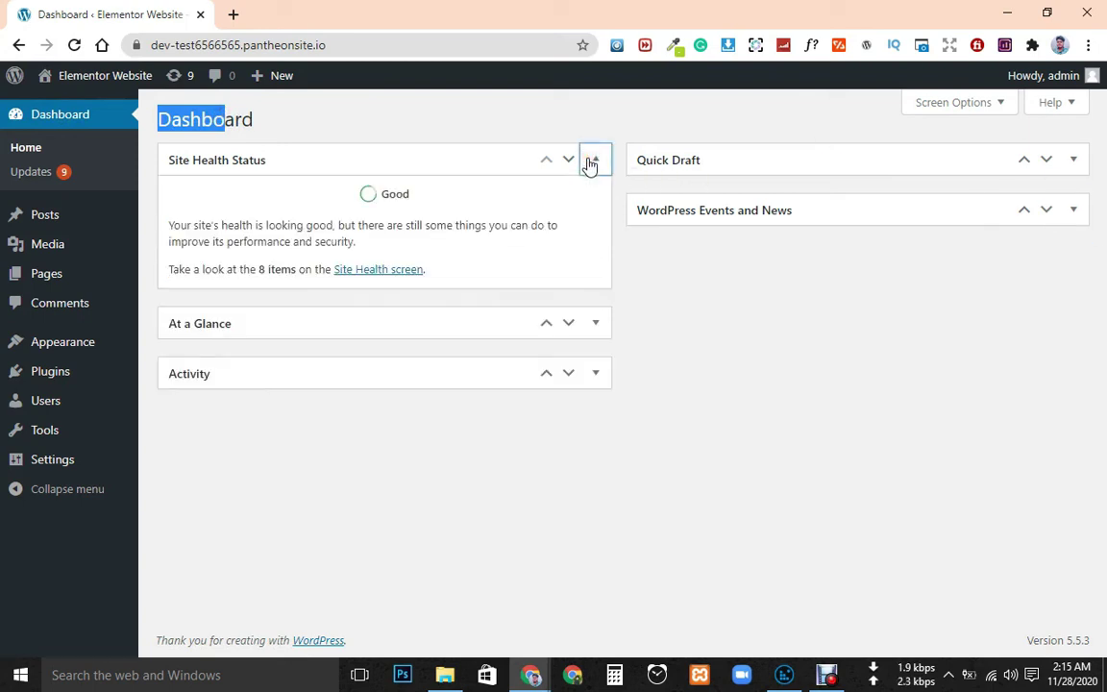
click(594, 160)
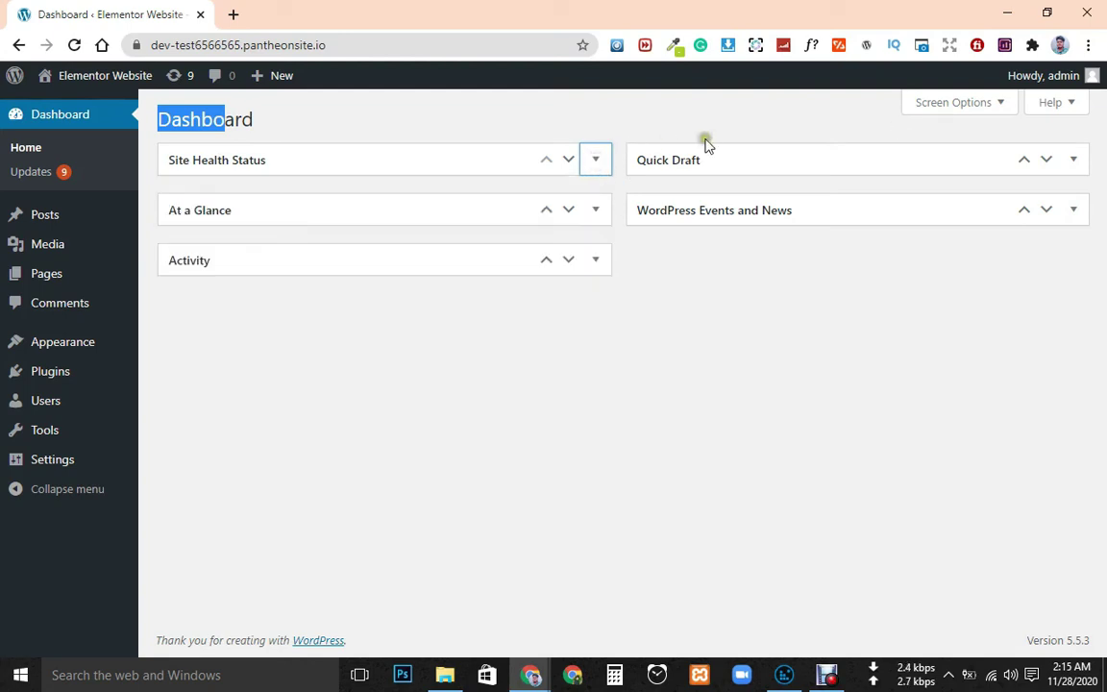
click(236, 116)
click(424, 117)
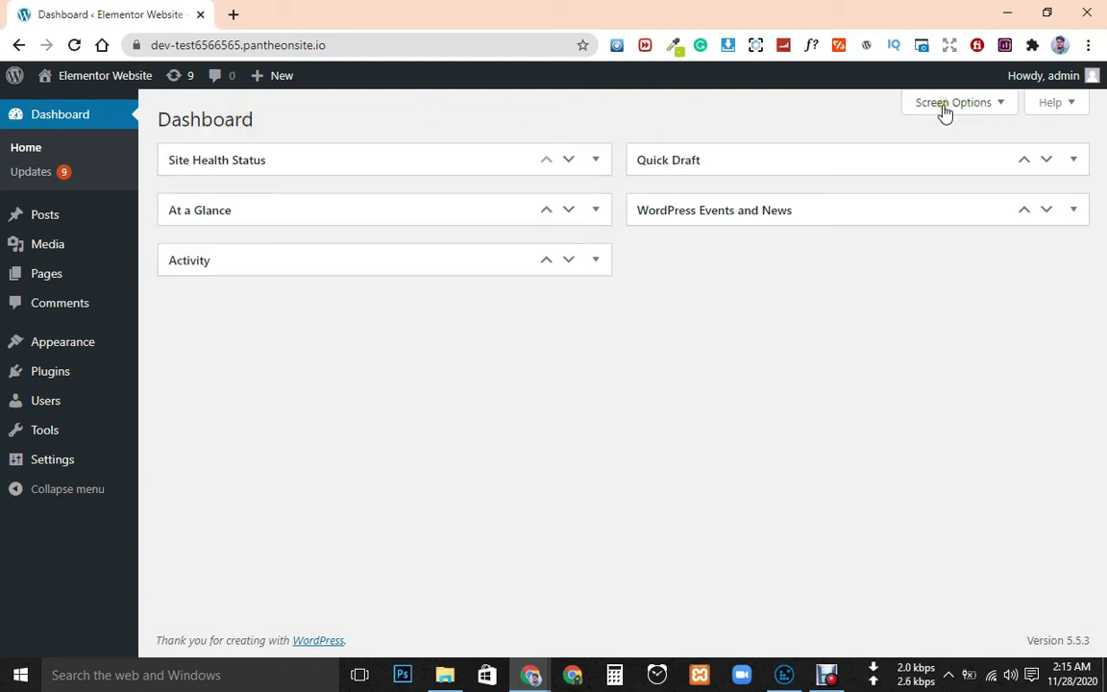
Hide the Site Health Status, At a Glance, Activity, Quick Draft, and WordPress Events and News boxes from the dashboard
click(1002, 104)
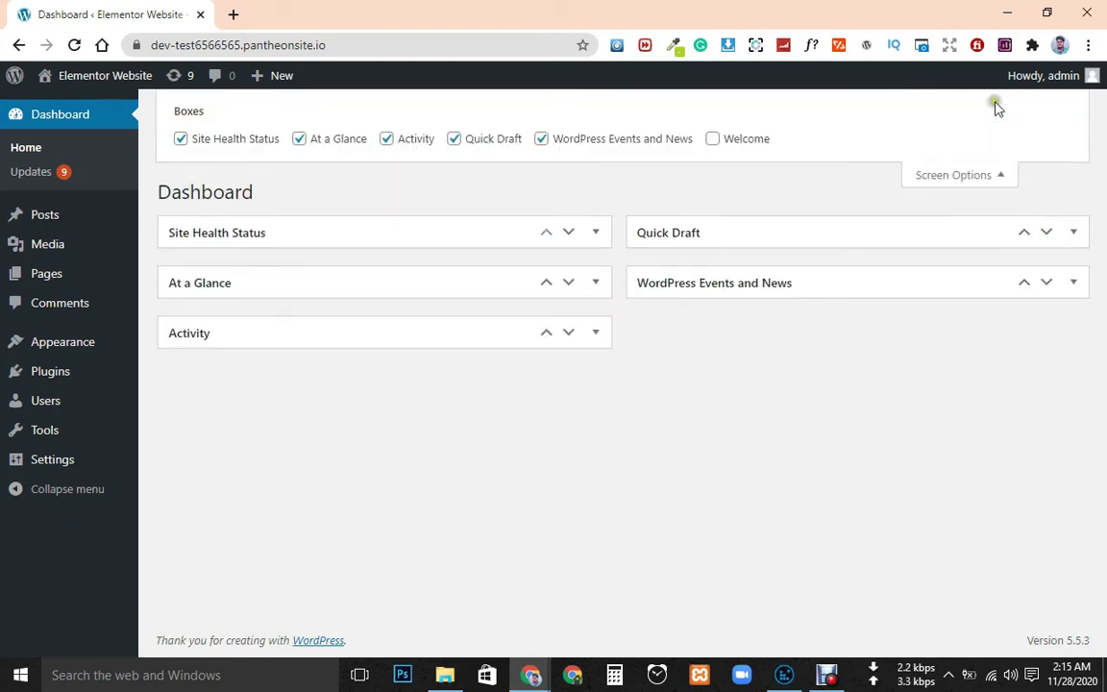
click(181, 140)
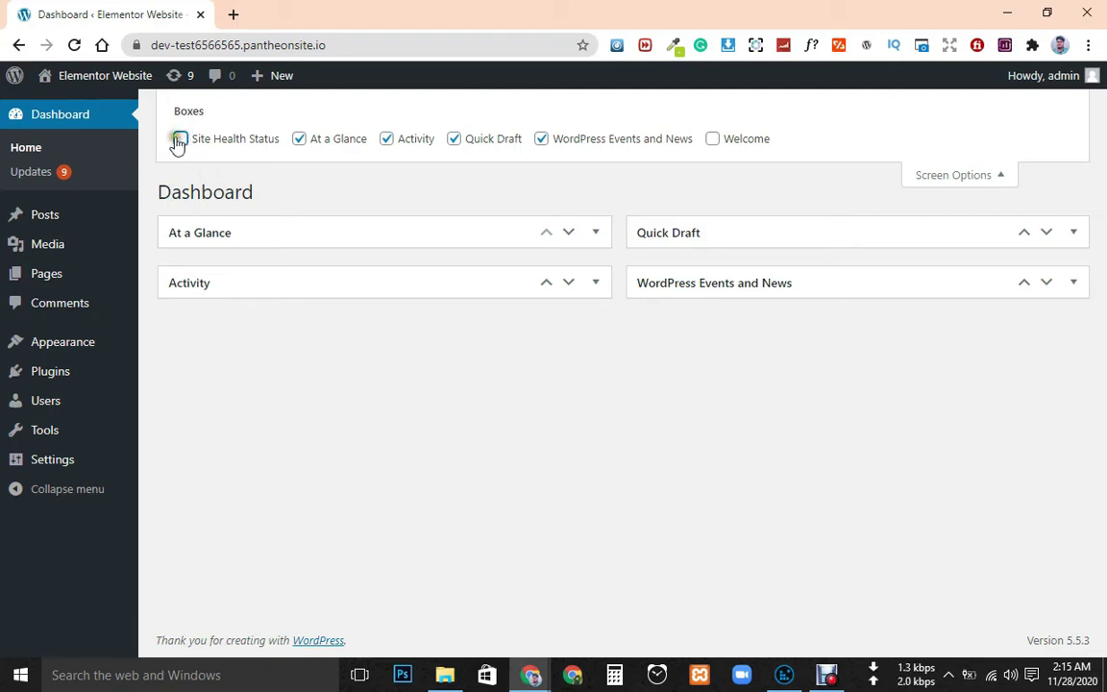
click(182, 141)
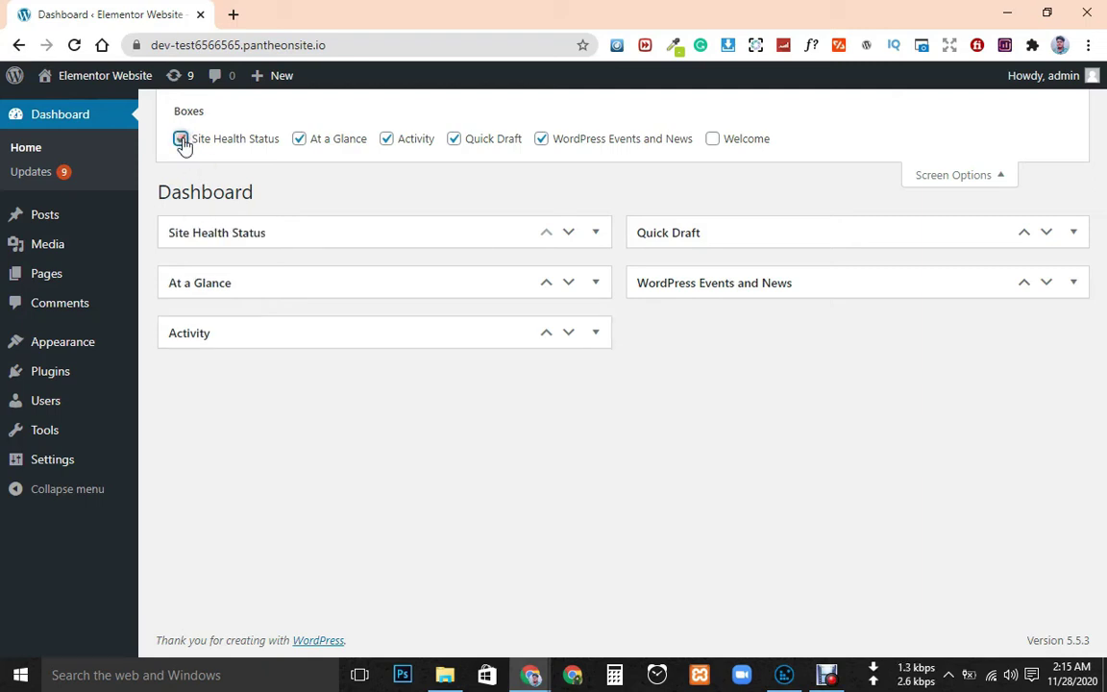
click(181, 139)
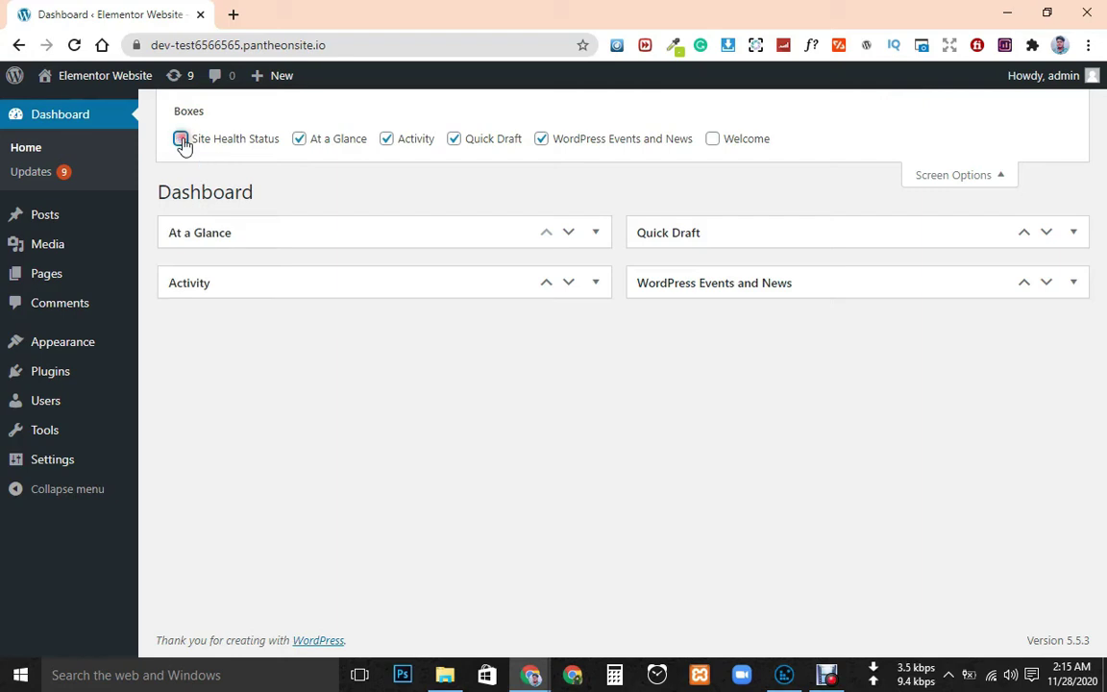
click(300, 140)
click(401, 139)
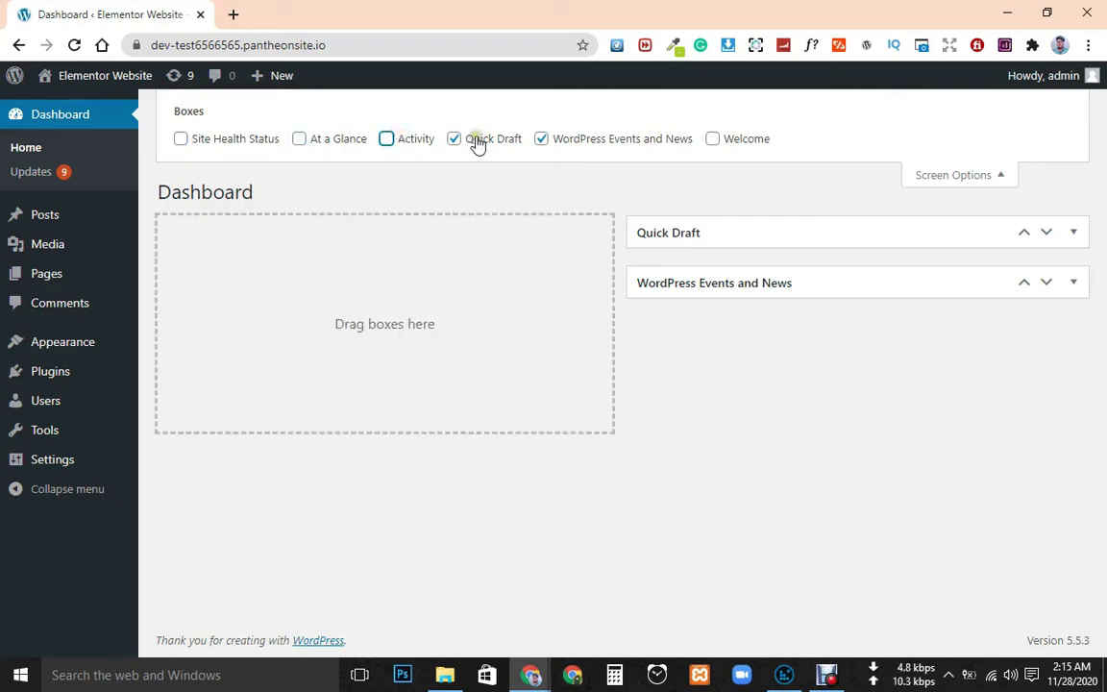
click(476, 140)
click(585, 143)
click(742, 140)
click(742, 140)
click(735, 139)
click(735, 139)
click(981, 183)
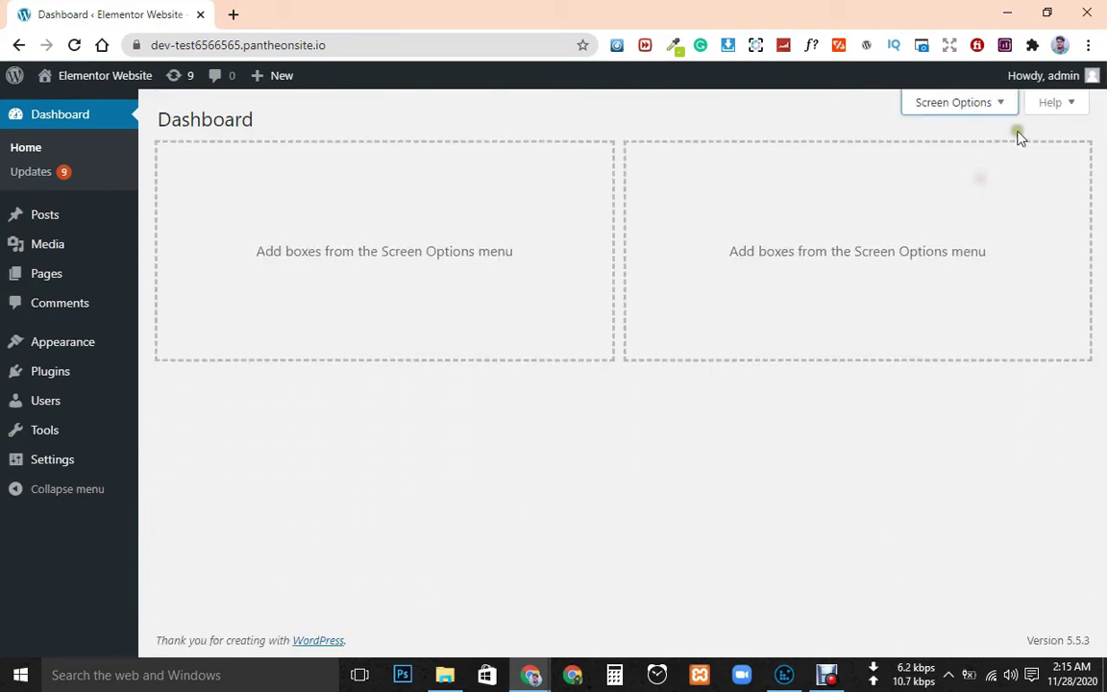
click(364, 255)
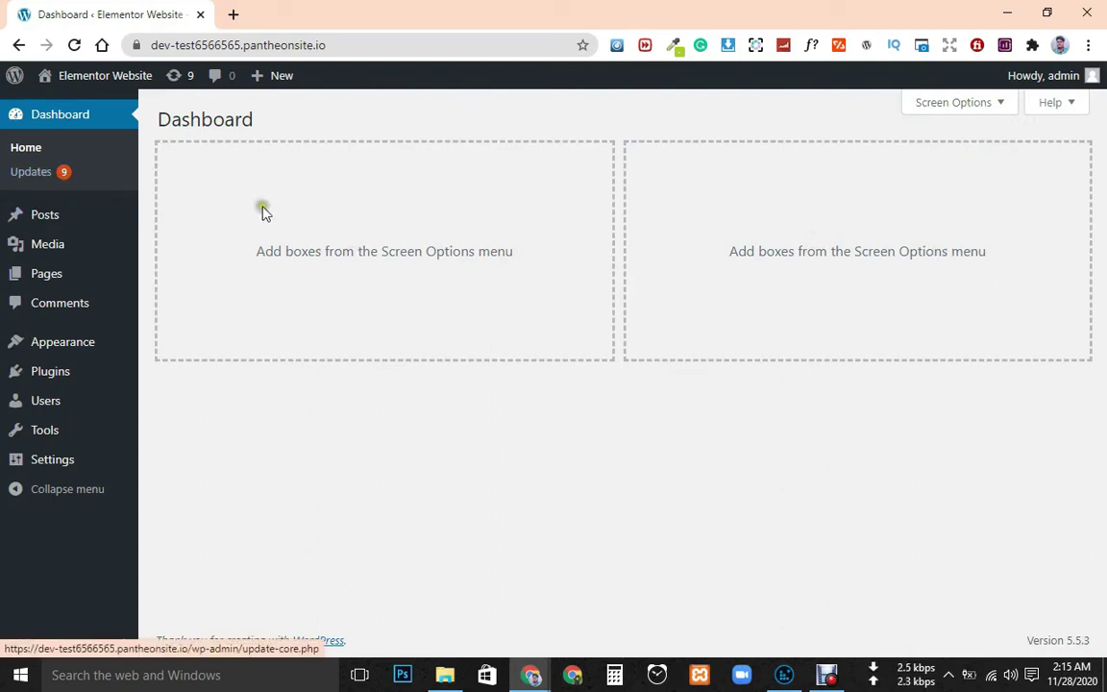
Open the WordPress Updates page and check again for available updates
click(32, 174)
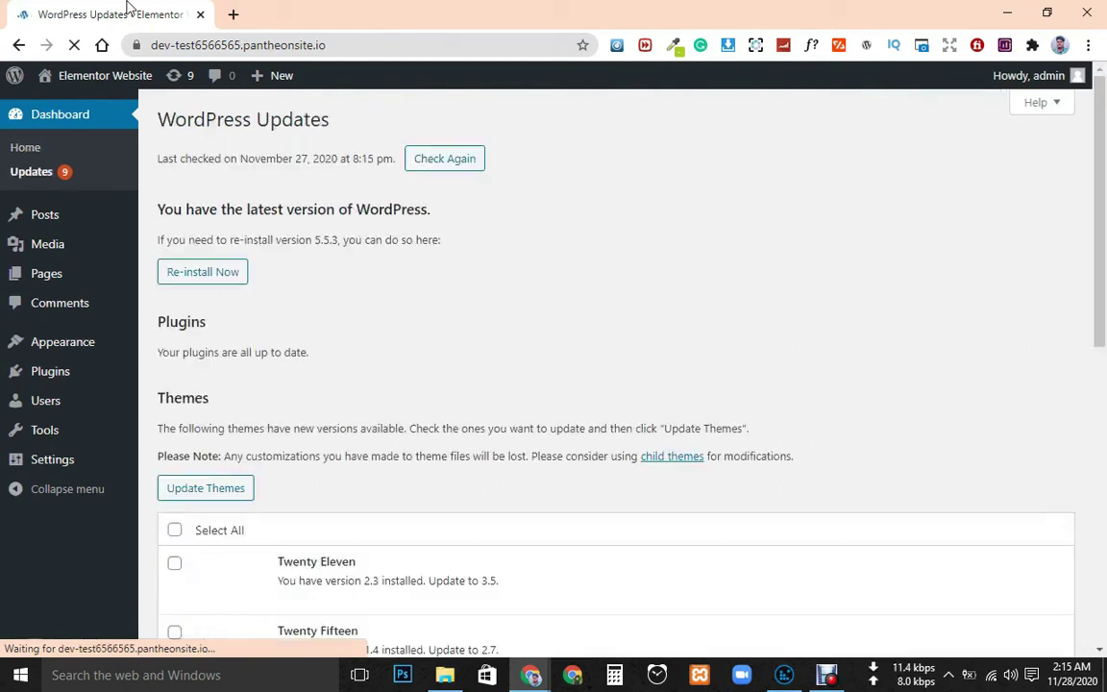
drag(165, 125, 333, 126)
click(465, 196)
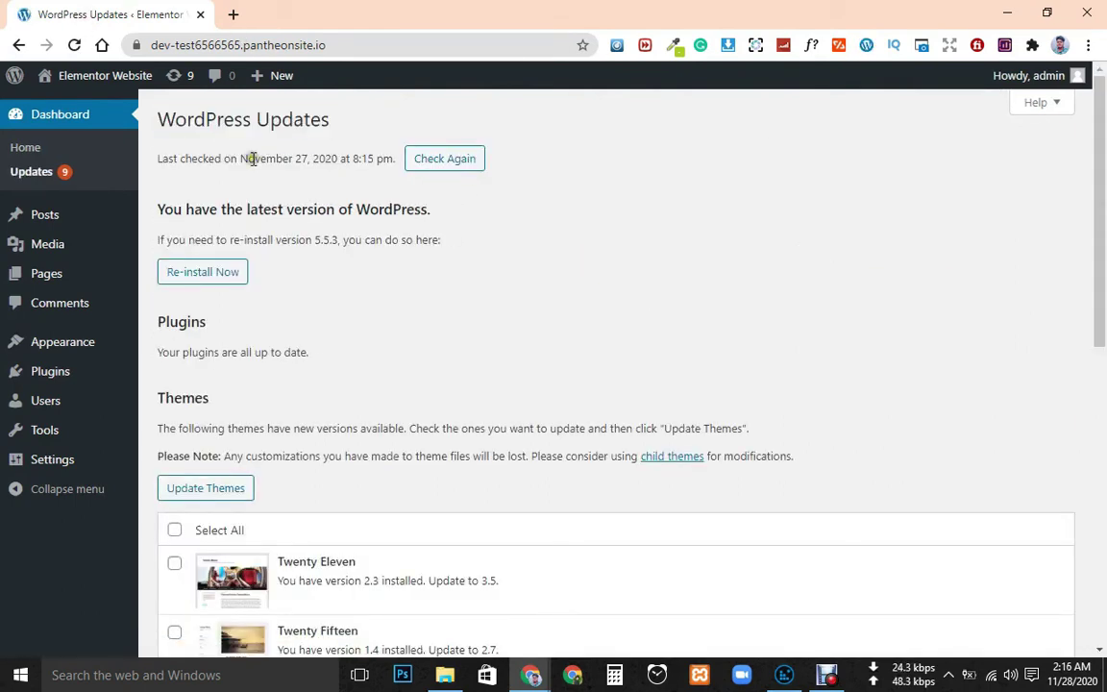
click(448, 160)
Re-install WordPress version 5.5.3 and look through the What's New page
drag(159, 209, 335, 212)
drag(467, 237, 171, 240)
click(209, 290)
click(202, 275)
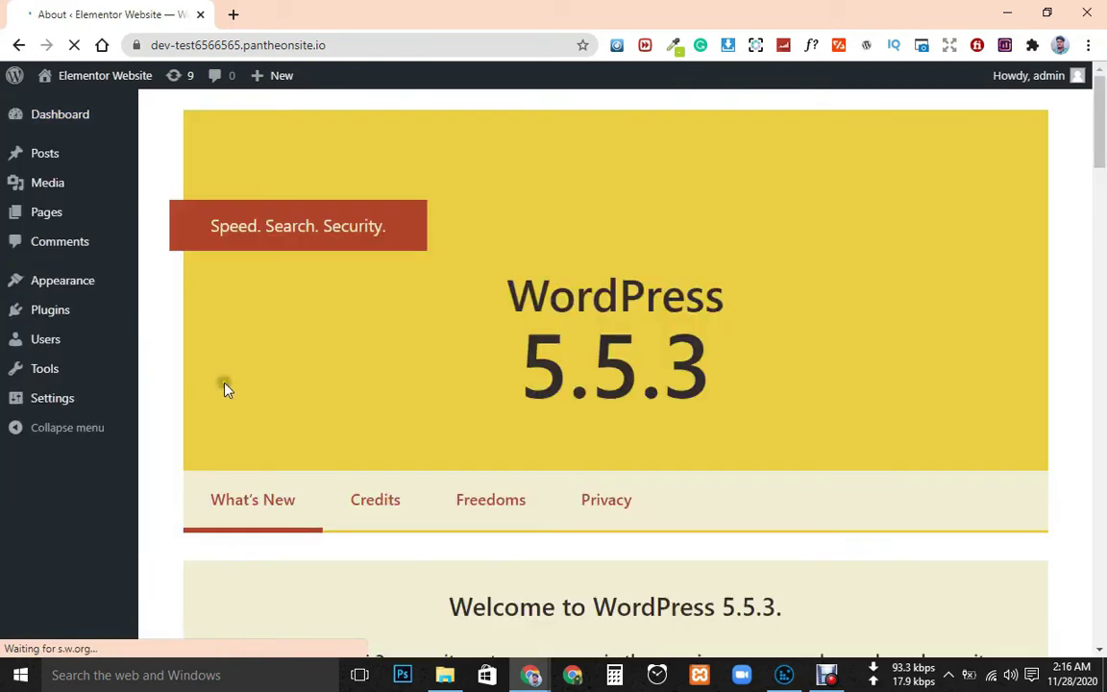
scroll(661, 431, down, 12)
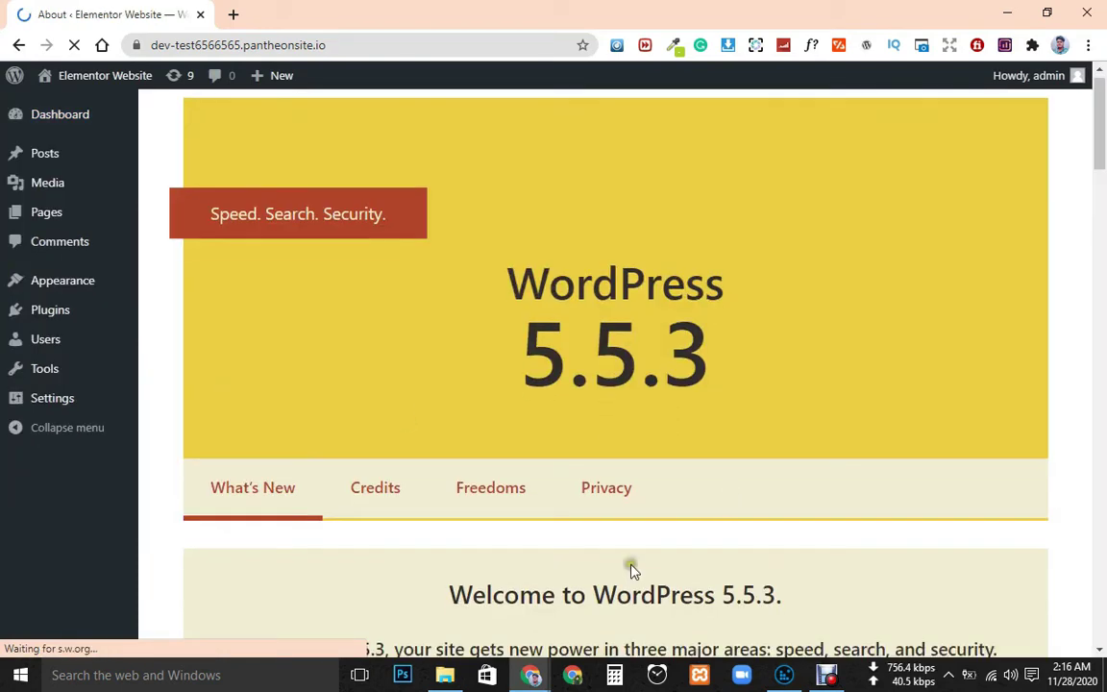
scroll(506, 415, down, 8)
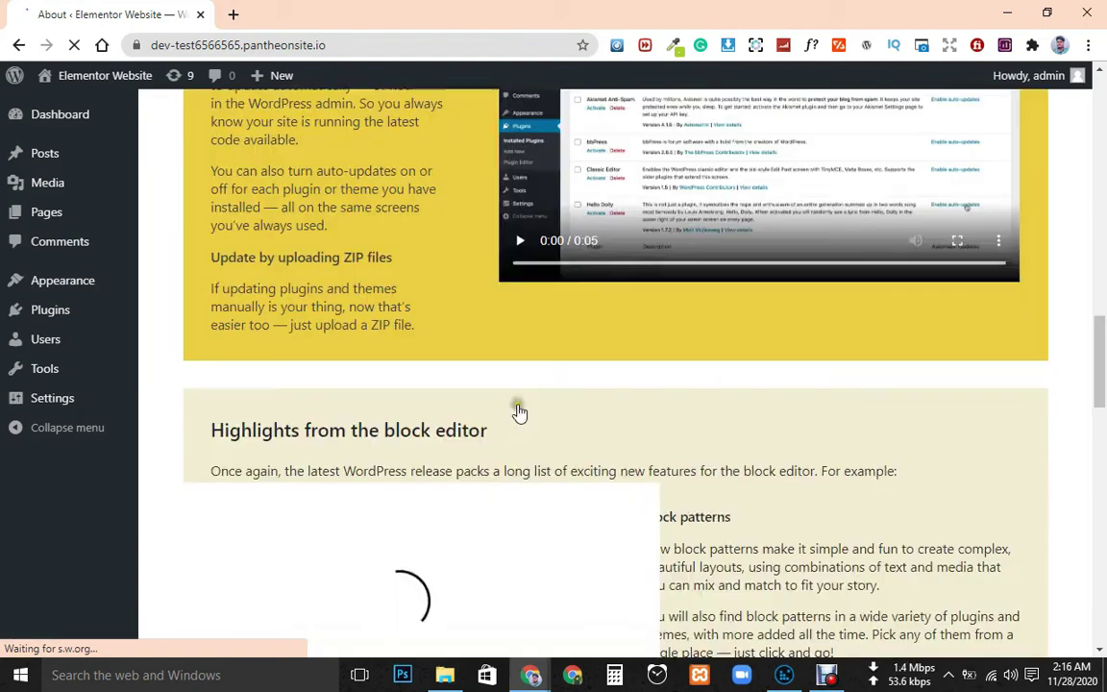
Return to the WordPress Updates page and review its Plugins and Themes sections
mouse_move(78, 120)
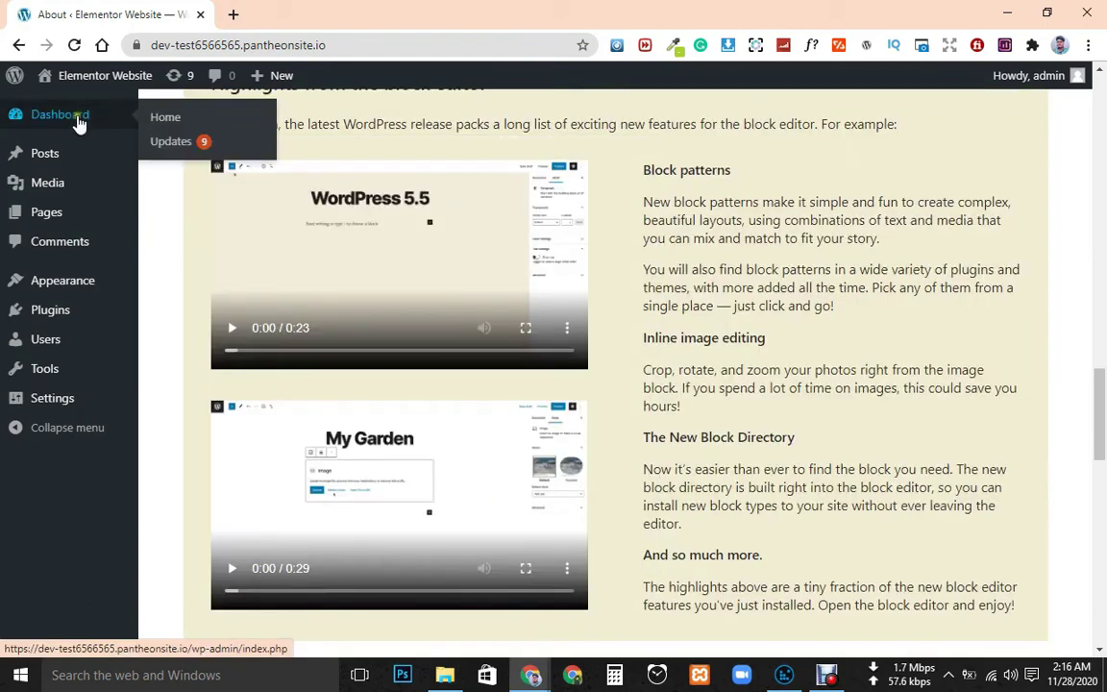
click(183, 143)
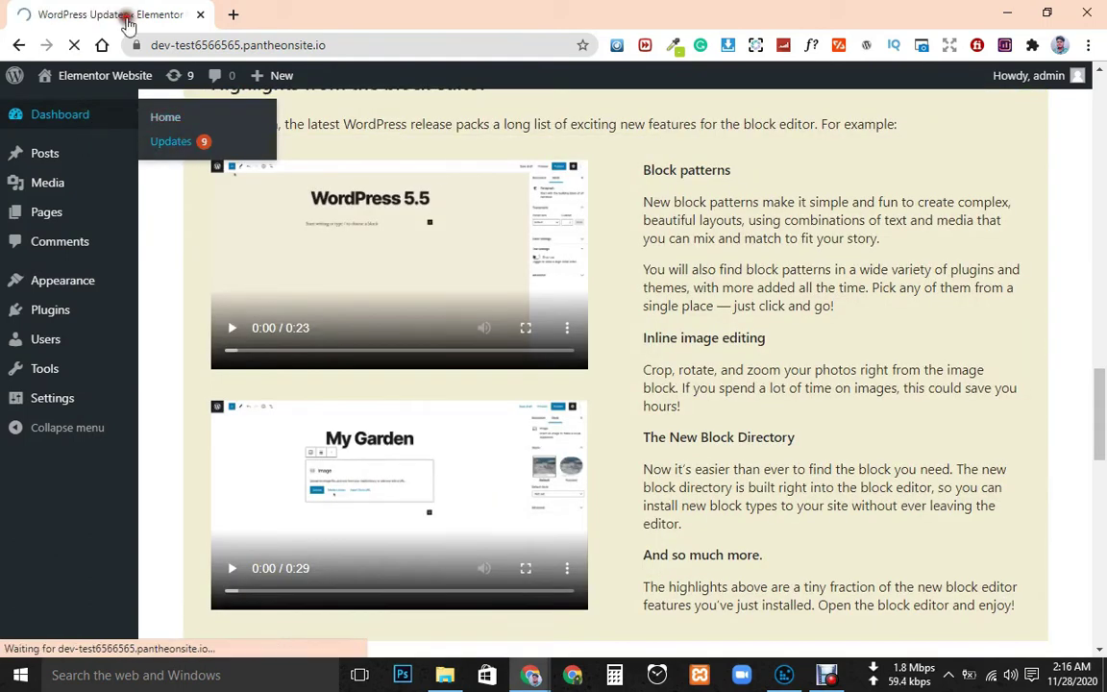
scroll(620, 278, down, 2)
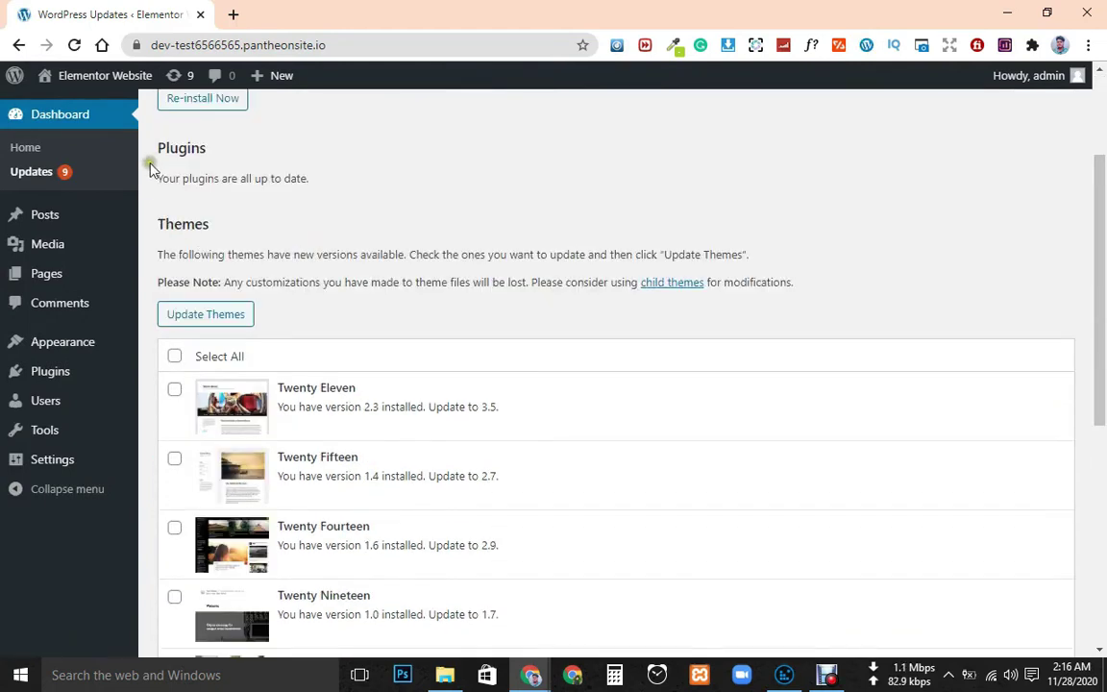
drag(311, 179, 165, 182)
click(252, 194)
drag(311, 183, 198, 181)
click(368, 220)
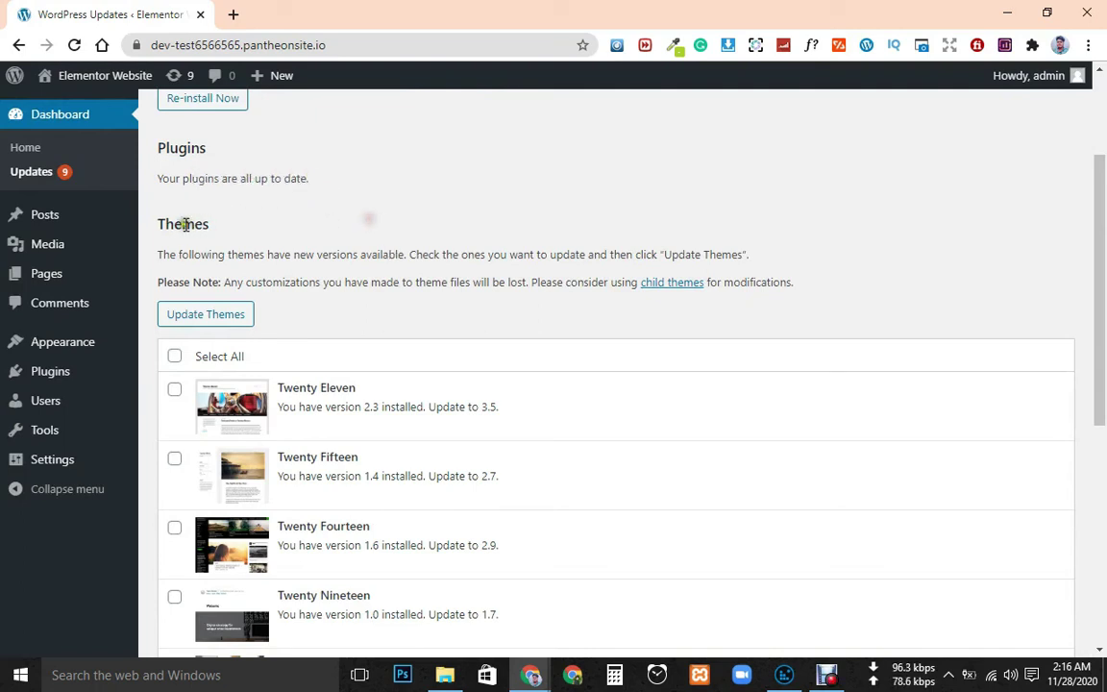
drag(161, 223, 267, 228)
click(298, 208)
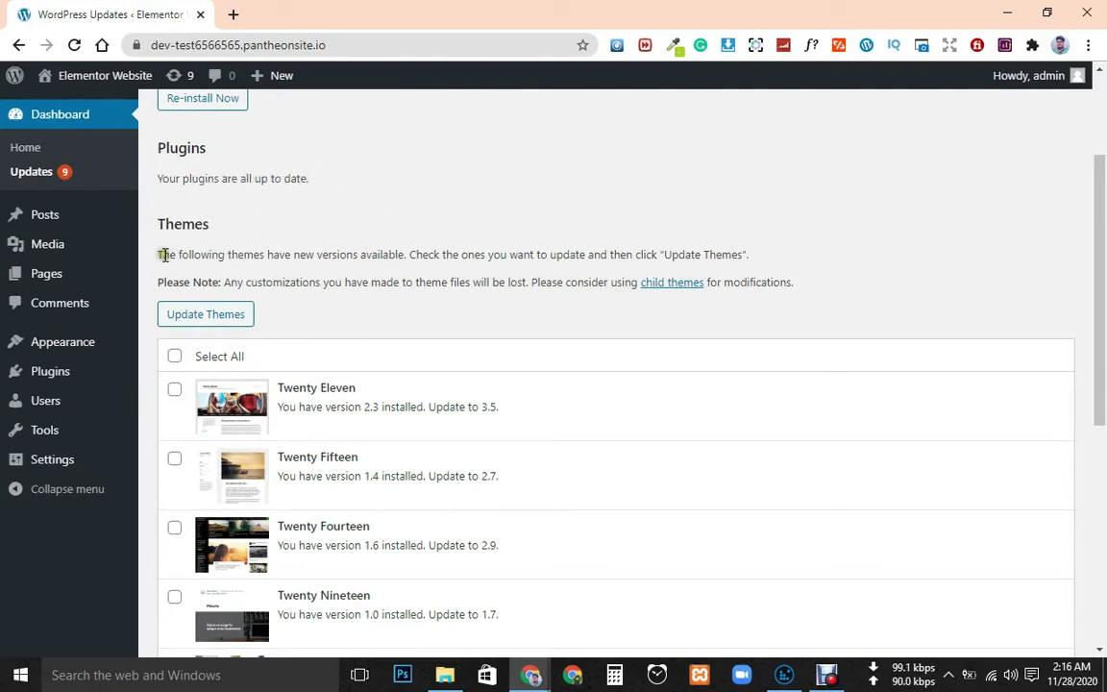
Select all the themes with available updates and update them together
scroll(193, 265, down, 3)
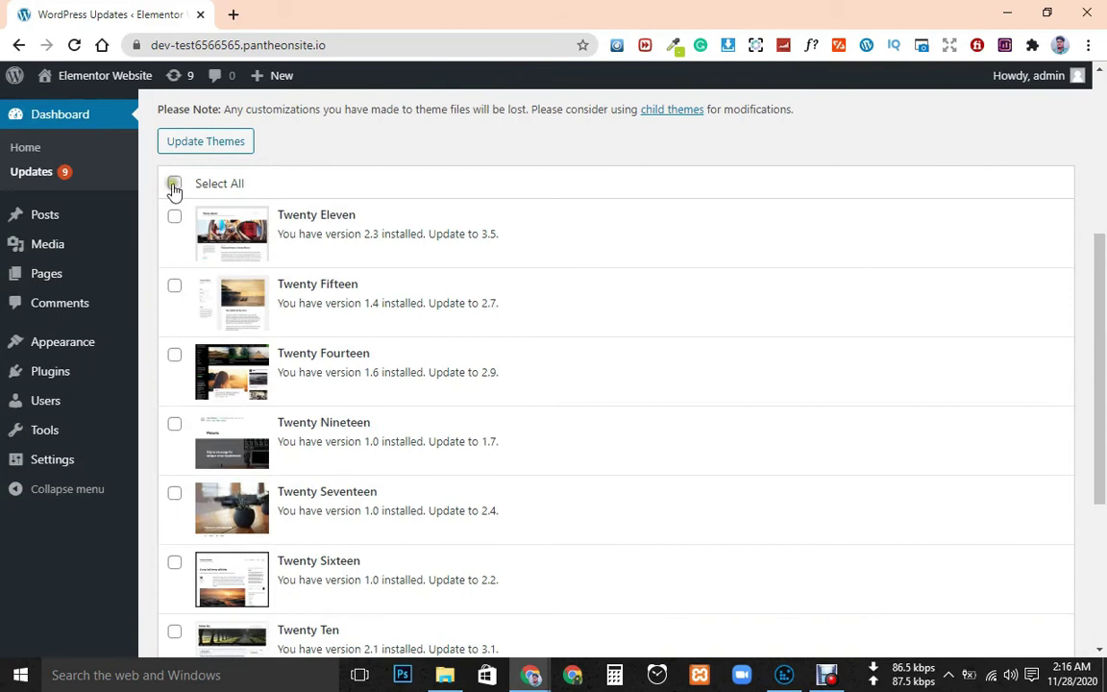
click(174, 184)
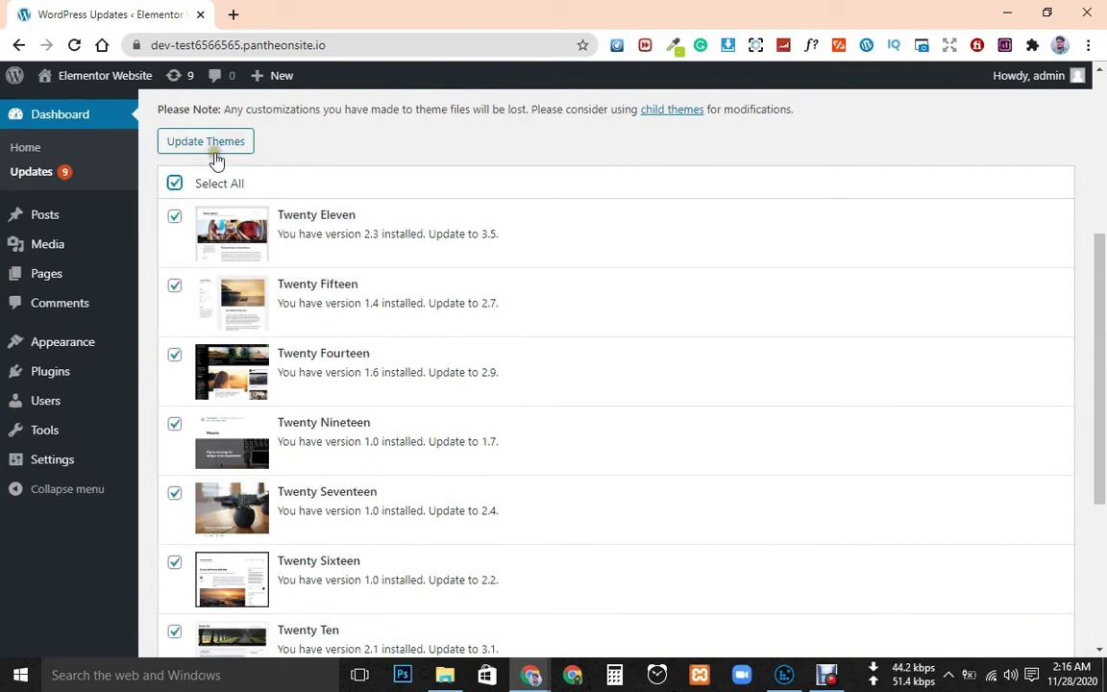
scroll(289, 193, up, 1)
click(184, 230)
scroll(460, 276, down, 4)
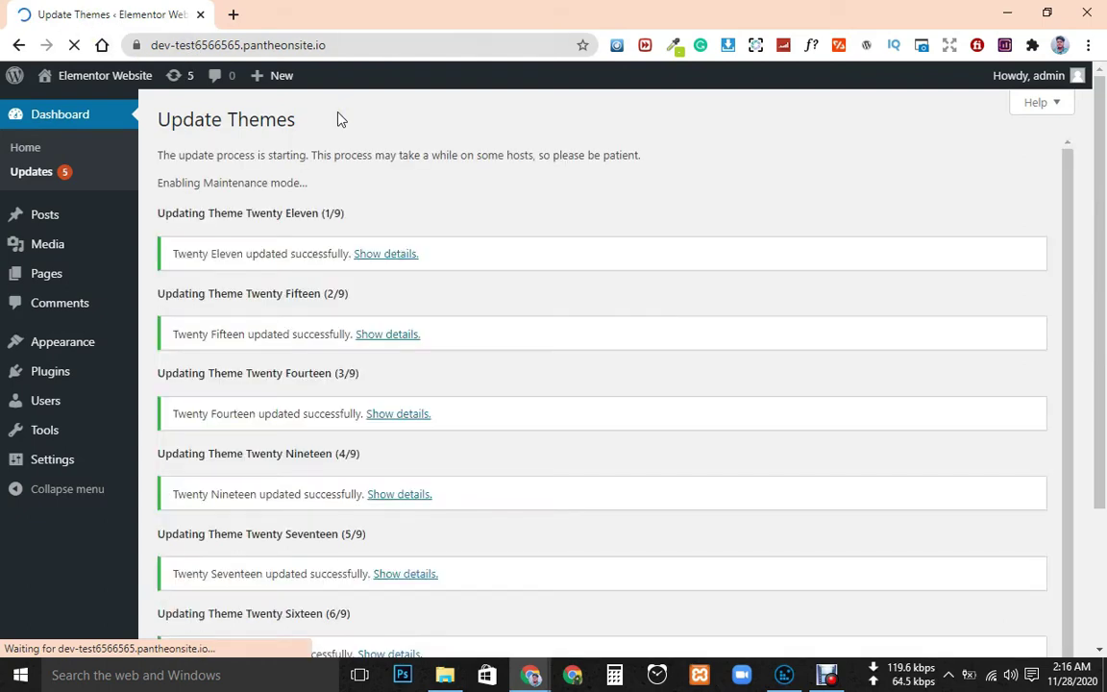
scroll(274, 245, down, 5)
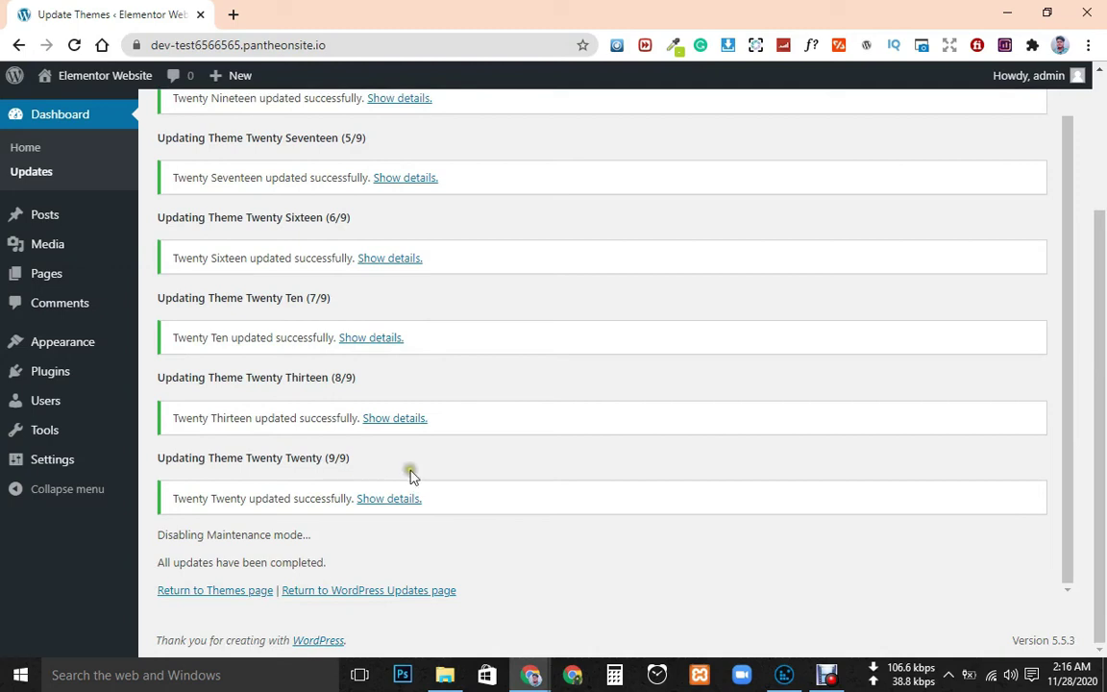
View the installed themes page and return to the dashboard home
click(234, 594)
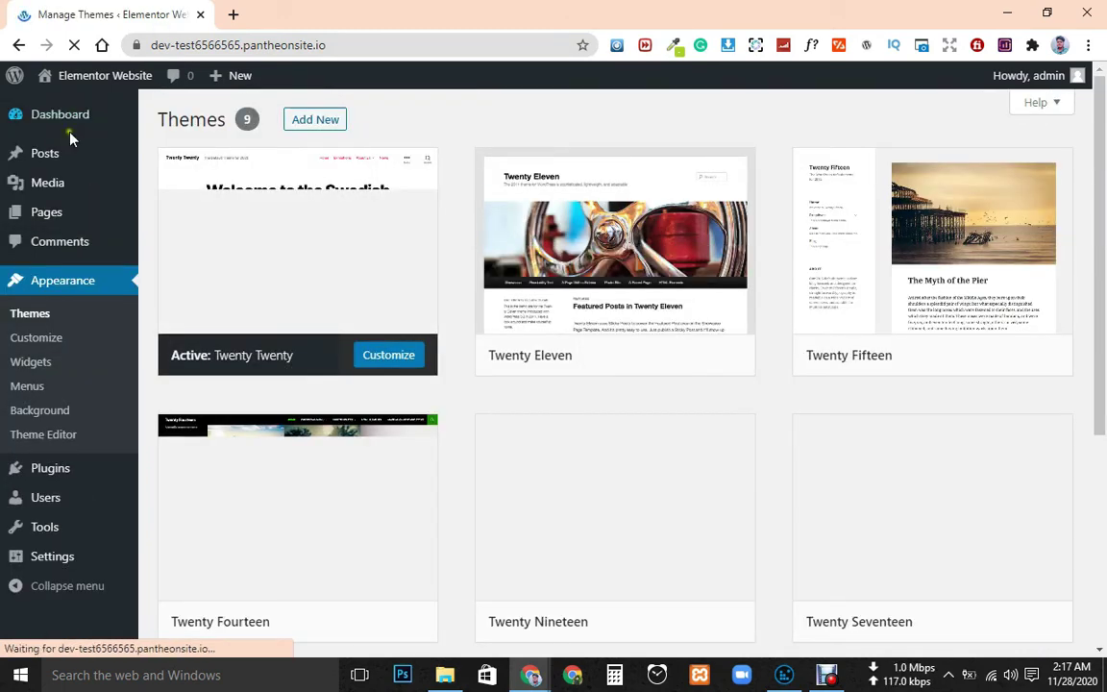
click(91, 116)
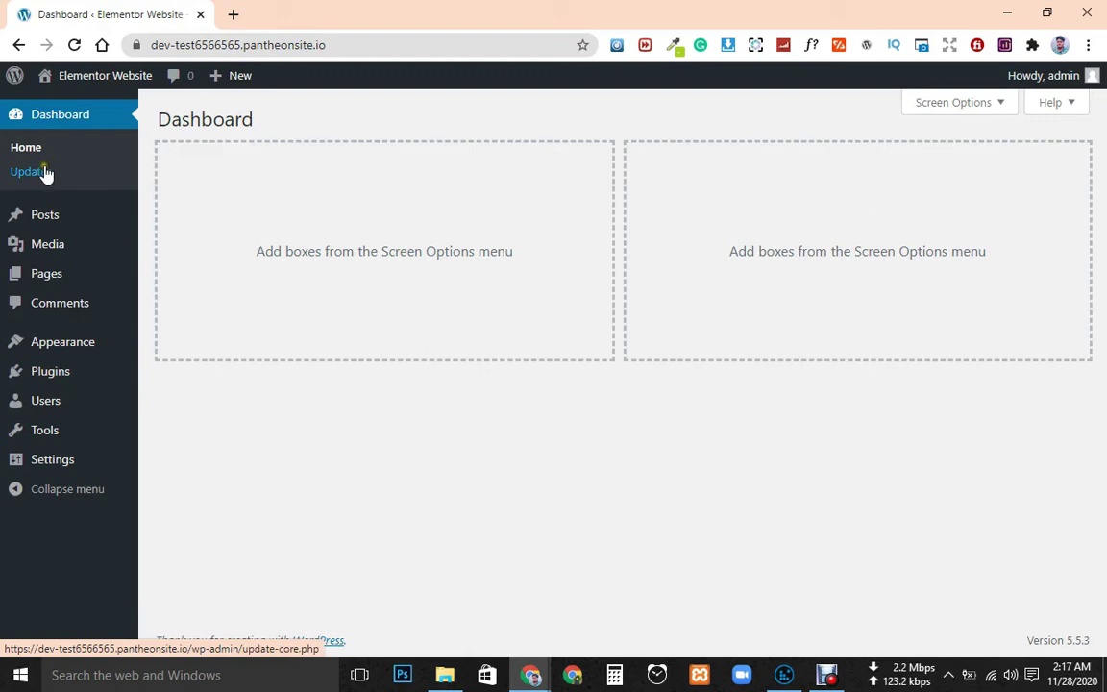
Go to the list of all posts and open the "Hello world!" post for editing
mouse_move(46, 209)
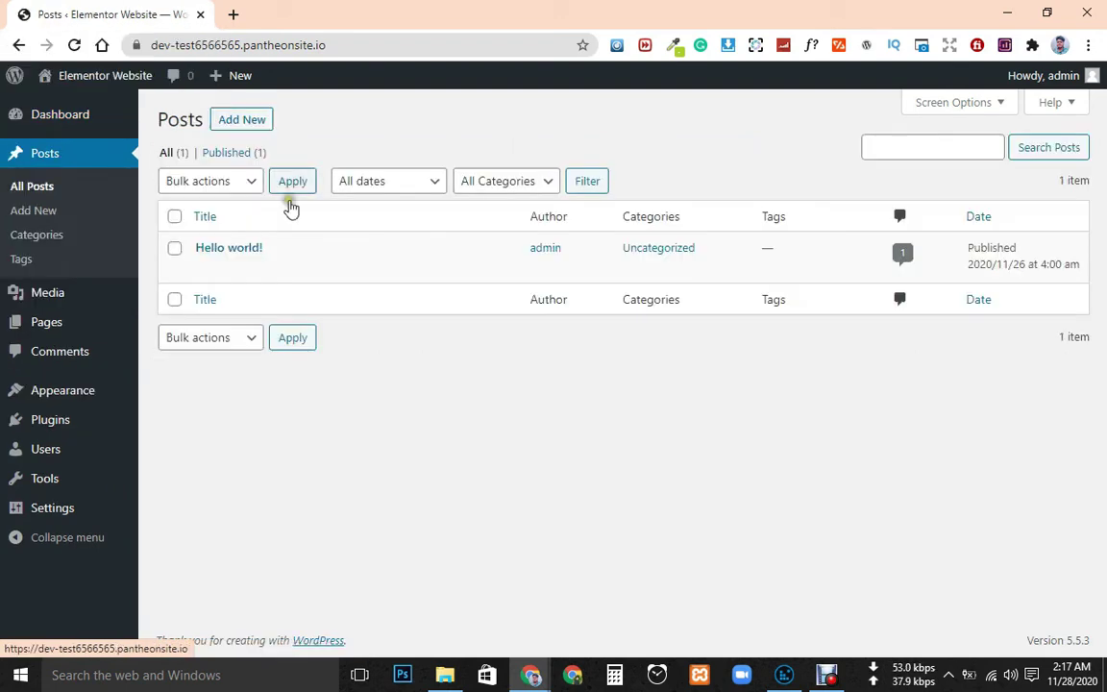
mouse_move(225, 253)
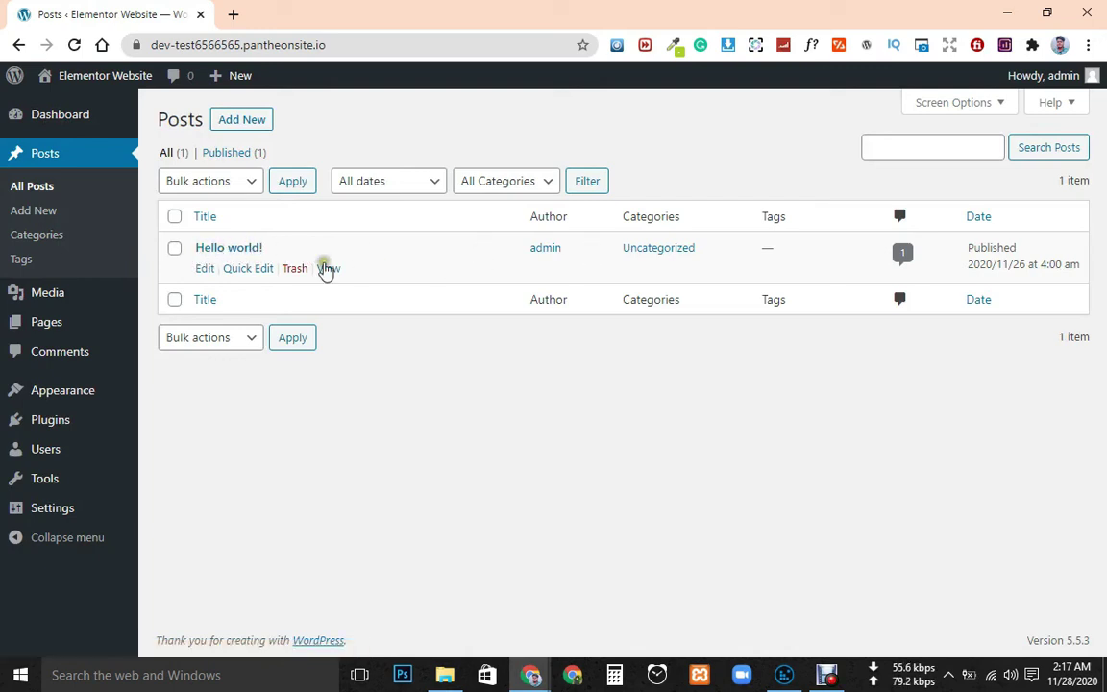
drag(200, 247, 240, 252)
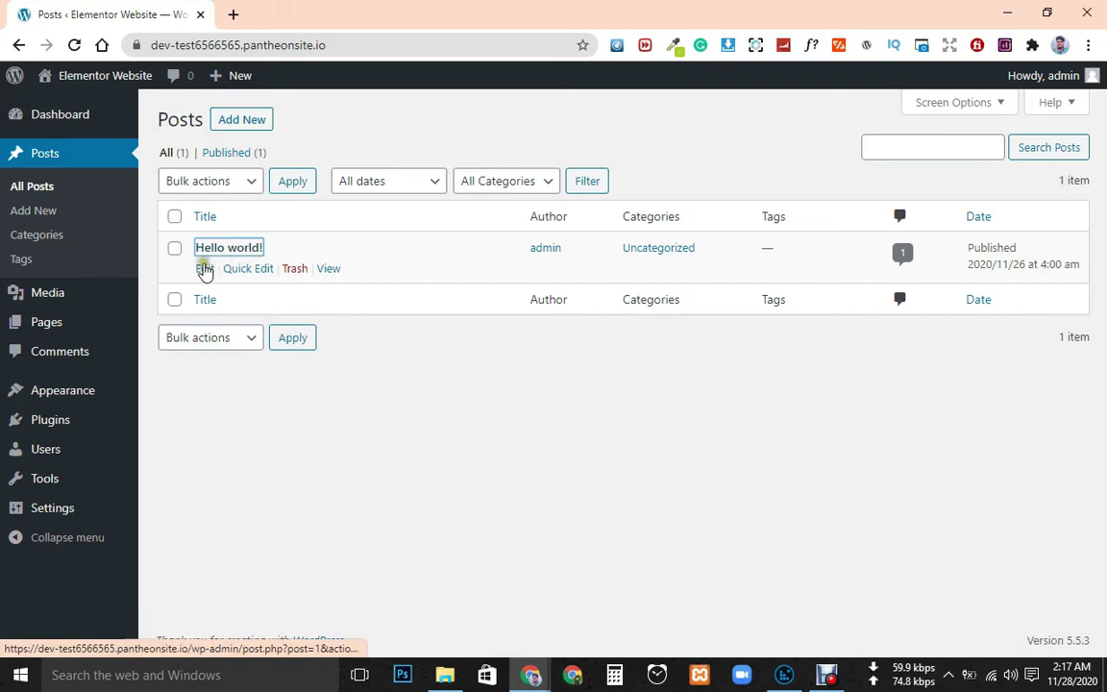
click(206, 269)
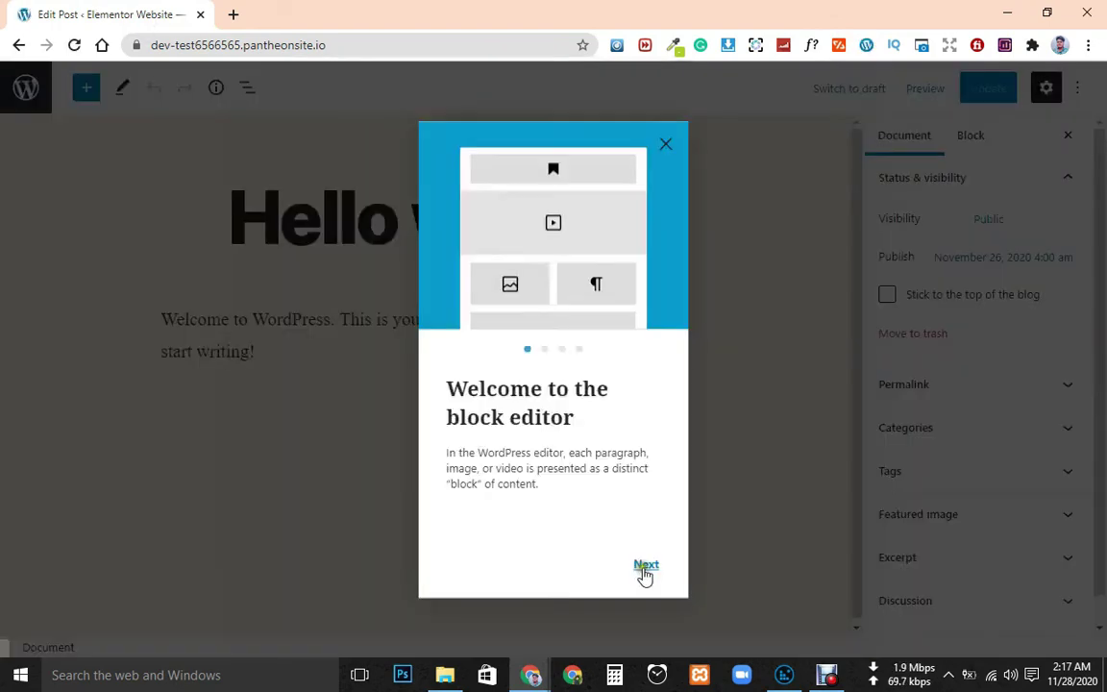
Page through the block editor's welcome guide and finish it
click(646, 567)
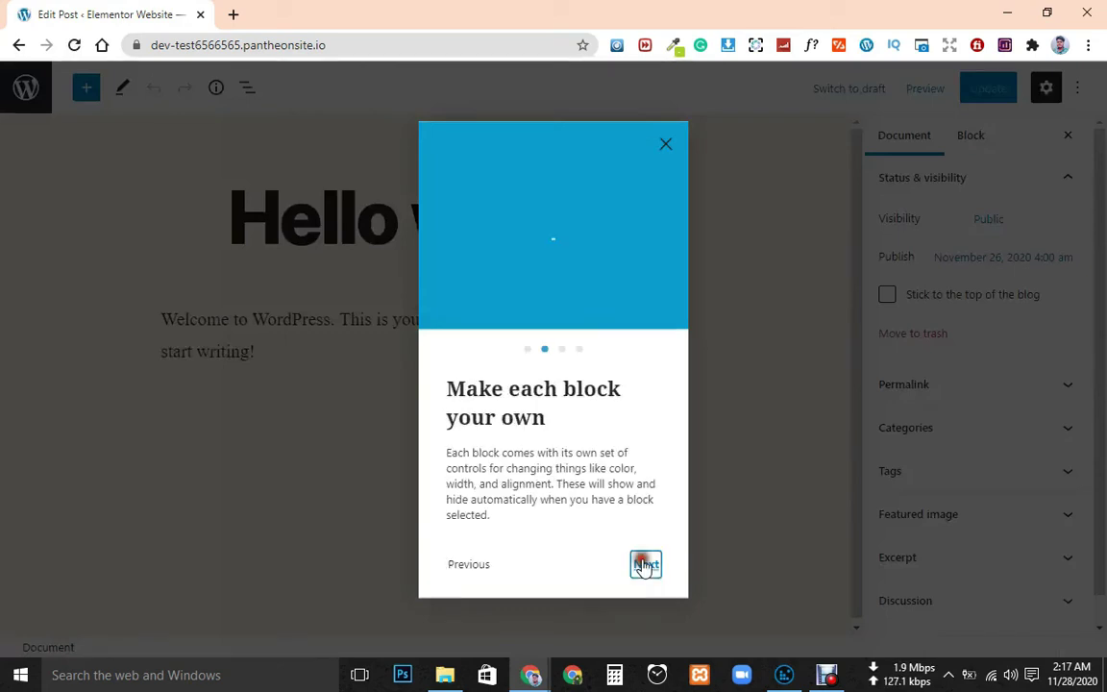
click(644, 566)
click(634, 566)
click(622, 565)
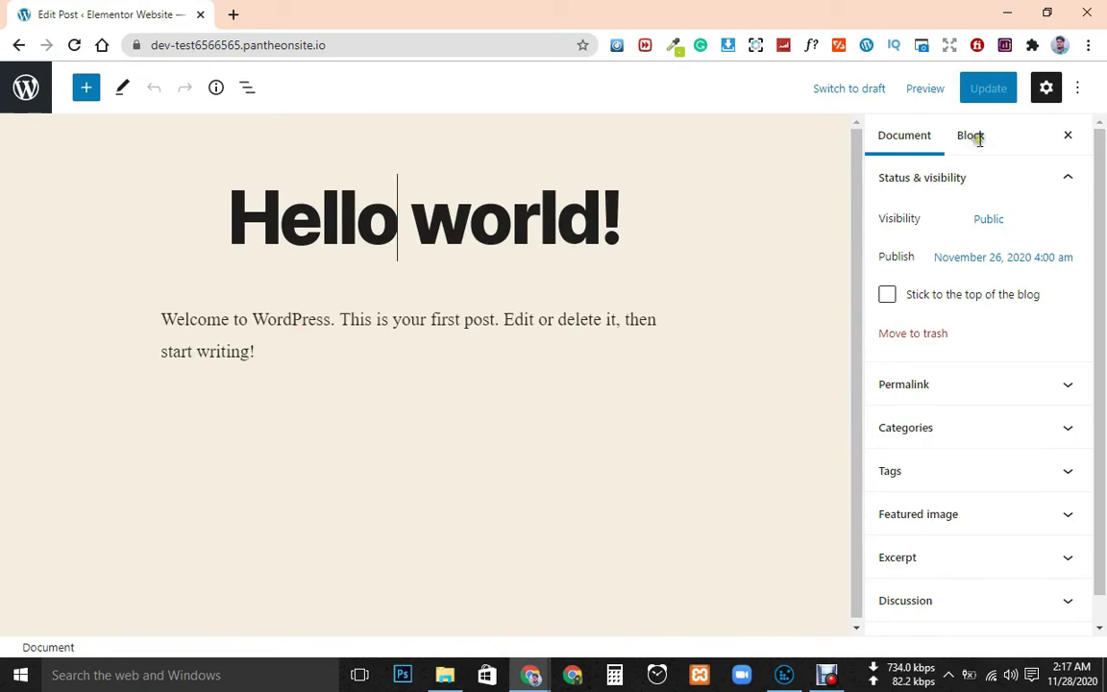
Look over the editor's options menu and move the "Hello world!" post to the trash
key(Down)
click(1078, 88)
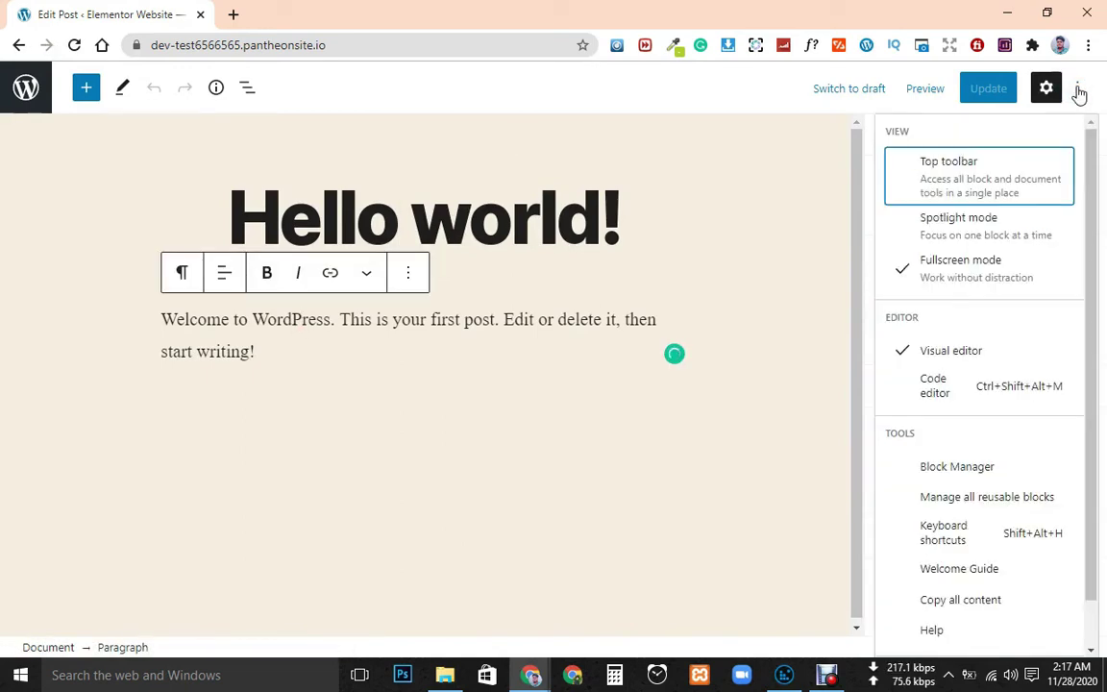
click(1077, 89)
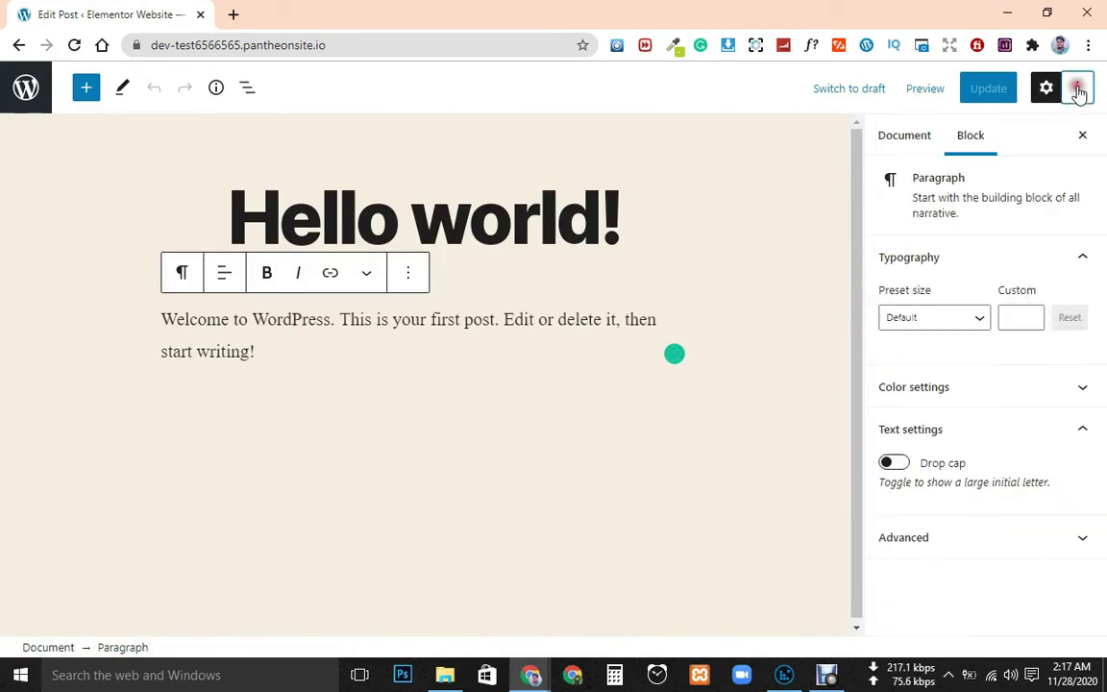
click(884, 140)
click(930, 341)
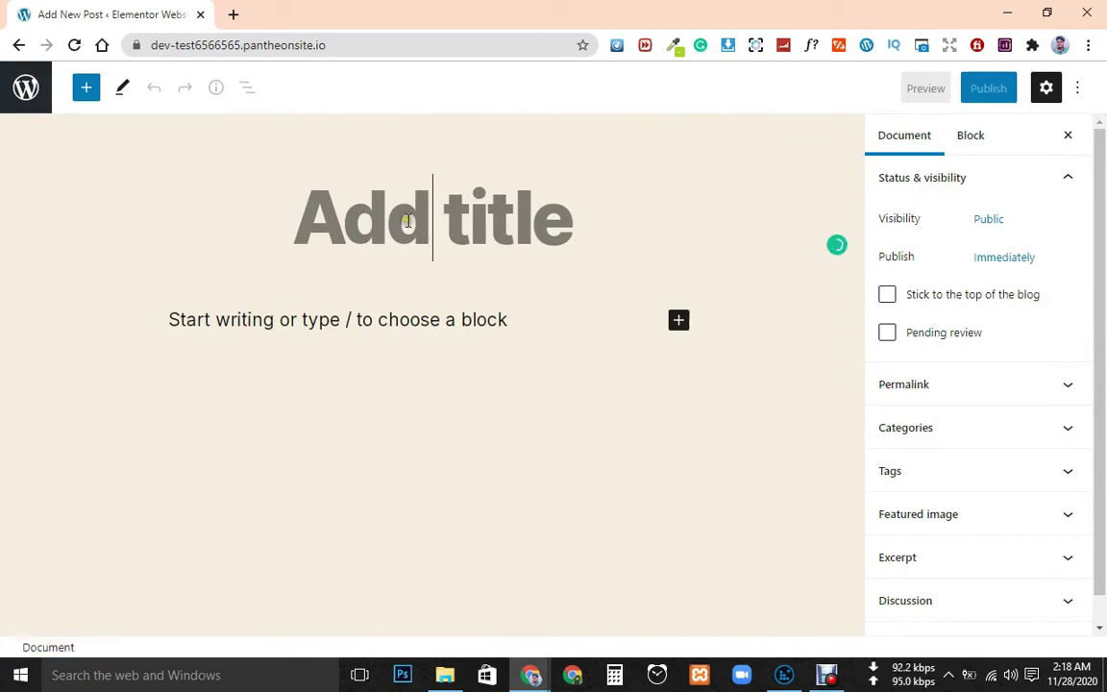
Try an Image block in the body of a new post and leave the editor without saving
click(447, 234)
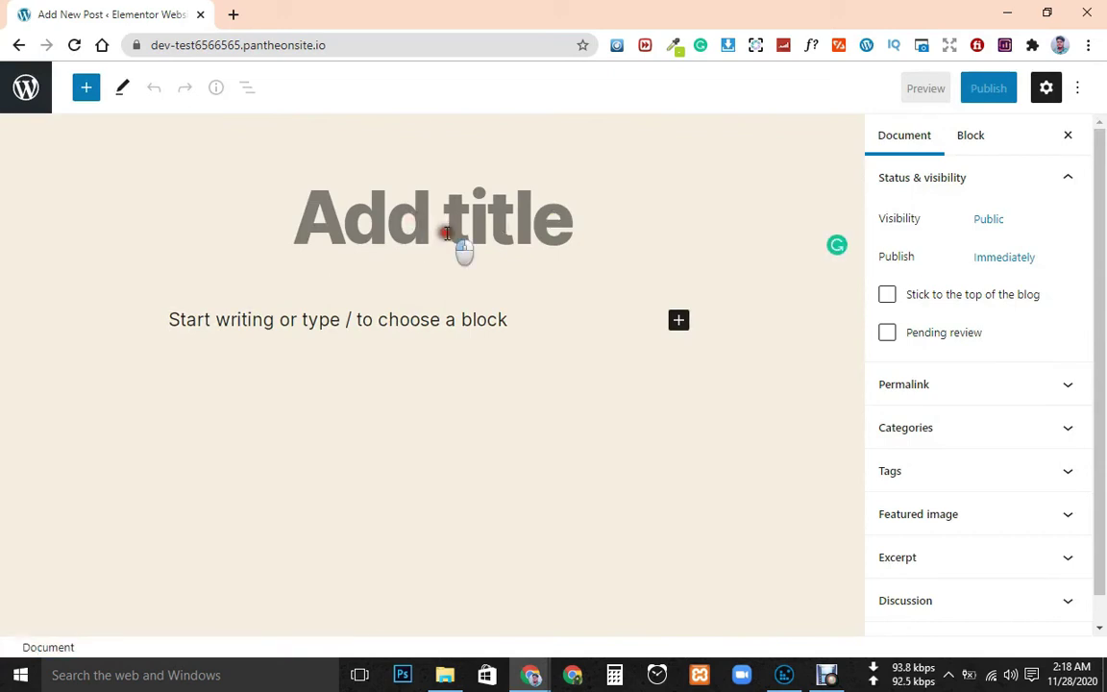
click(324, 322)
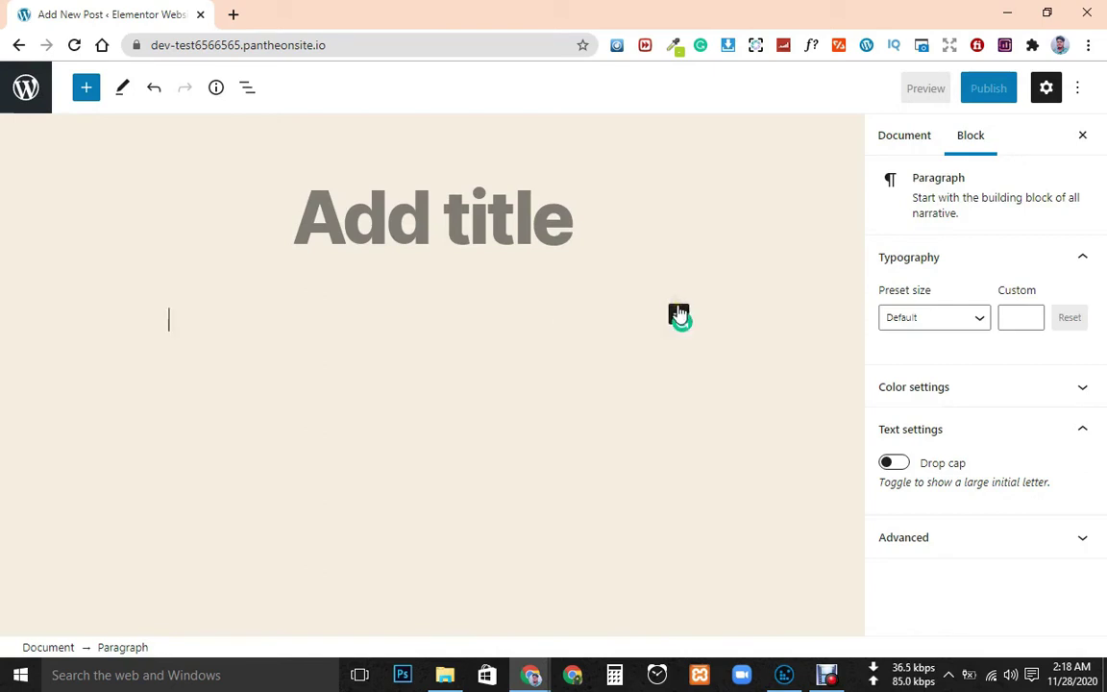
click(679, 314)
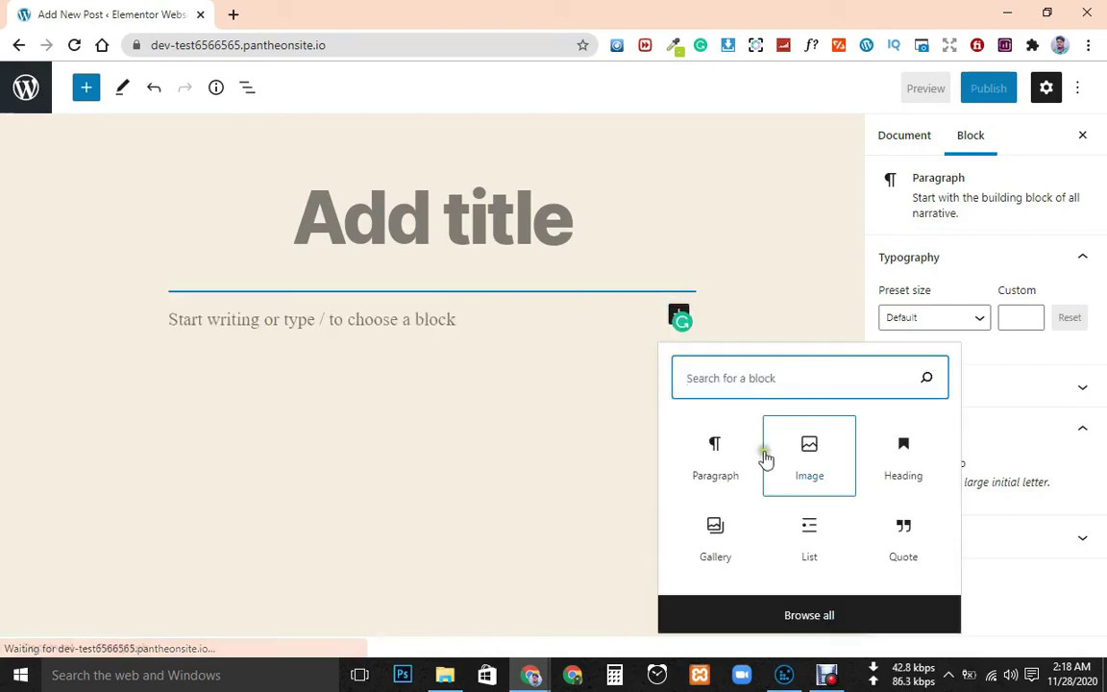
click(810, 454)
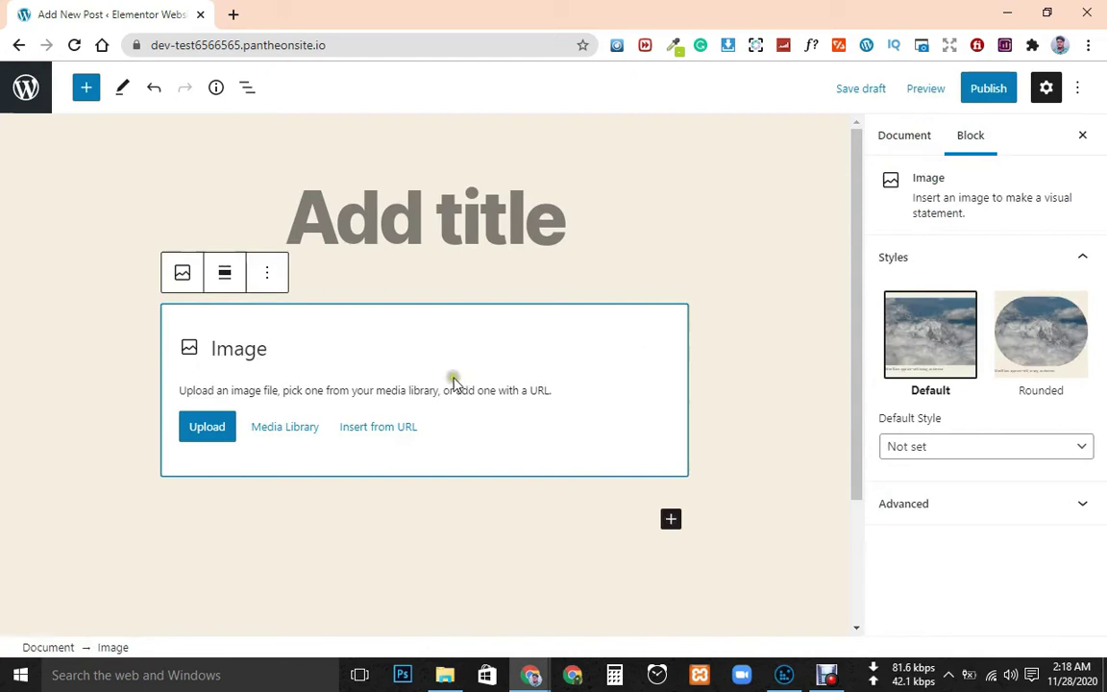
click(18, 46)
click(634, 144)
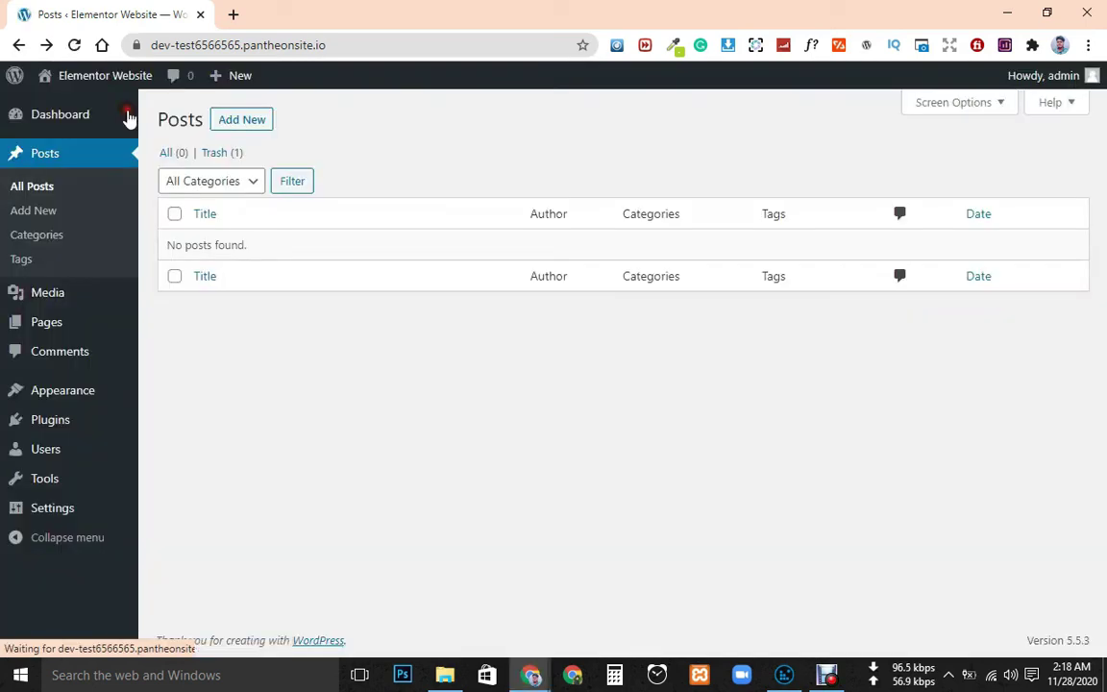
Go to the post Categories page and examine the name and slug fields of the new category form
click(40, 240)
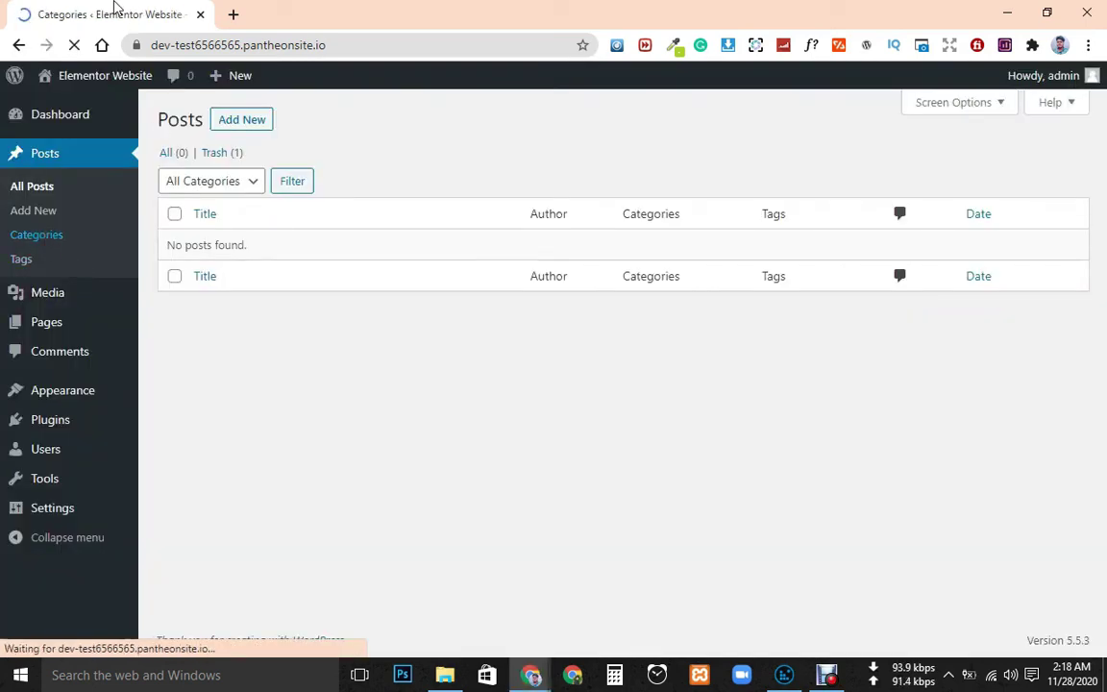
mouse_move(571, 277)
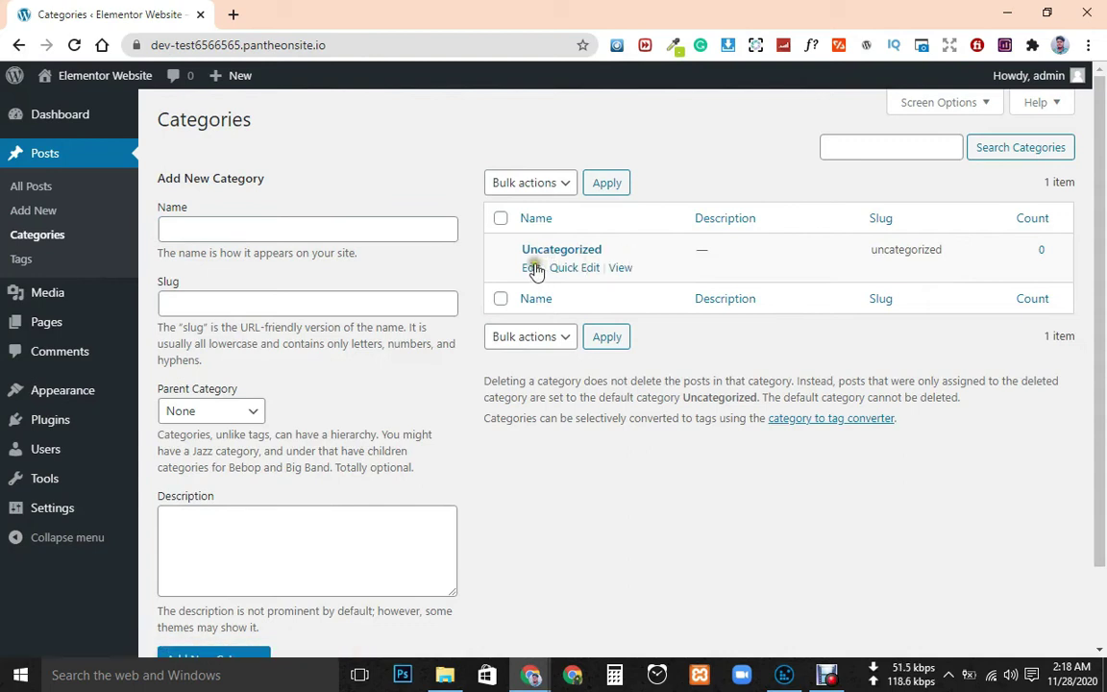
click(240, 236)
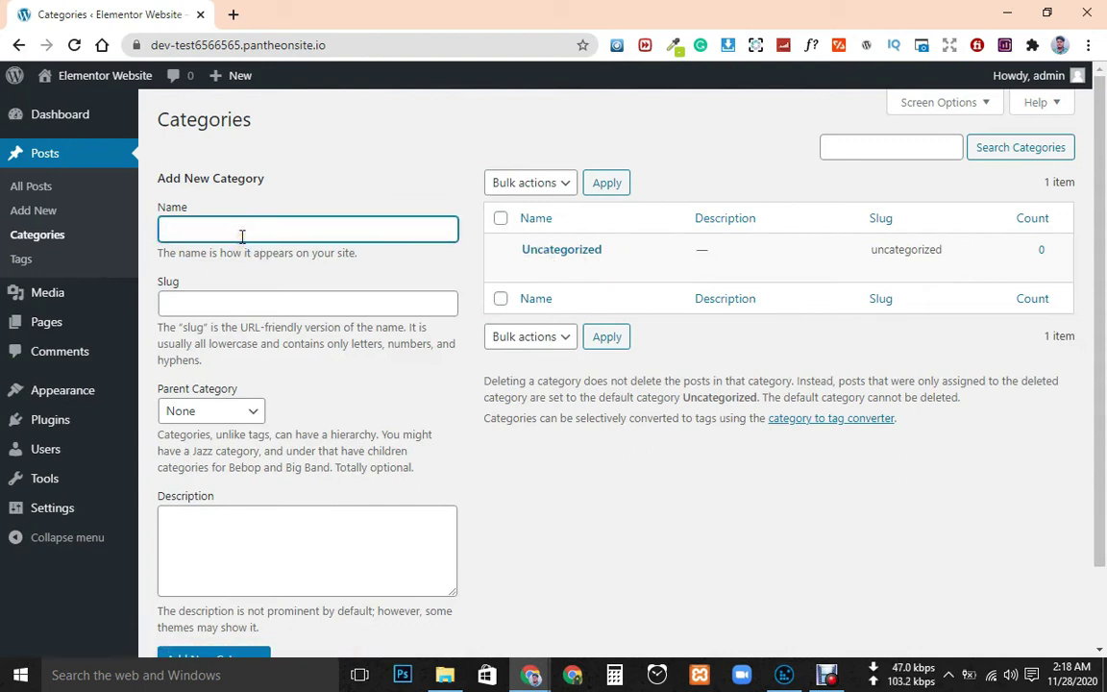
click(246, 296)
drag(159, 279, 230, 279)
key(Tab)
click(219, 231)
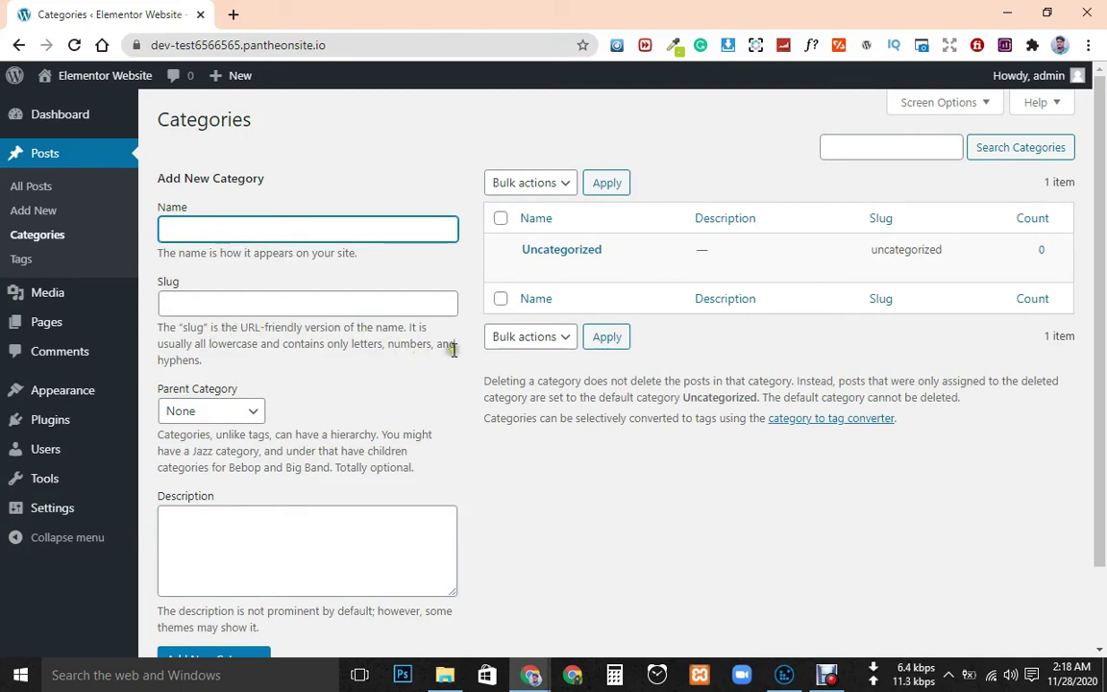
click(241, 308)
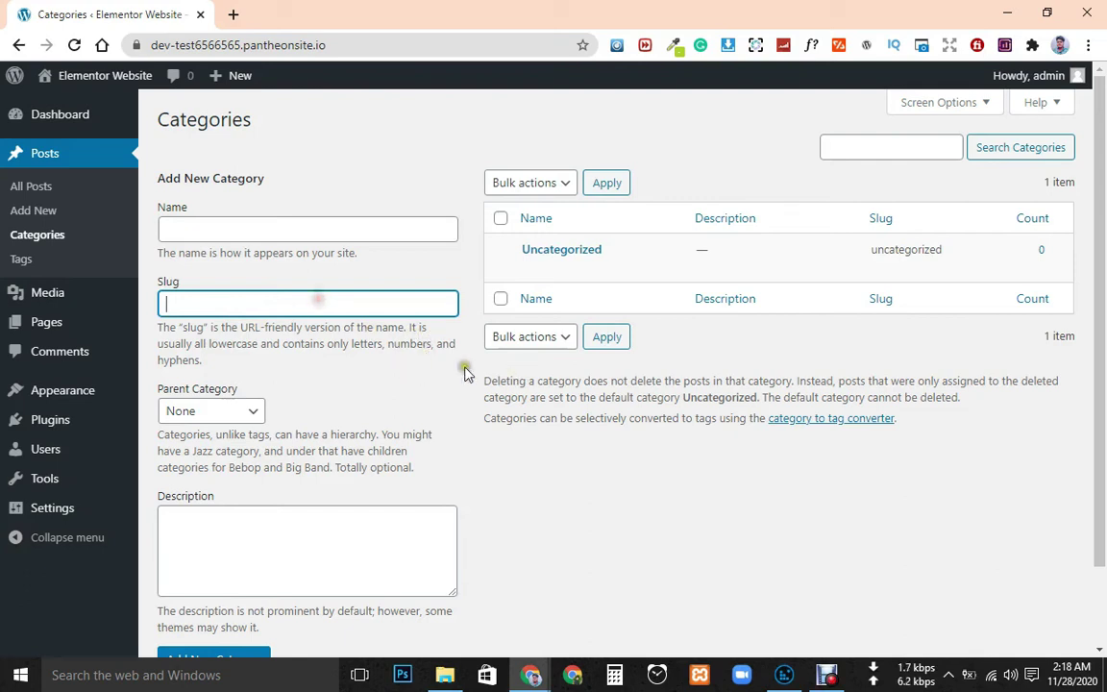
Choose Uncategorized as the parent in the new category form and look at its description field
scroll(280, 380, down, 2)
click(208, 327)
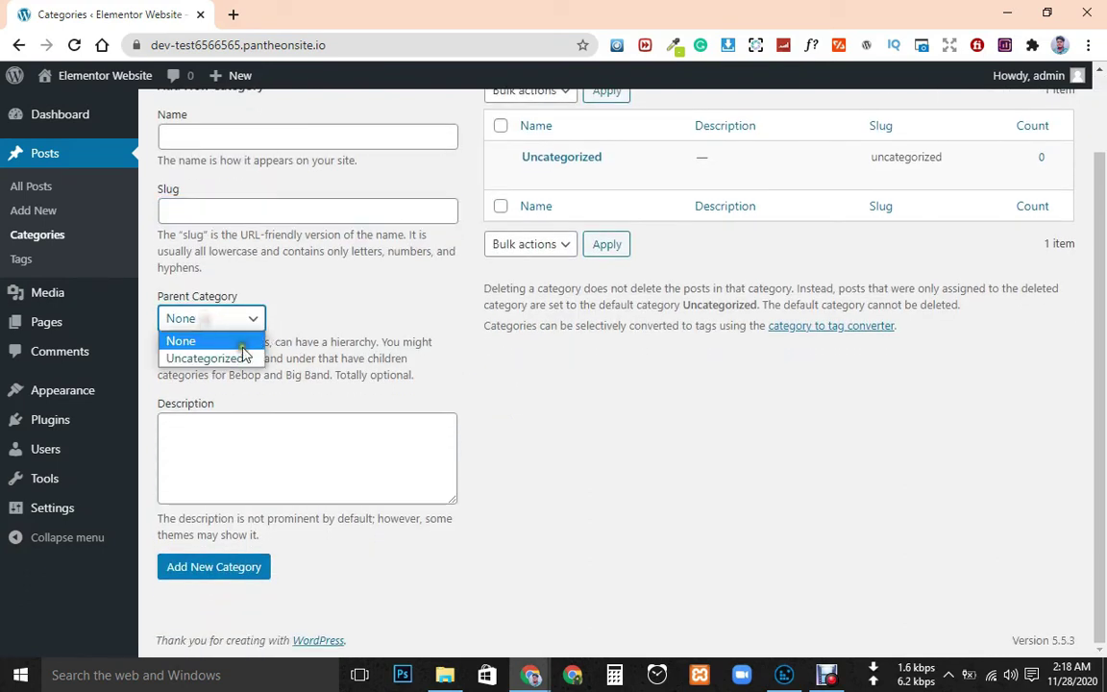
click(235, 317)
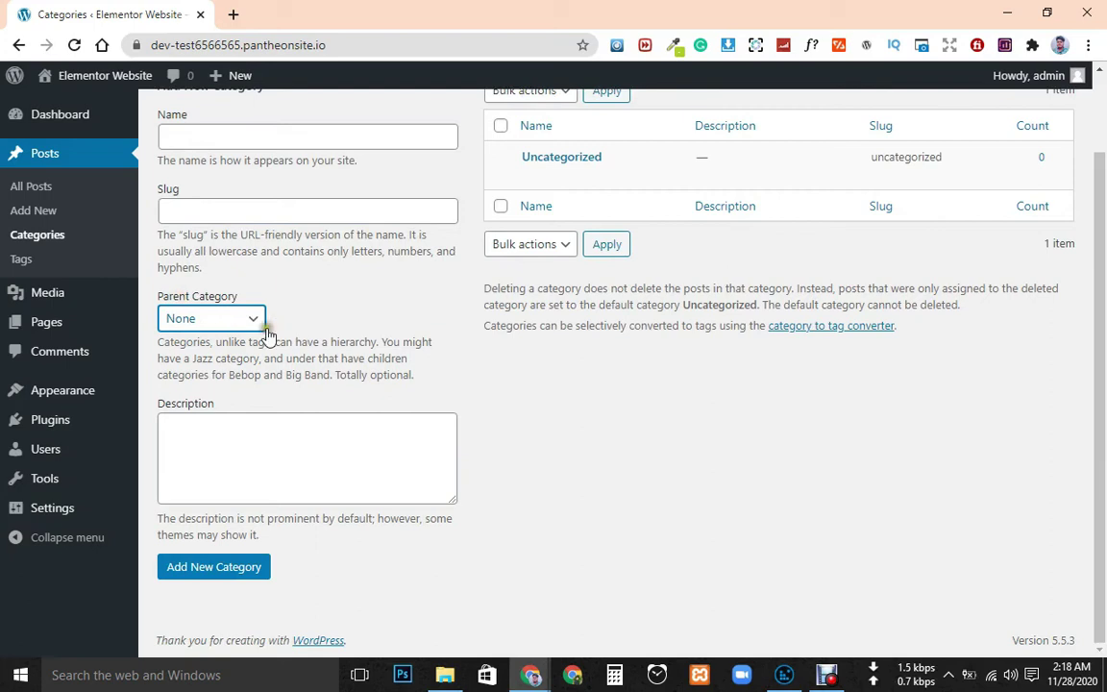
click(237, 139)
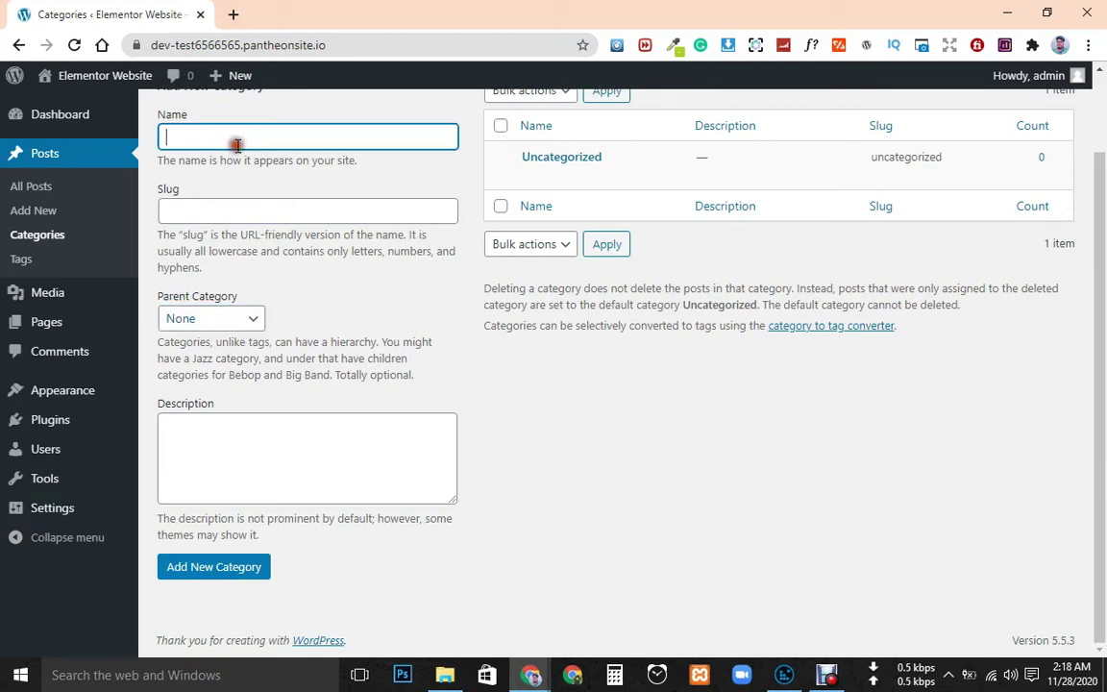
click(217, 318)
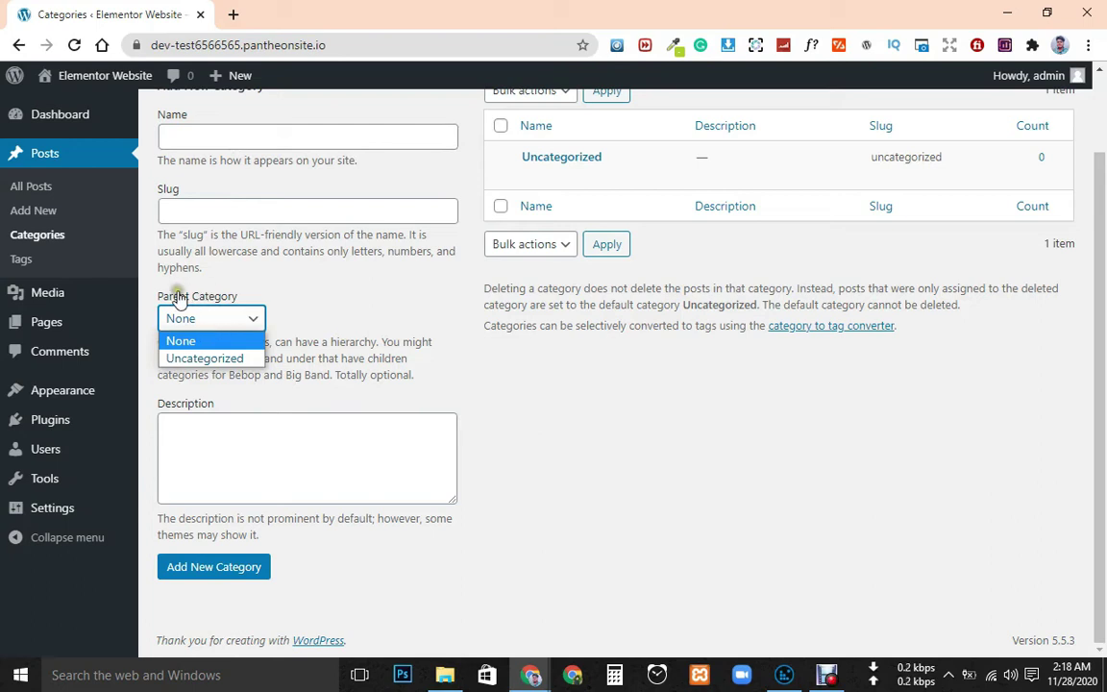
click(204, 359)
click(244, 146)
click(250, 447)
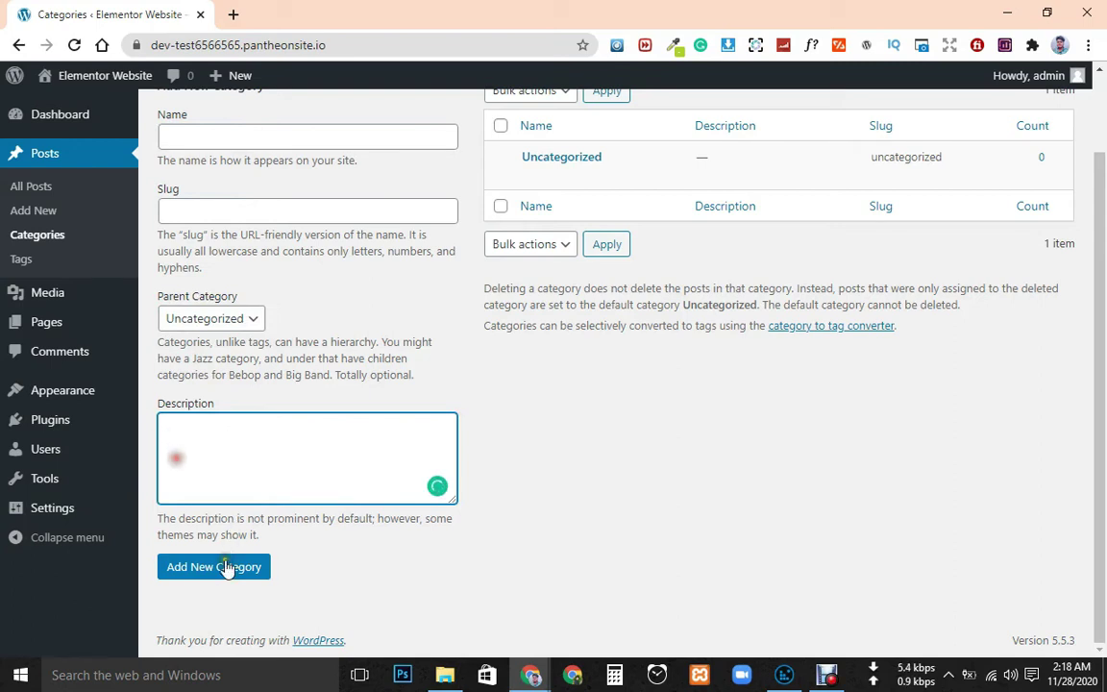
Go to the post Tags page and examine the name and slug fields of the new tag form
click(21, 260)
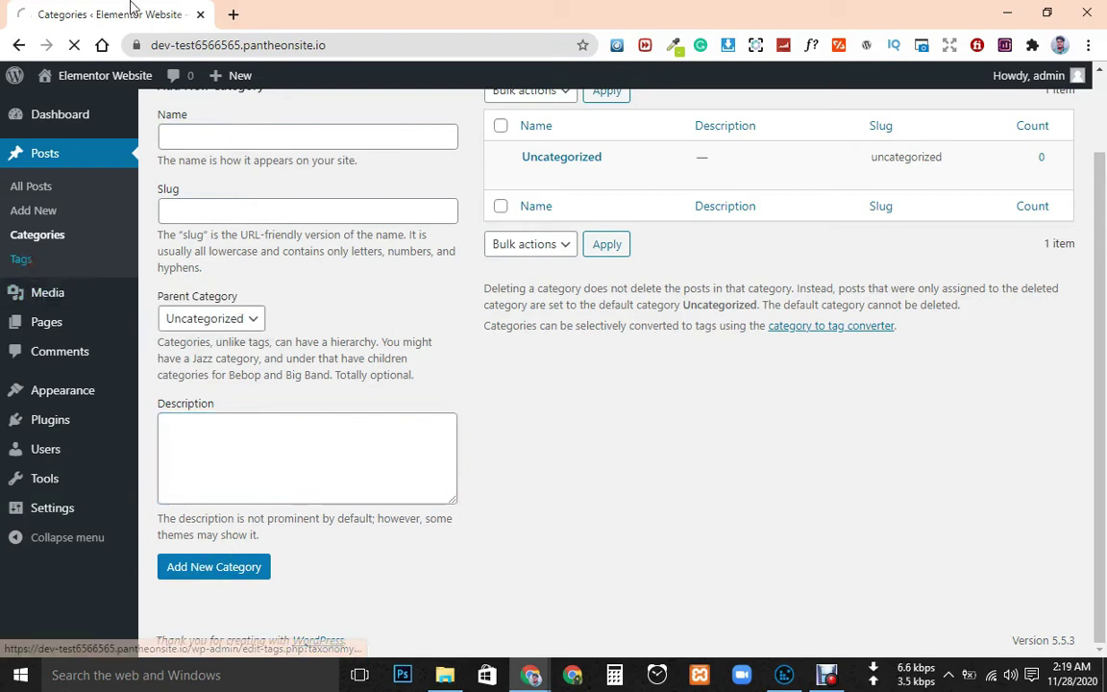
click(291, 222)
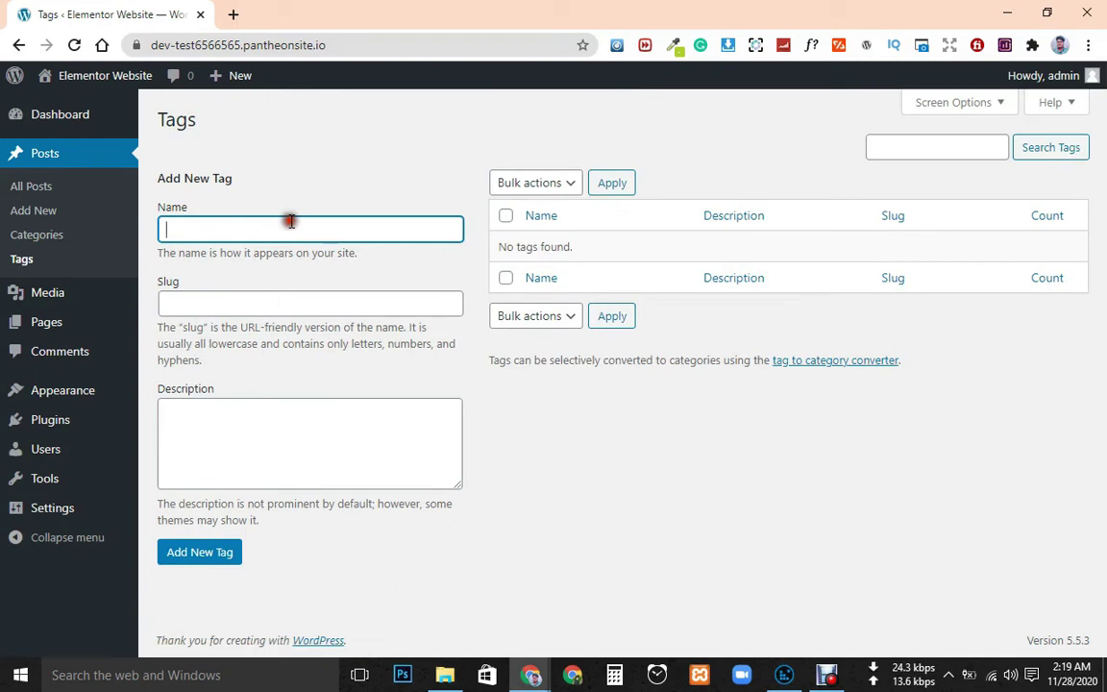
click(240, 302)
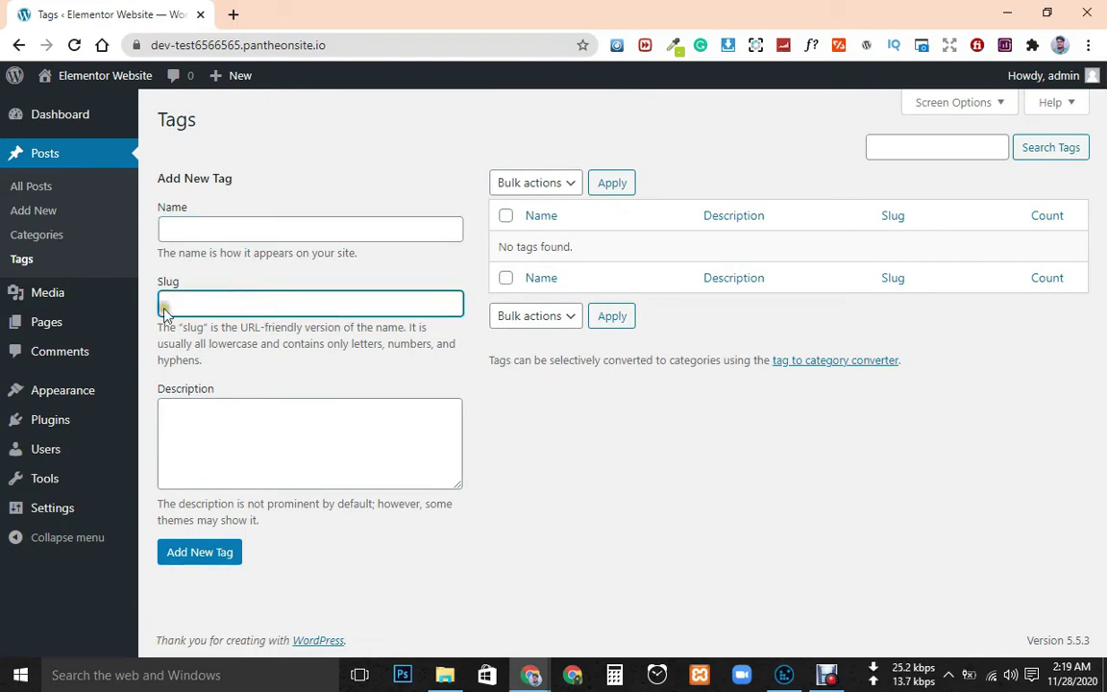
Upload the healthtipsbd247h image from the Desktop to the Media Library and view its attachment details
click(81, 302)
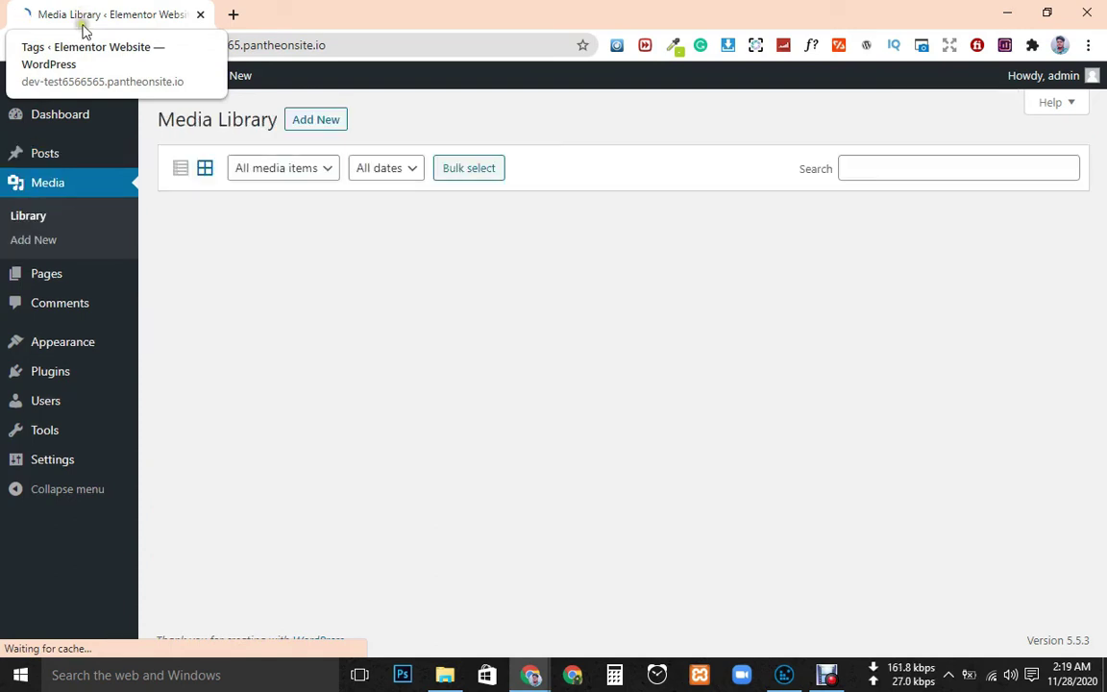
drag(524, 313, 806, 331)
click(770, 342)
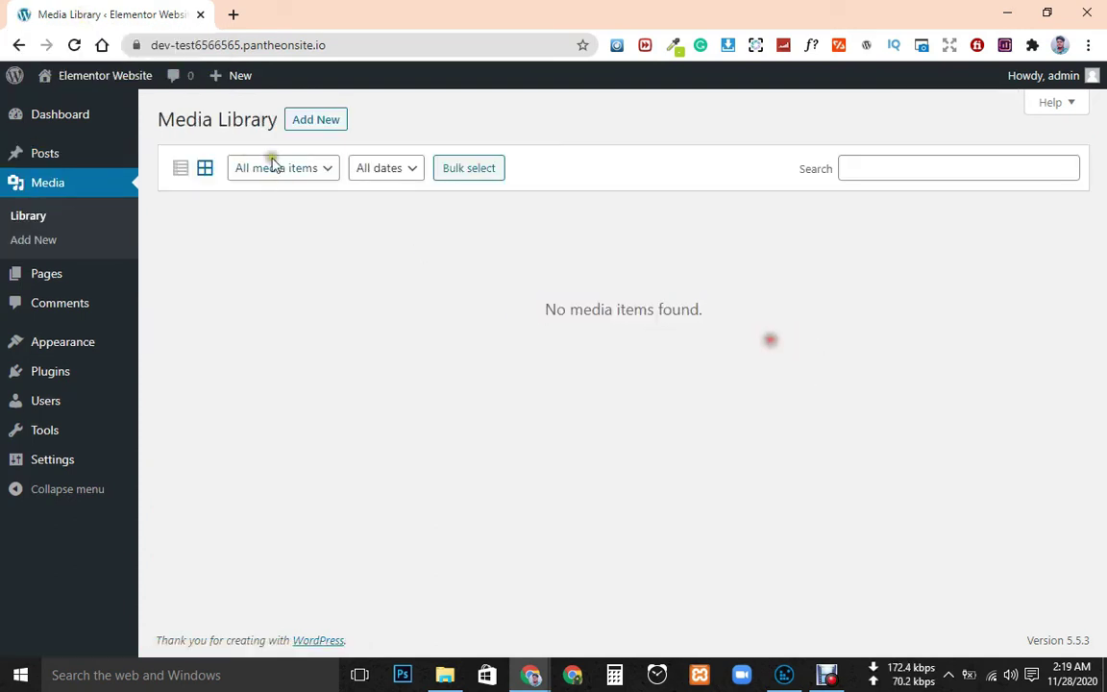
click(315, 123)
drag(546, 189, 697, 189)
click(600, 250)
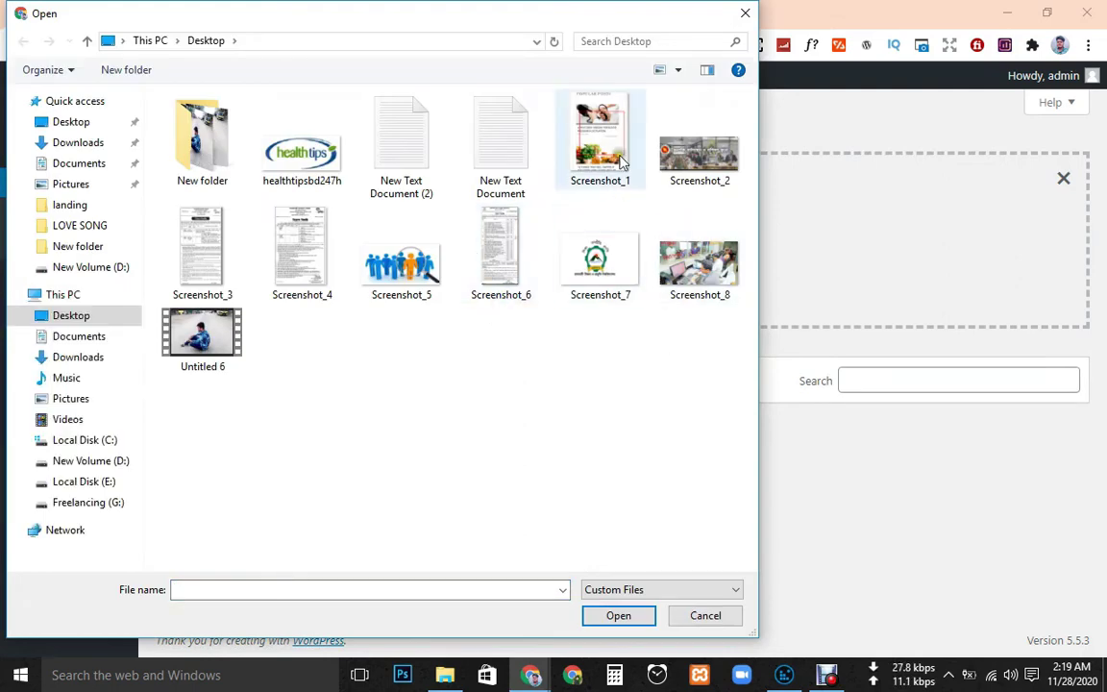
click(619, 161)
double_click(302, 149)
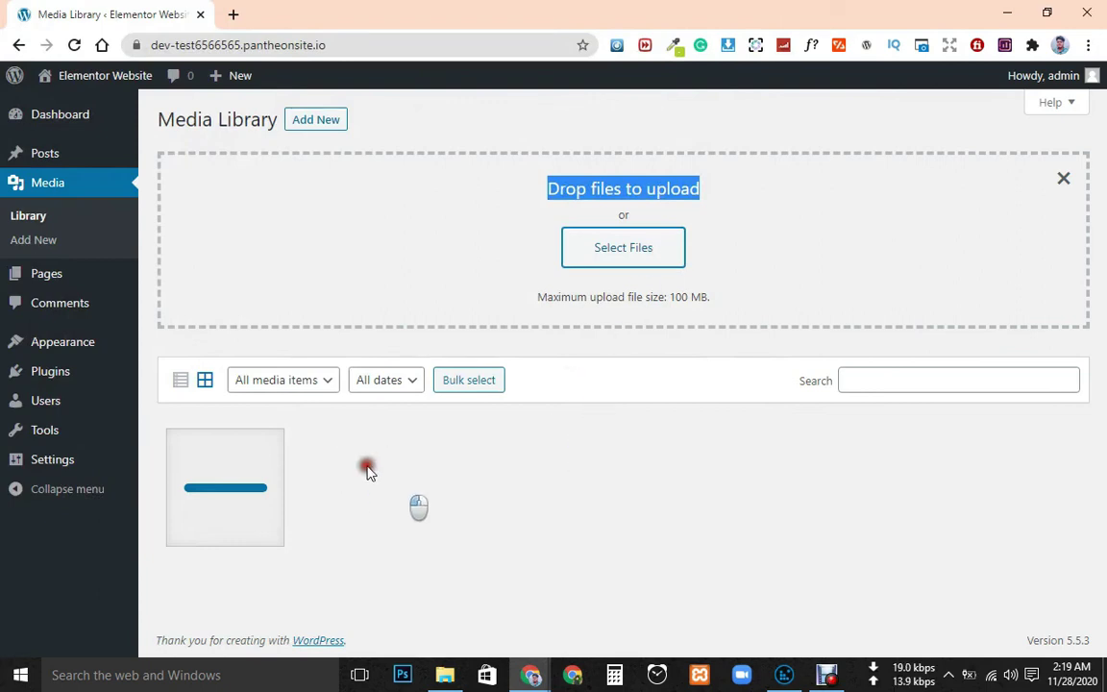
click(281, 495)
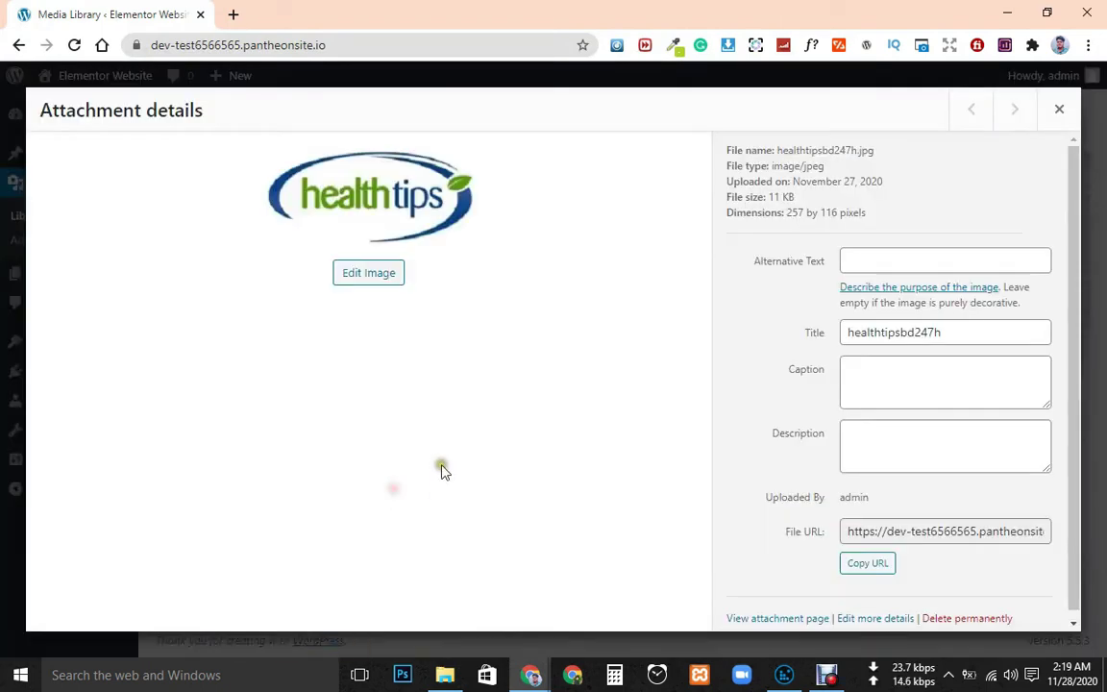
click(1059, 108)
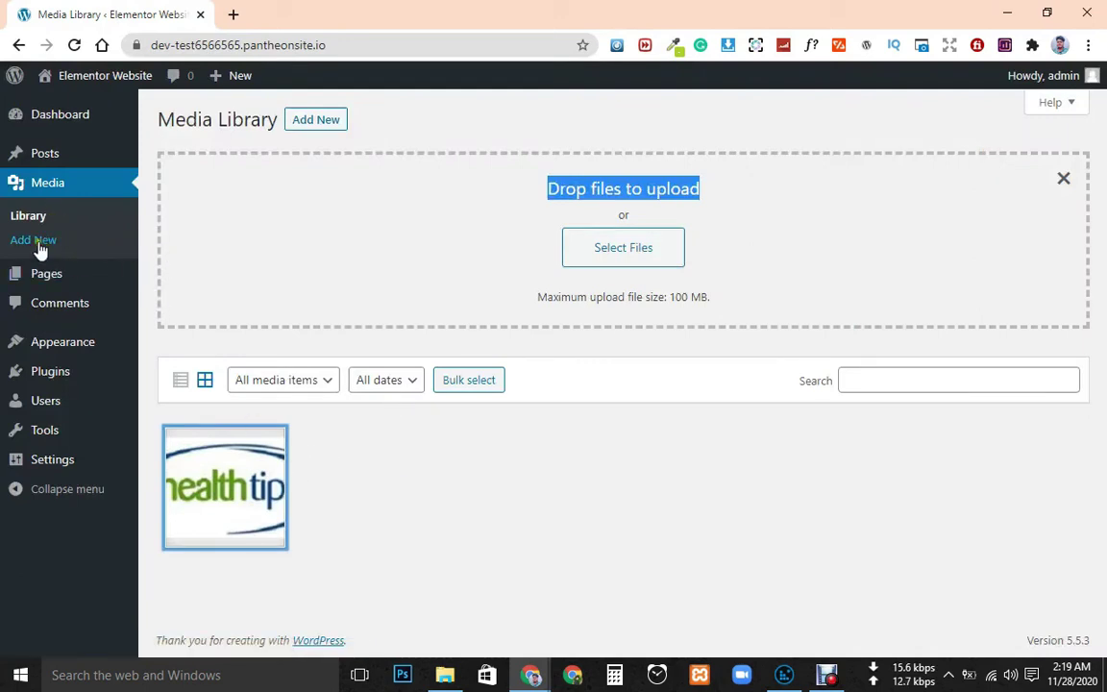
View the list of all pages and the Comments page
mouse_move(55, 279)
click(186, 290)
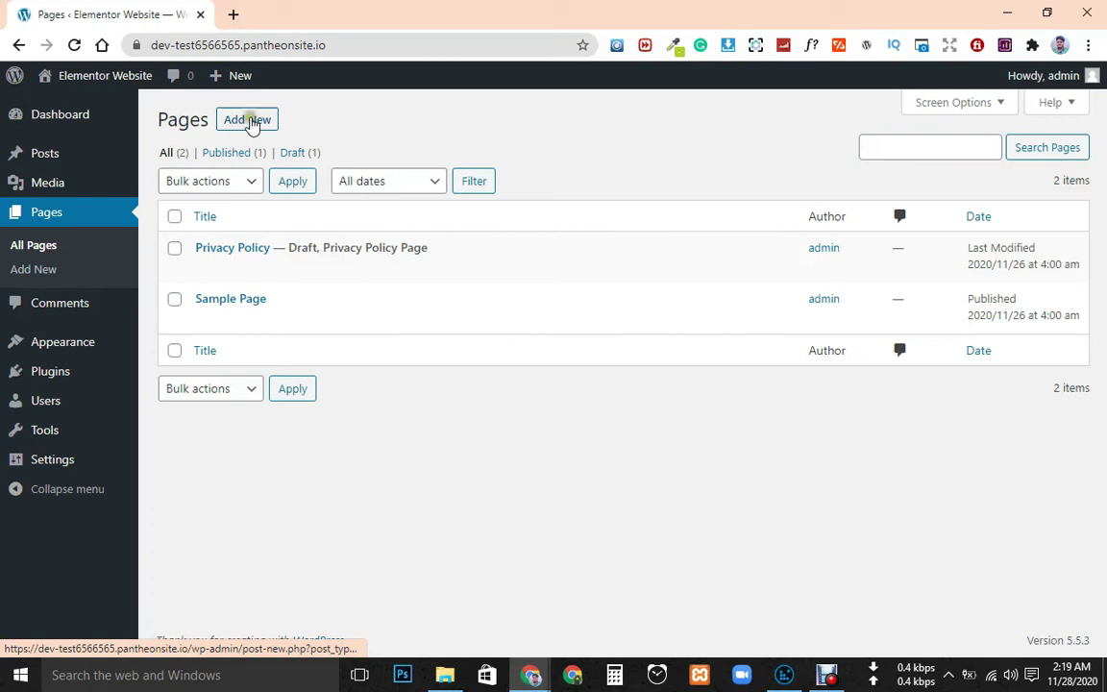
click(54, 304)
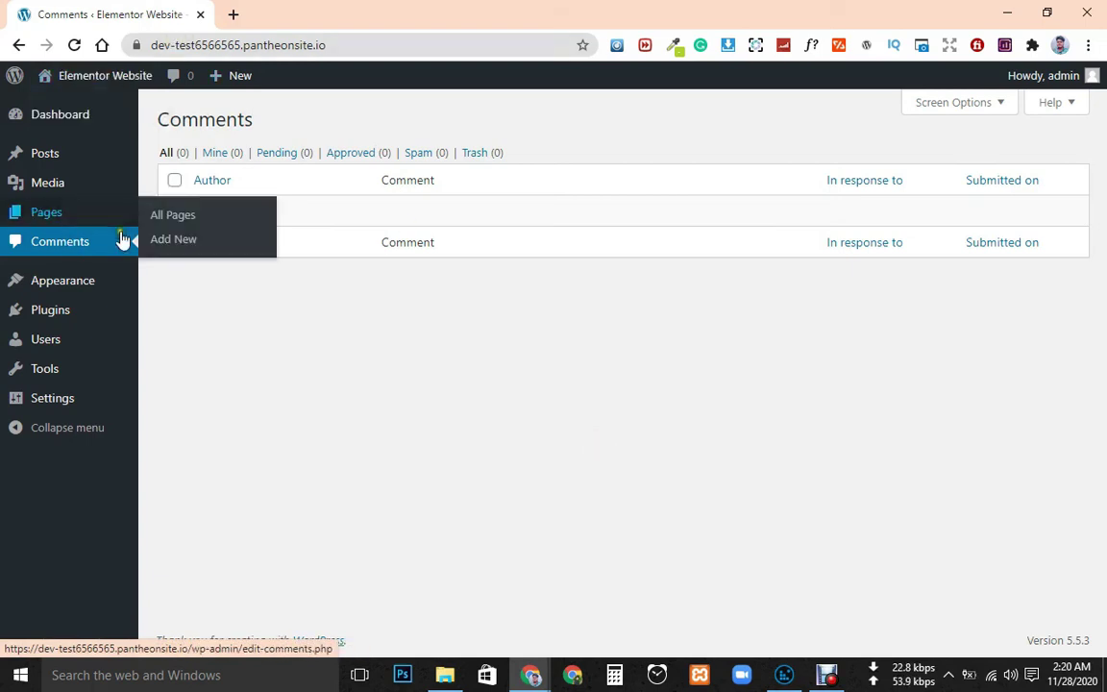
drag(239, 118, 222, 129)
click(470, 338)
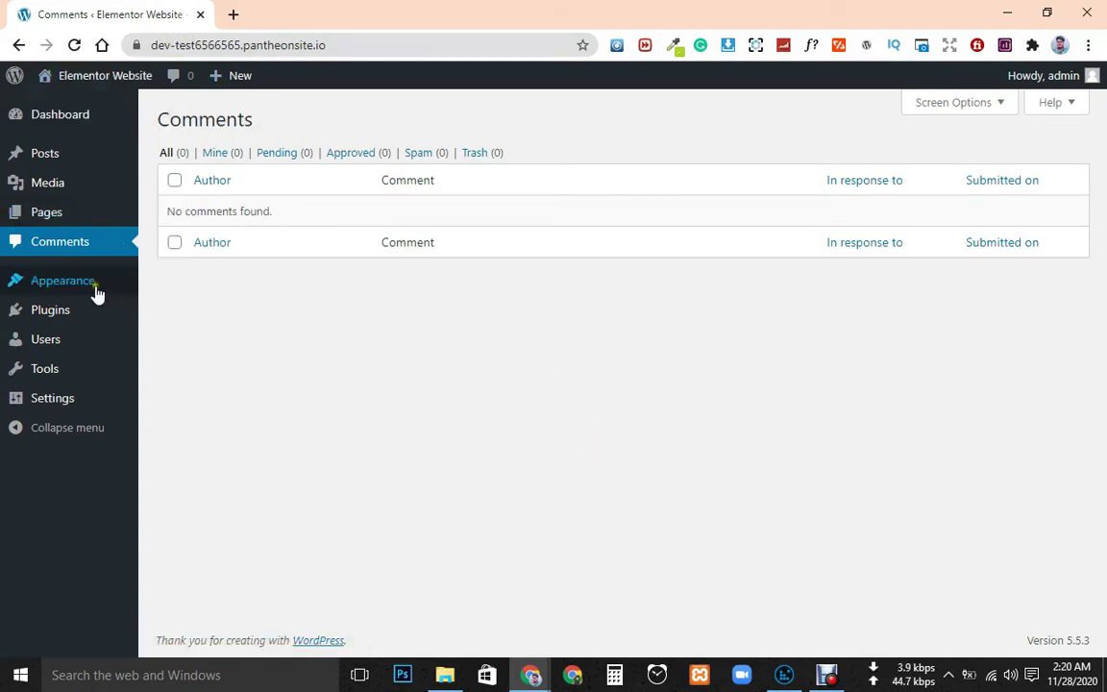
Go to the Themes page and search the installed themes for astra
mouse_move(96, 293)
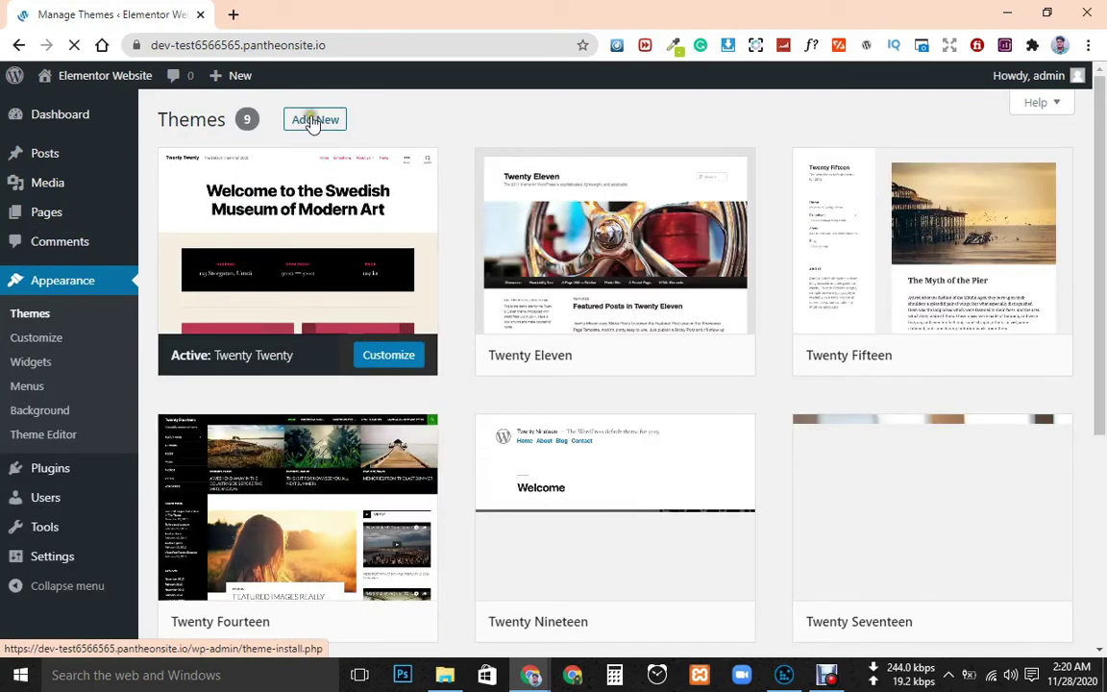
click(709, 113)
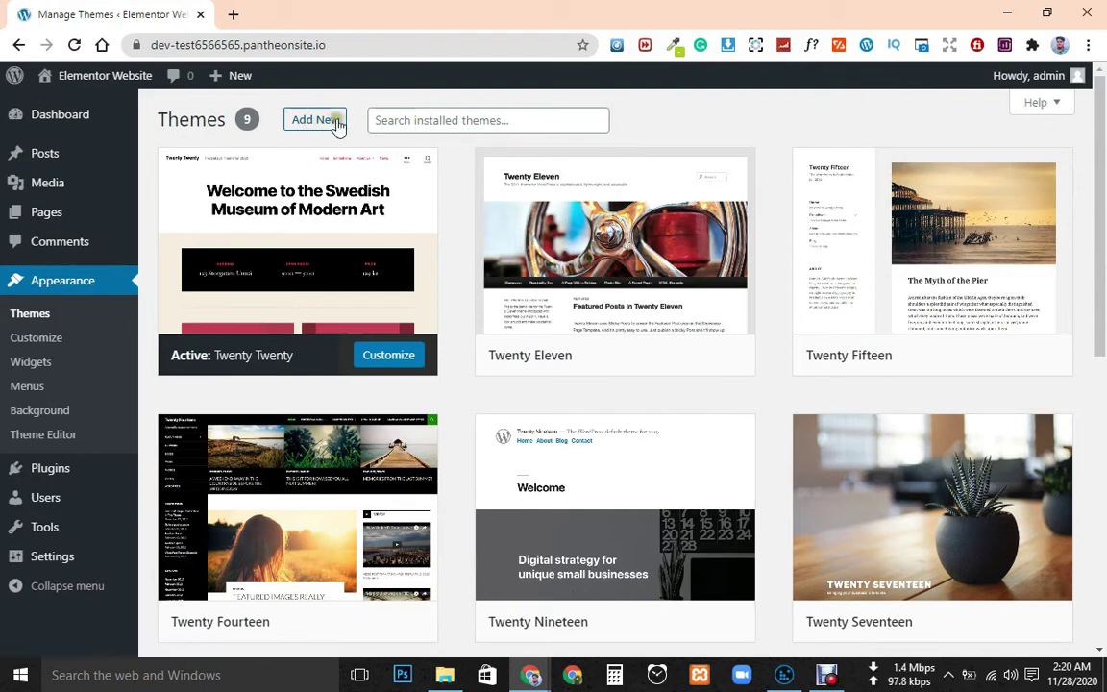
click(447, 123)
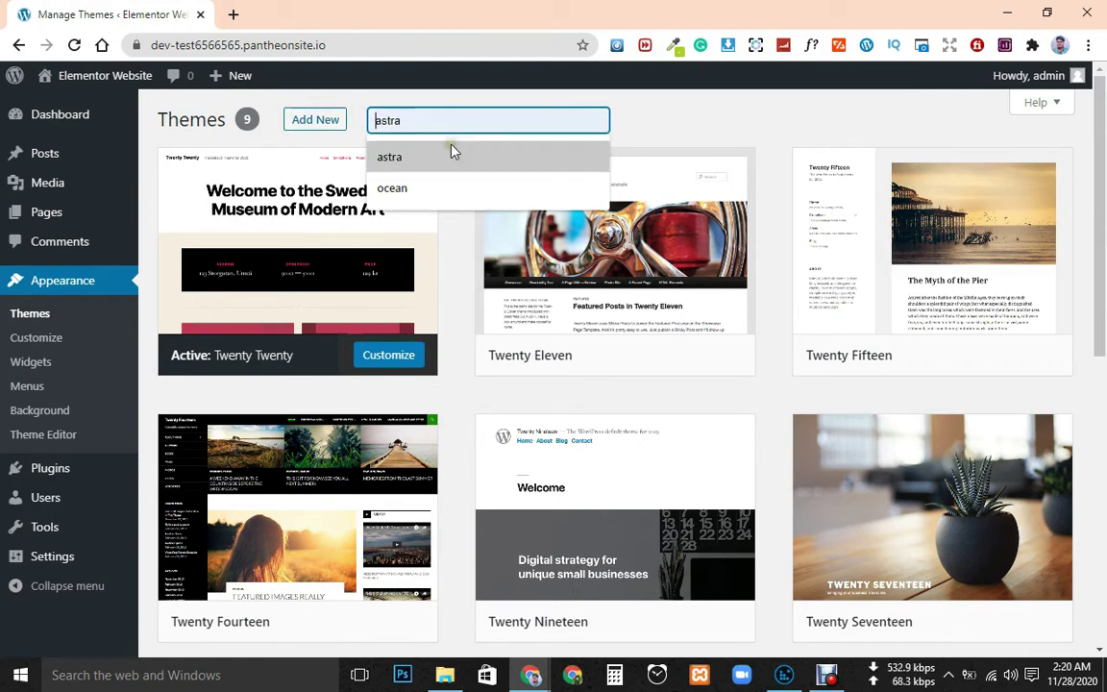
click(451, 159)
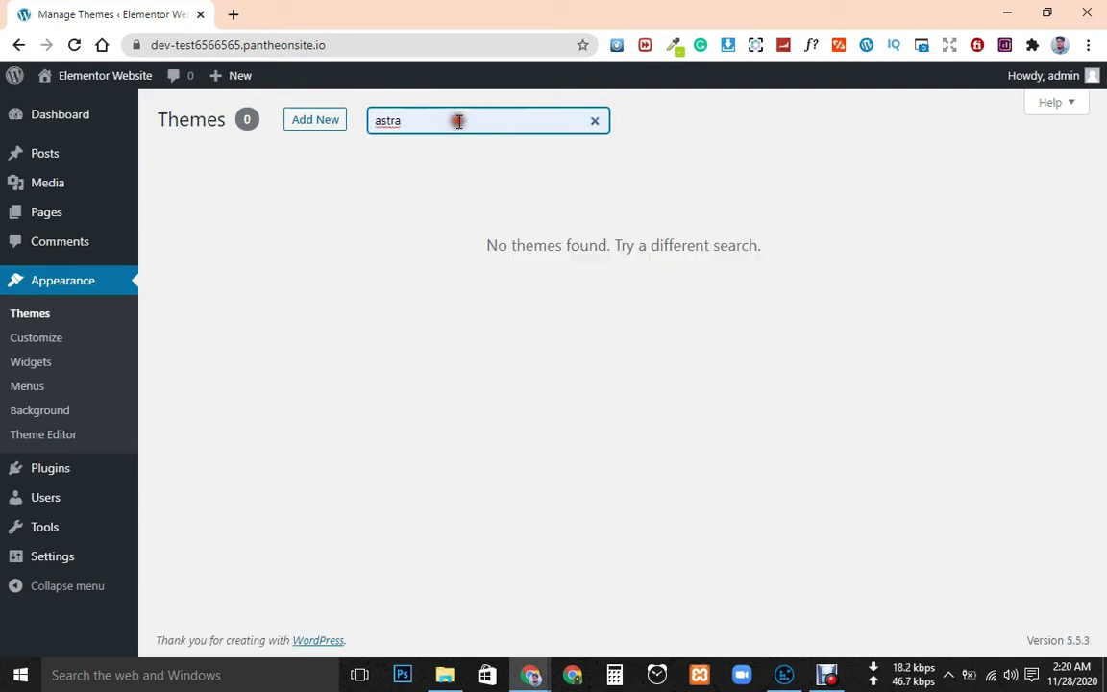
Clear the installed-themes search and look through the full list of installed themes
double_click(394, 129)
key(BackSpace)
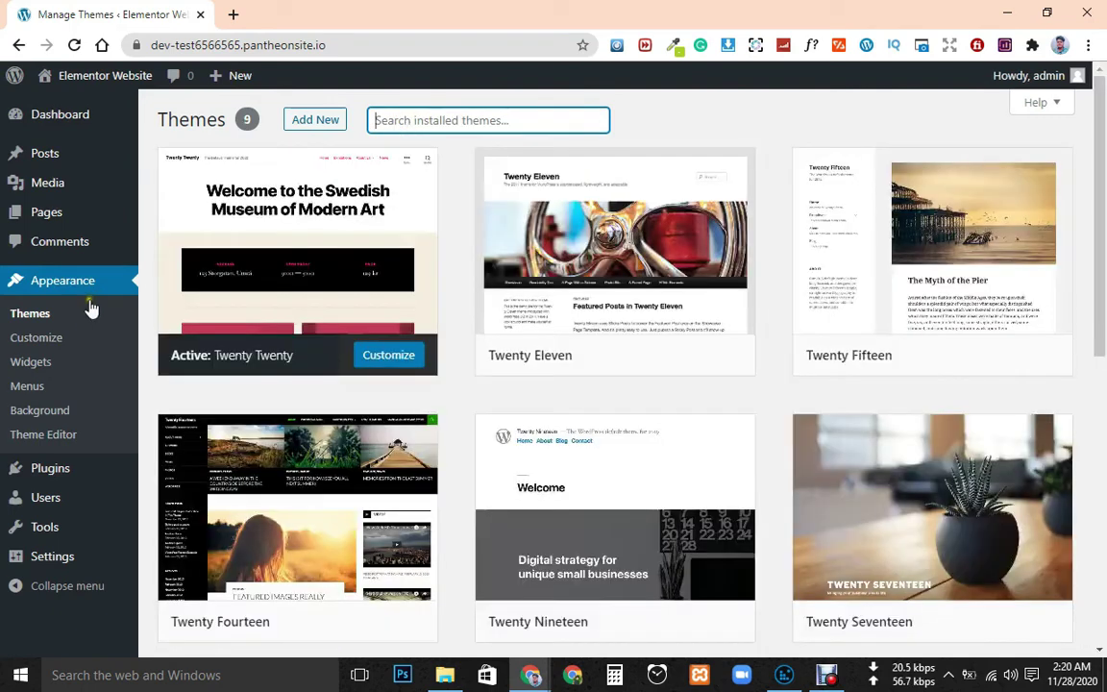
scroll(716, 495, down, 2)
scroll(714, 497, up, 2)
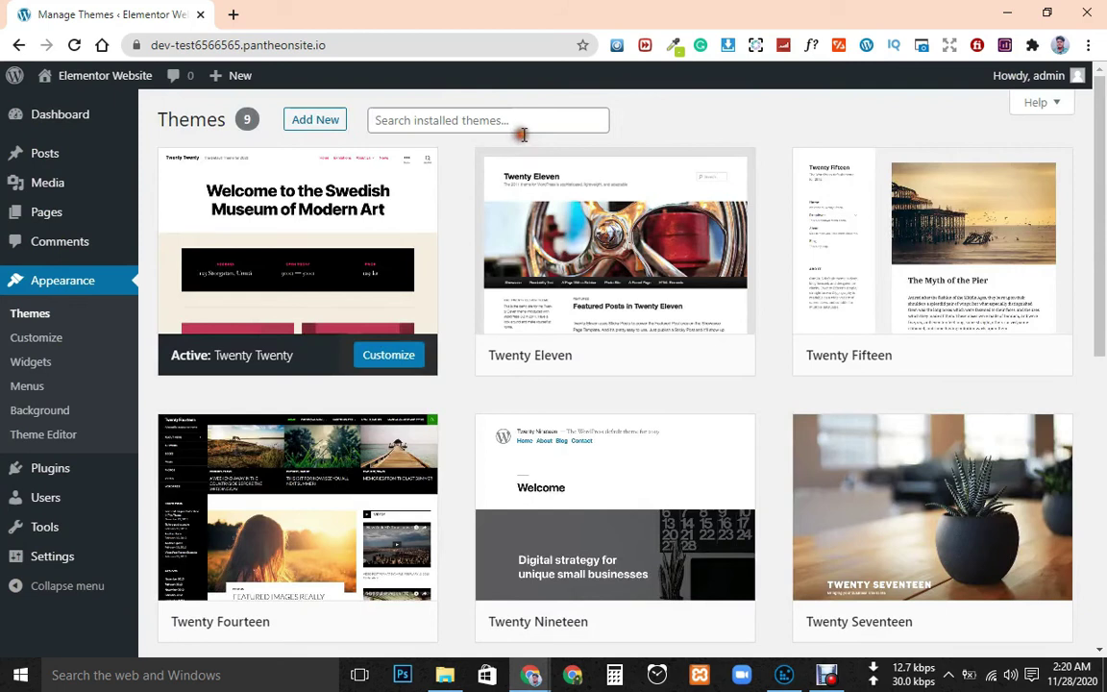
click(515, 123)
click(727, 116)
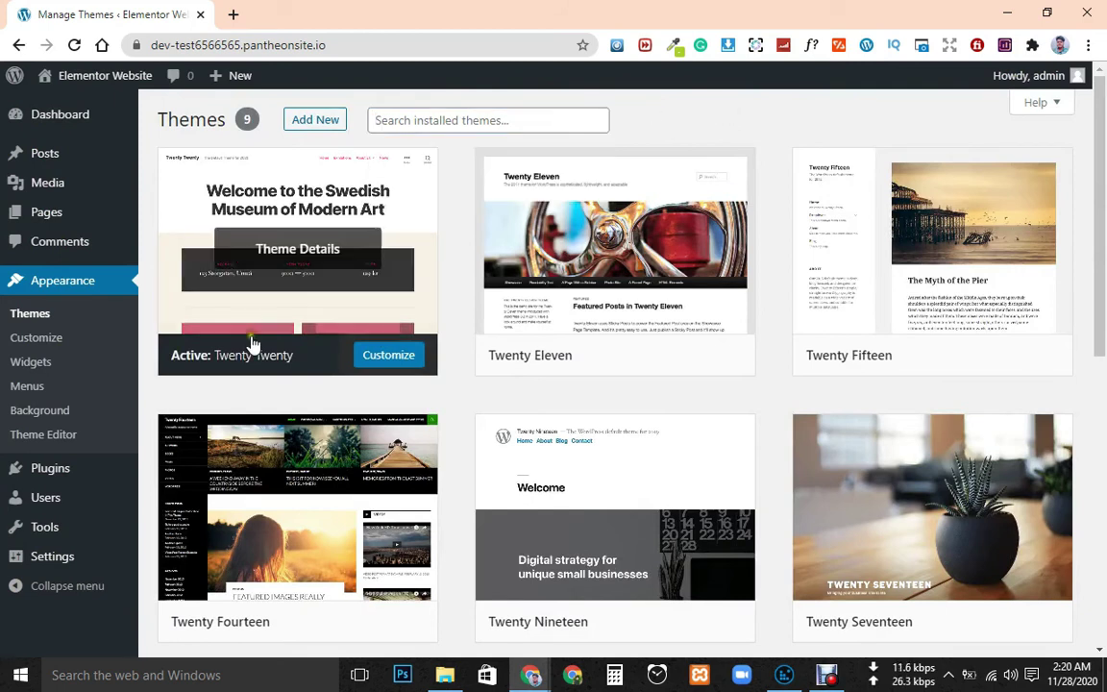
Go to the Add Themes page, browse the featured themes and search for astra
click(325, 122)
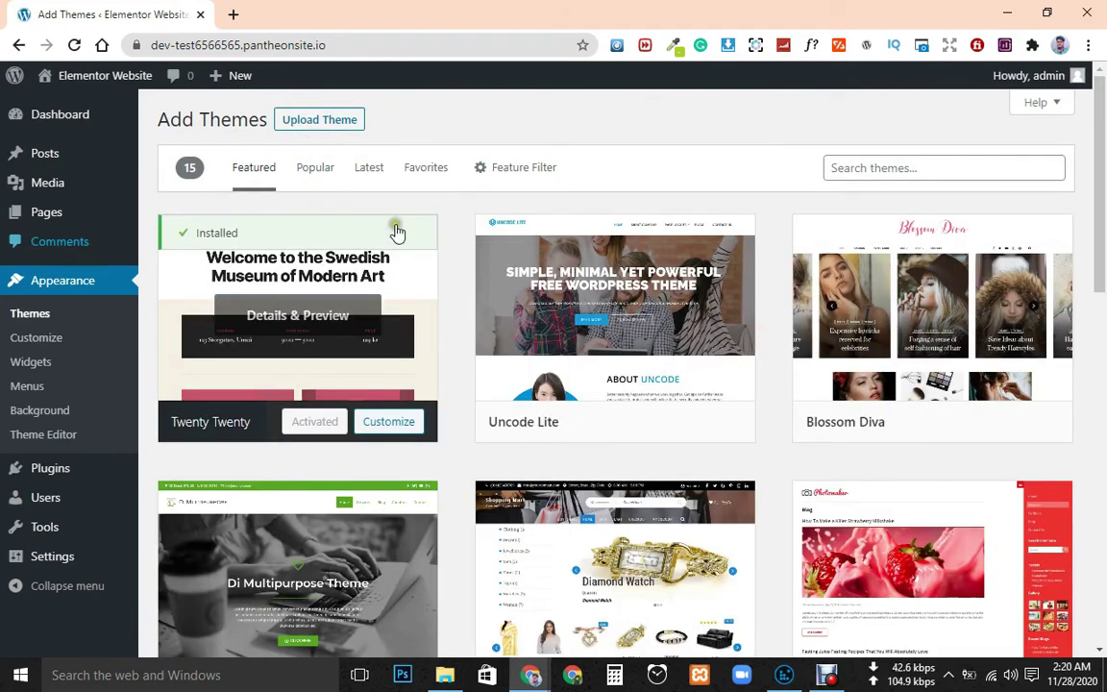
scroll(754, 267, down, 2)
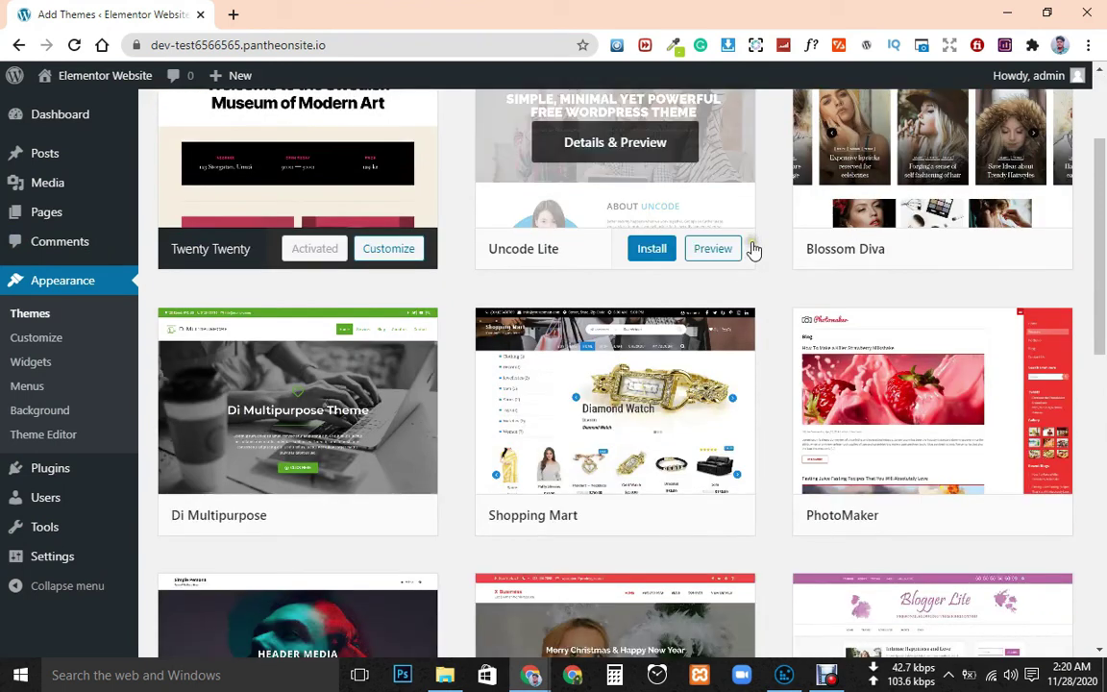
scroll(749, 250, up, 2)
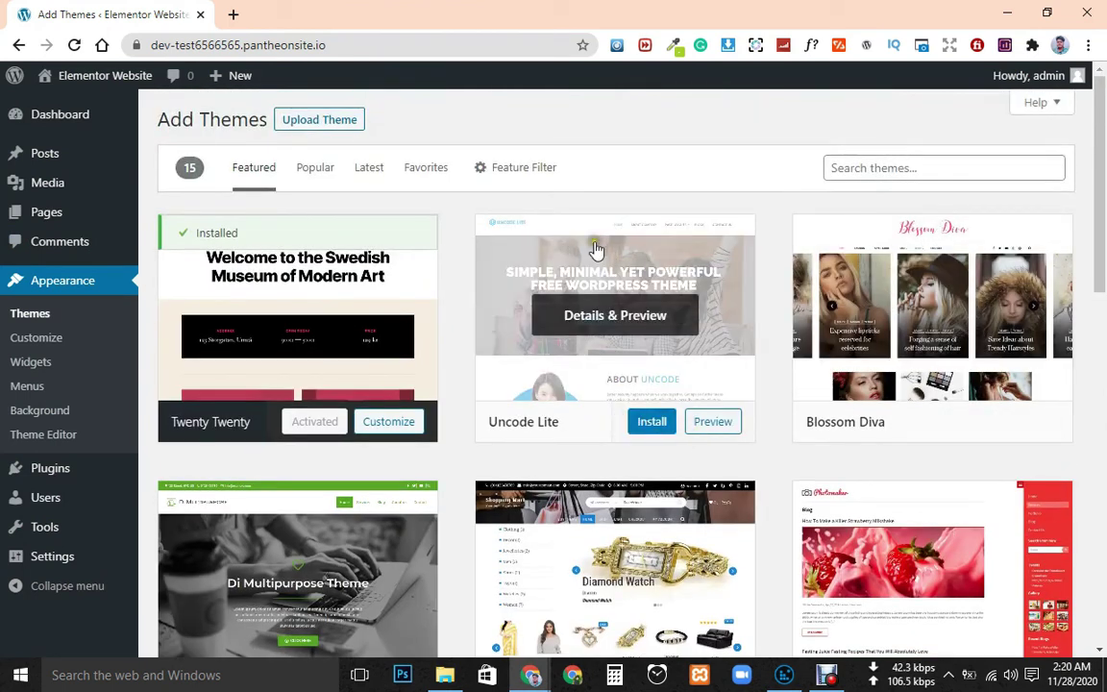
click(904, 169)
click(907, 208)
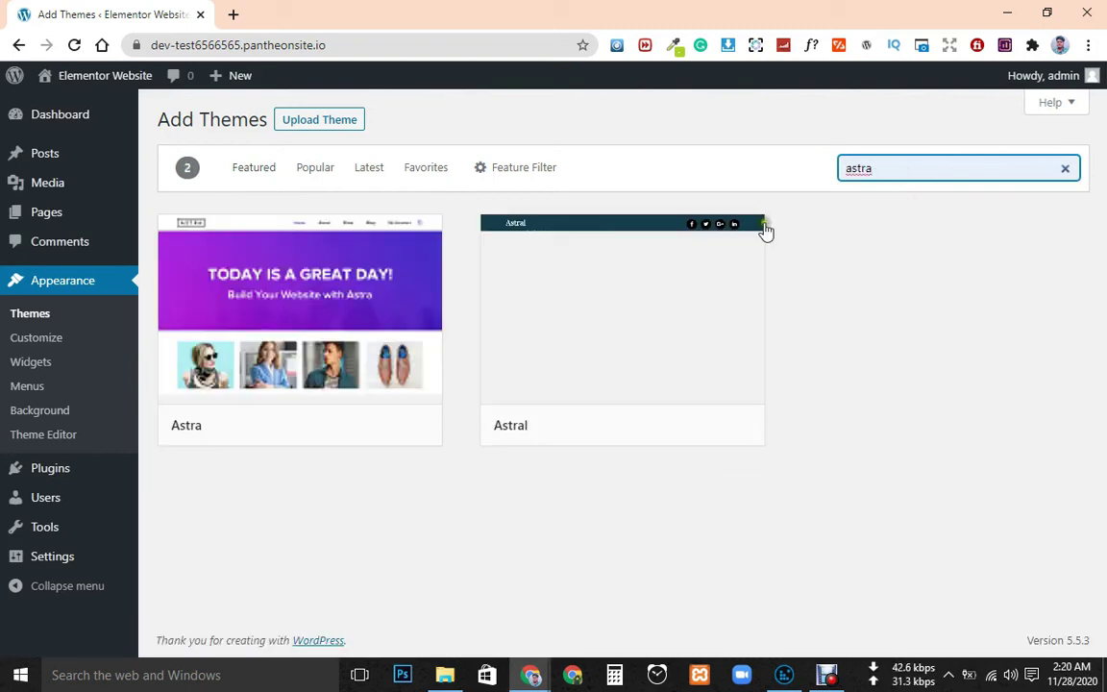
Install and activate the Astra theme, and dismiss its starter templates notice
click(346, 429)
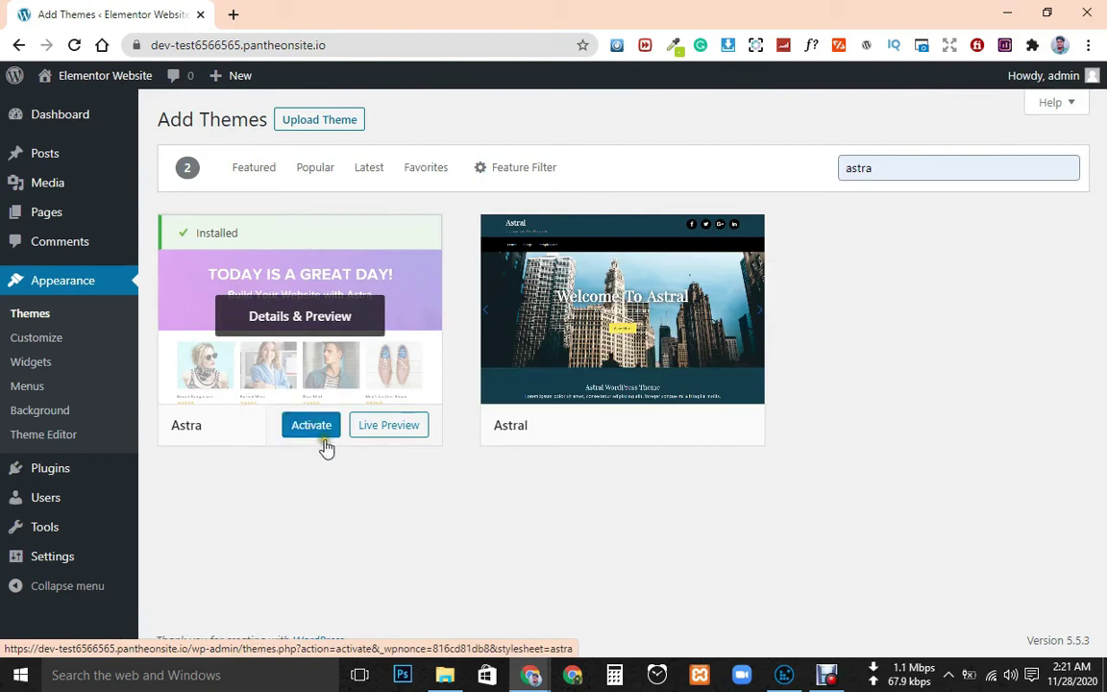
click(307, 432)
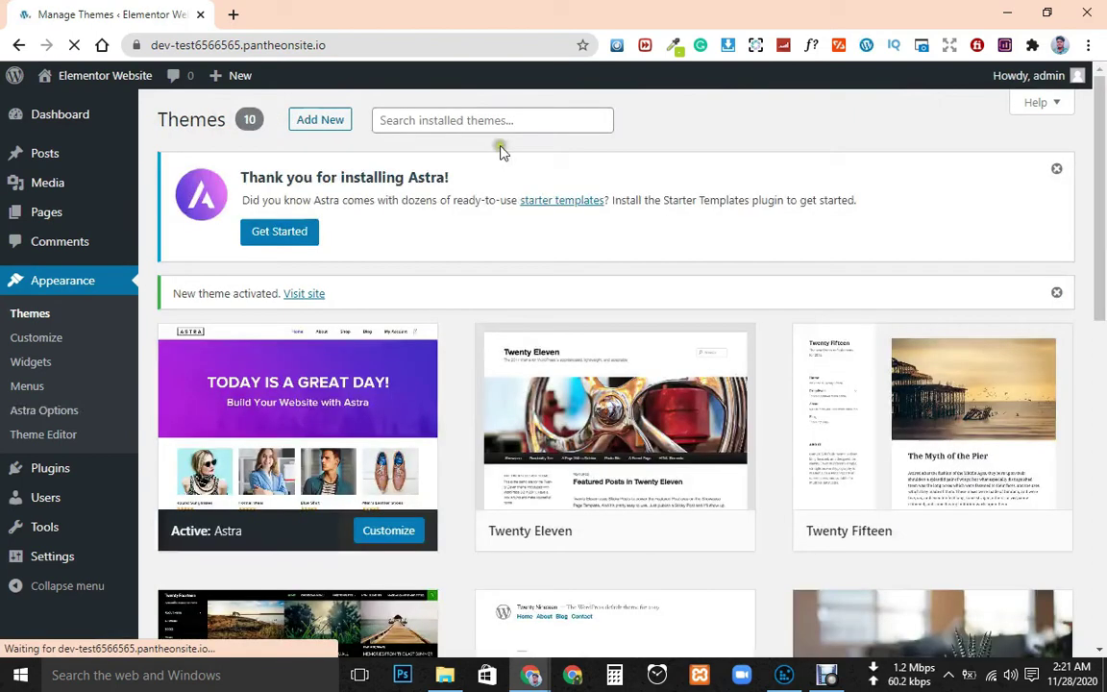
click(1058, 170)
Open the Astra theme customizer, look over its sections including Global, and return to the Themes page
click(38, 338)
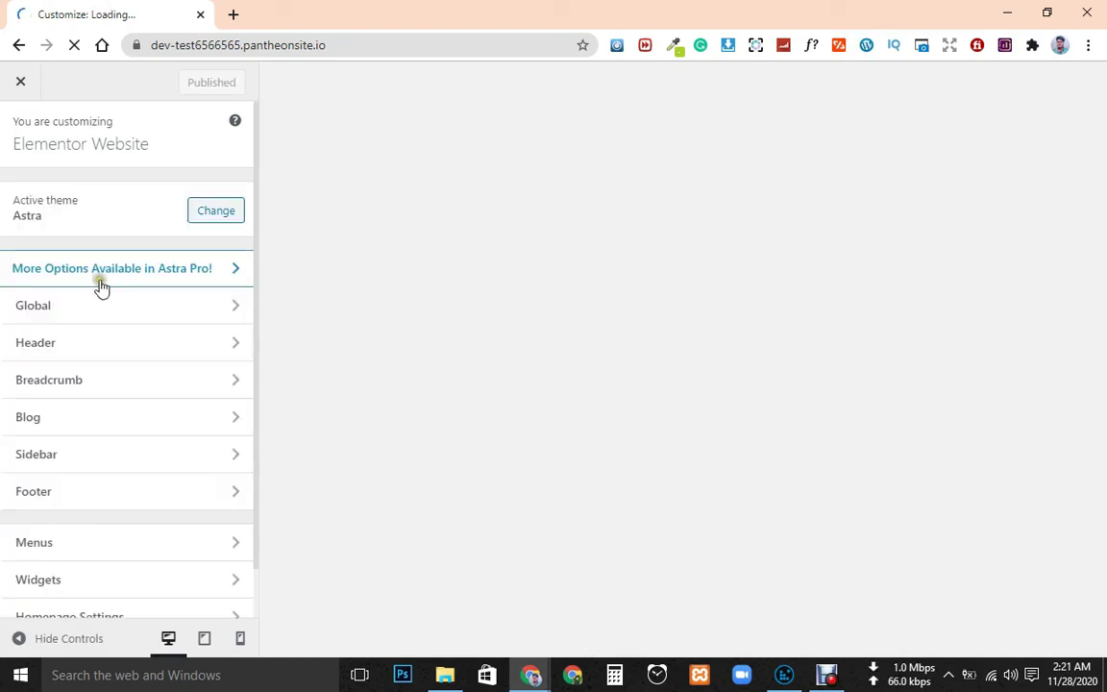
scroll(192, 427, down, 1)
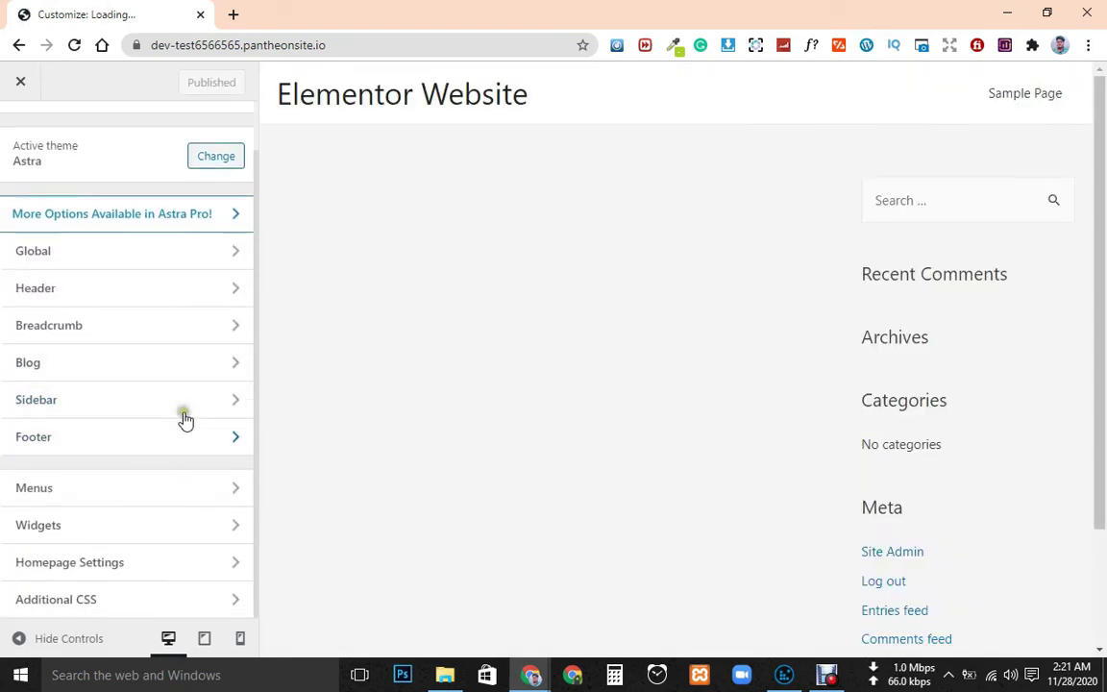
scroll(193, 289, up, 1)
click(184, 321)
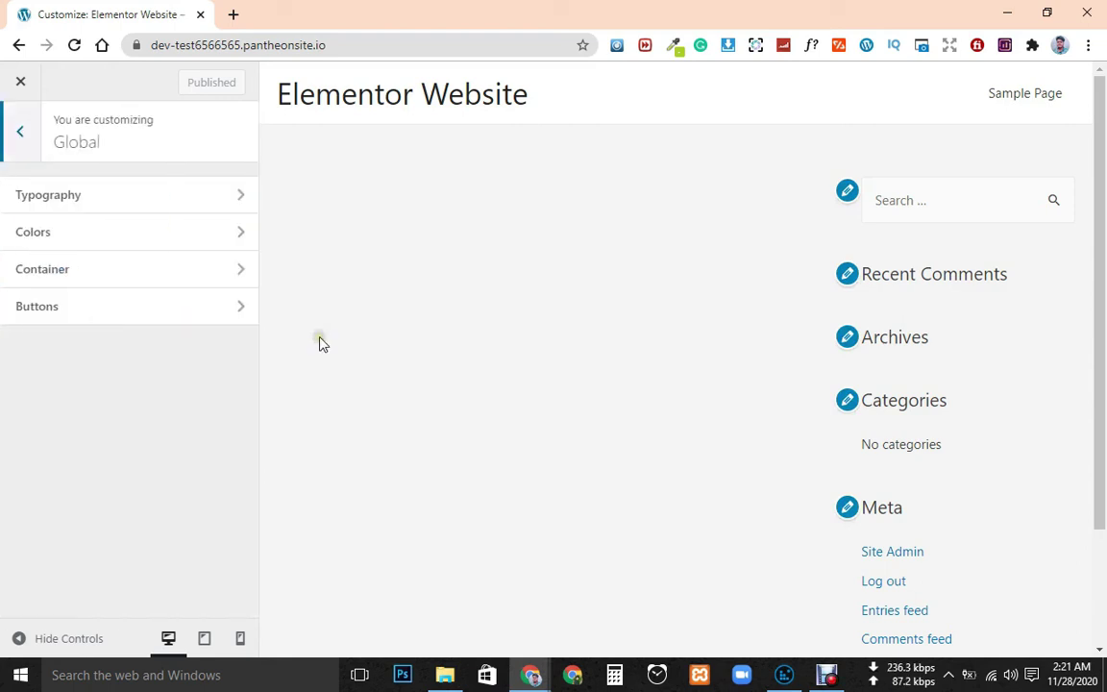
click(15, 134)
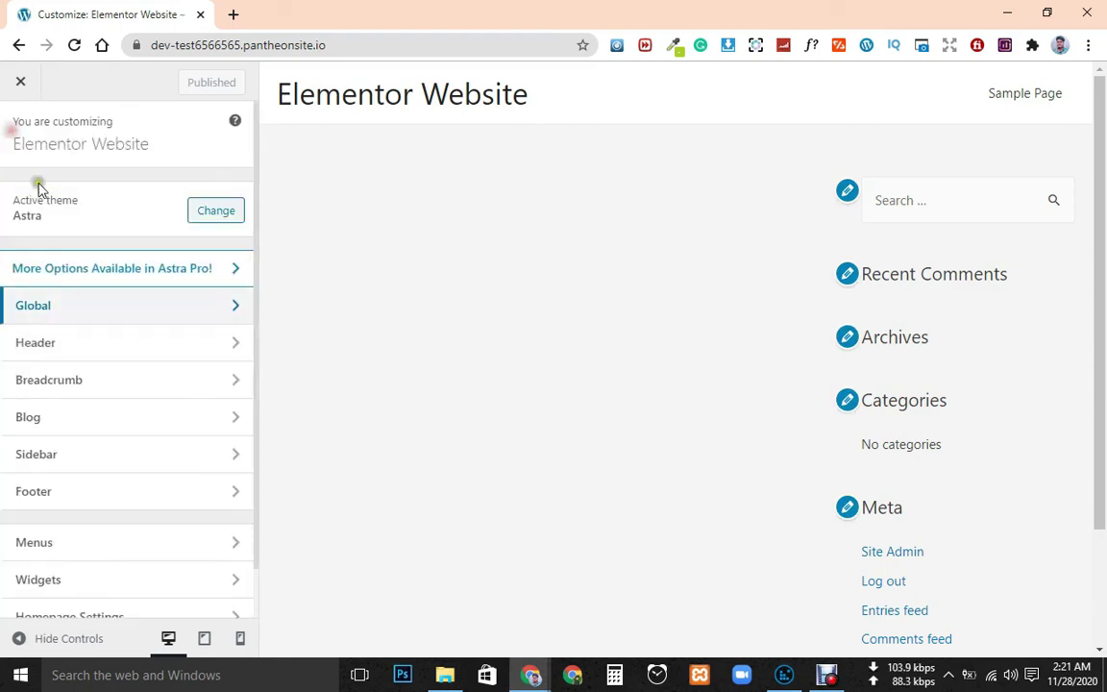
click(22, 93)
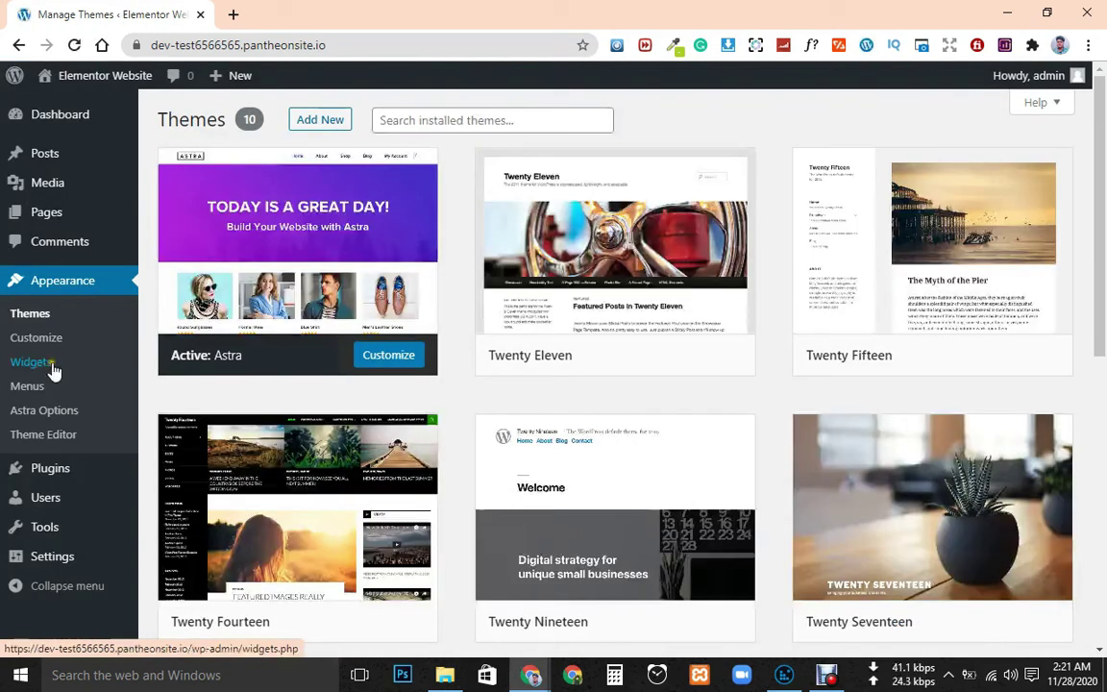
Go to the Widgets page and collapse the Main Sidebar area
click(55, 371)
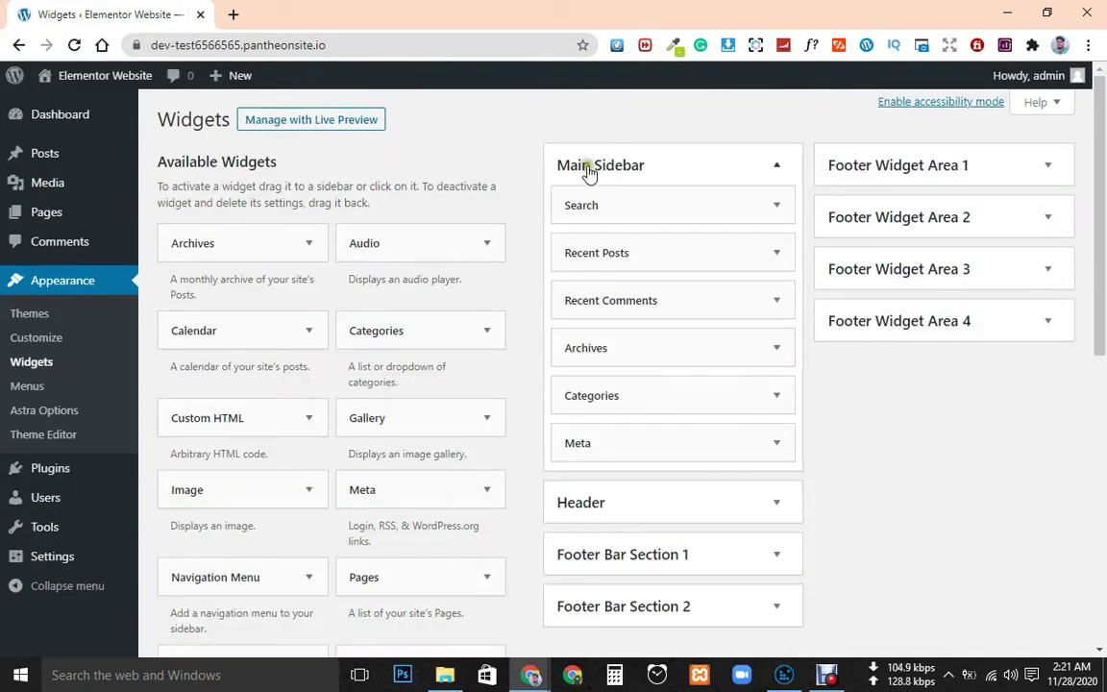
click(623, 165)
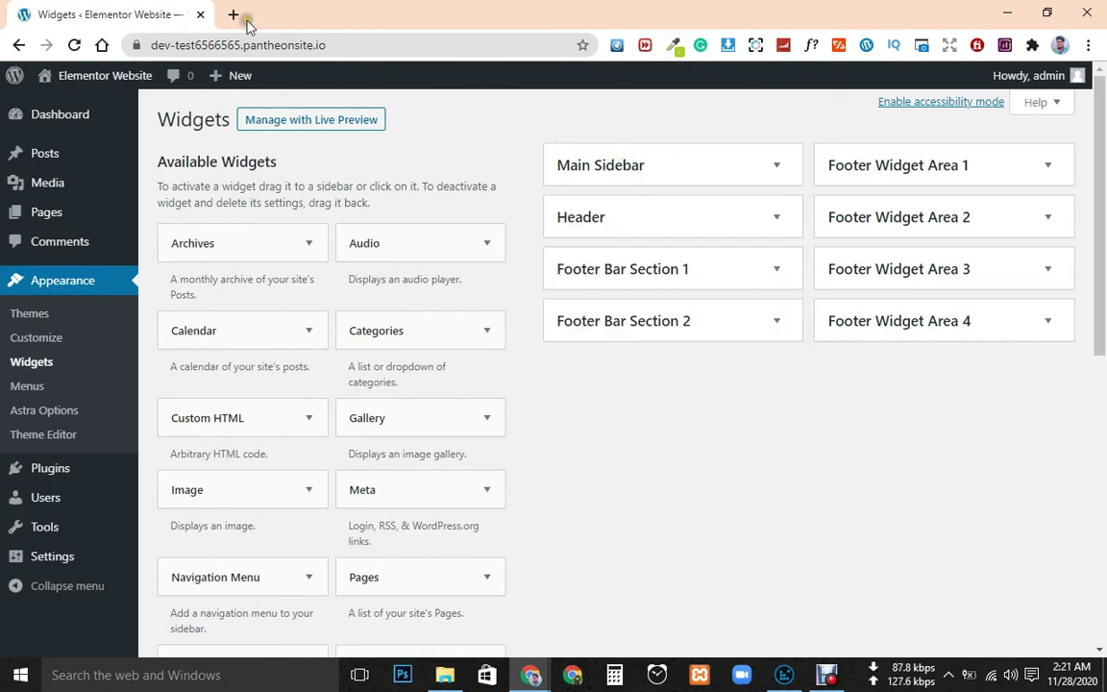
Open the live site in a new browser tab and examine its sidebar widgets and footer
mouse_move(93, 79)
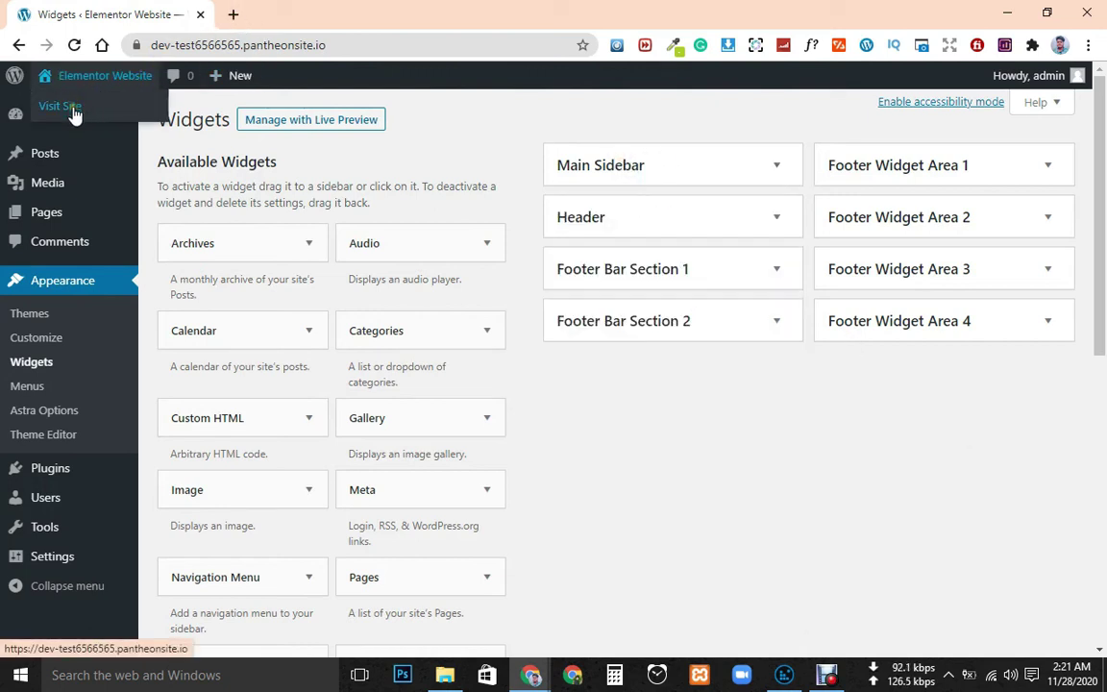
right_click(74, 114)
click(148, 116)
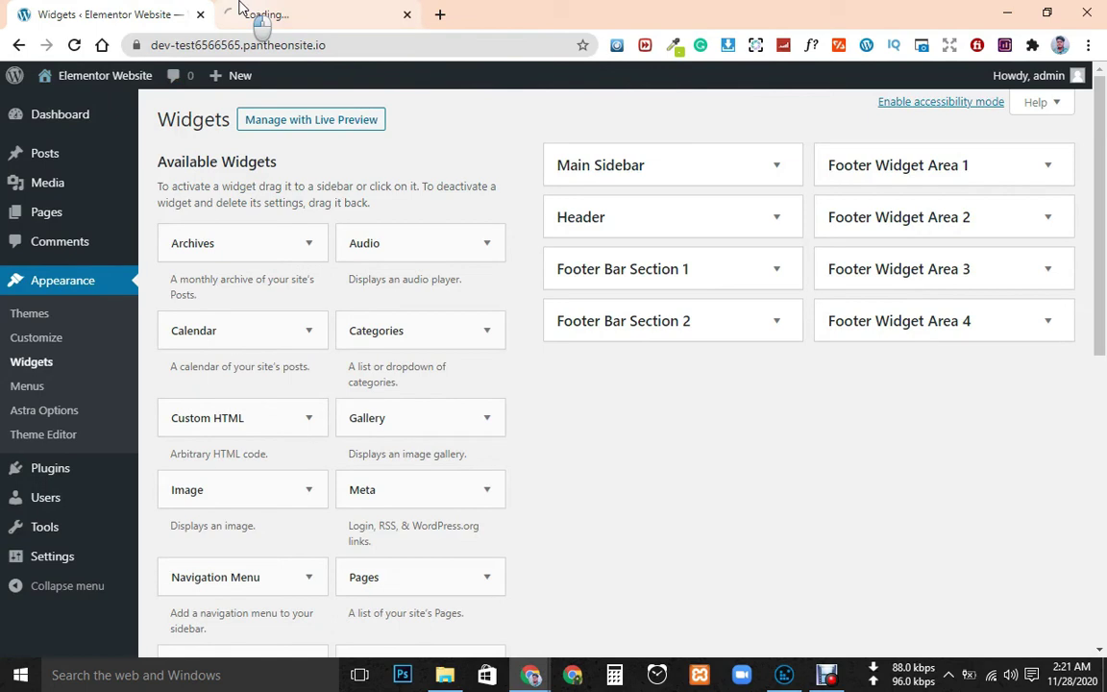
click(288, 12)
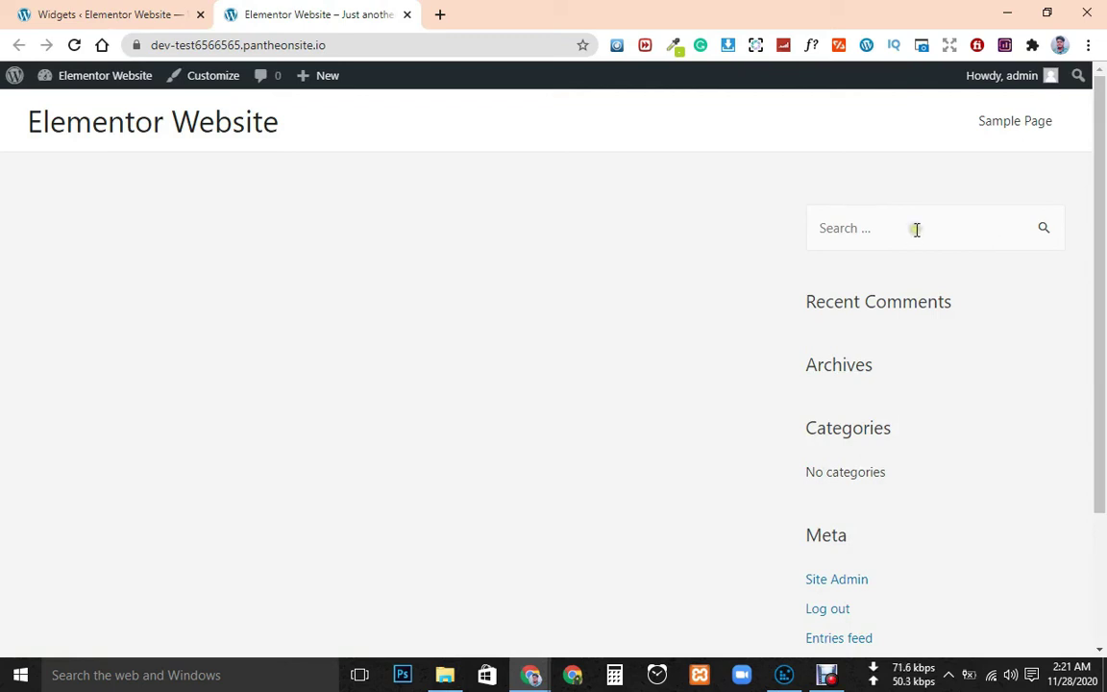
scroll(852, 332, down, 1)
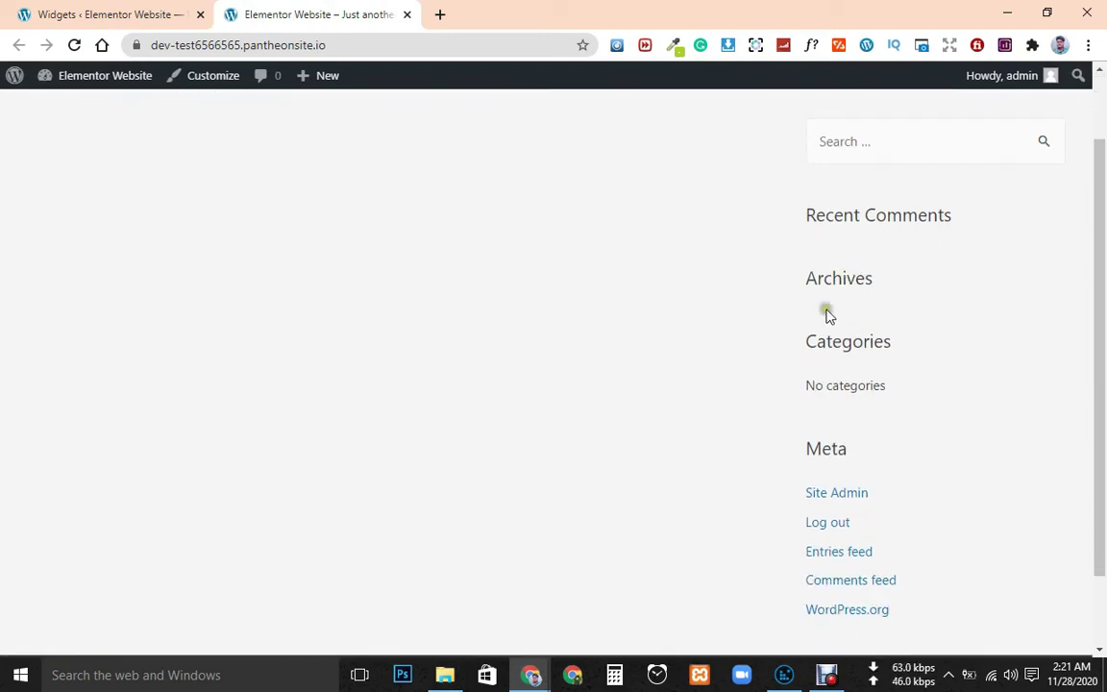
scroll(898, 361, down, 1)
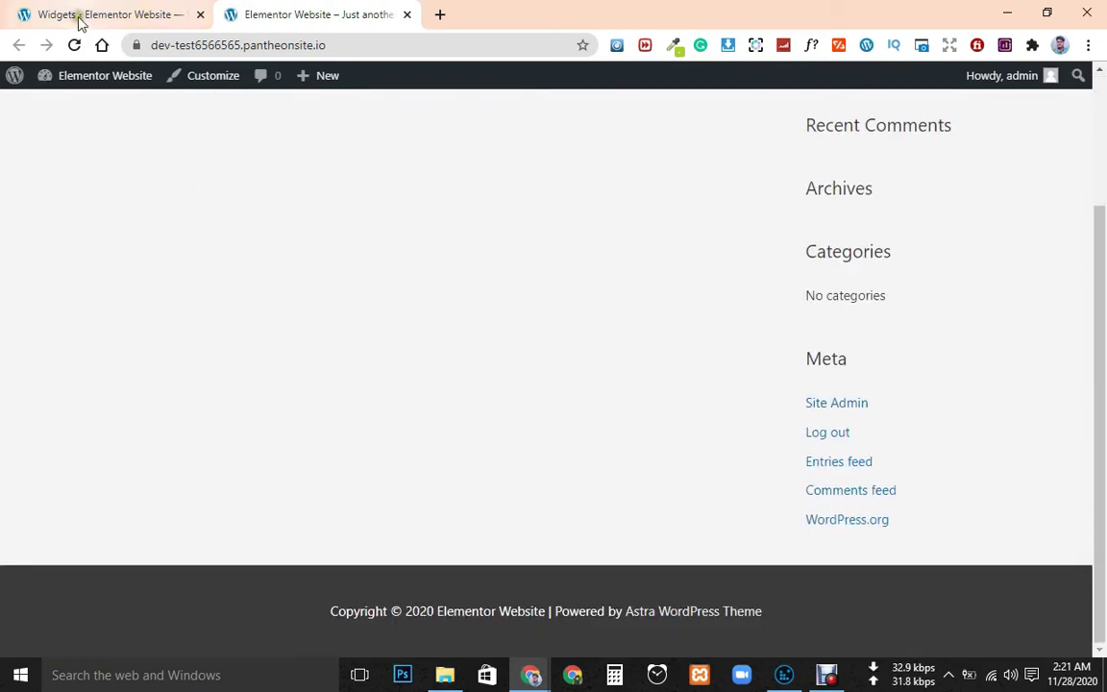
Return to the Widgets page and delete the Search widget from the Main Sidebar
click(113, 7)
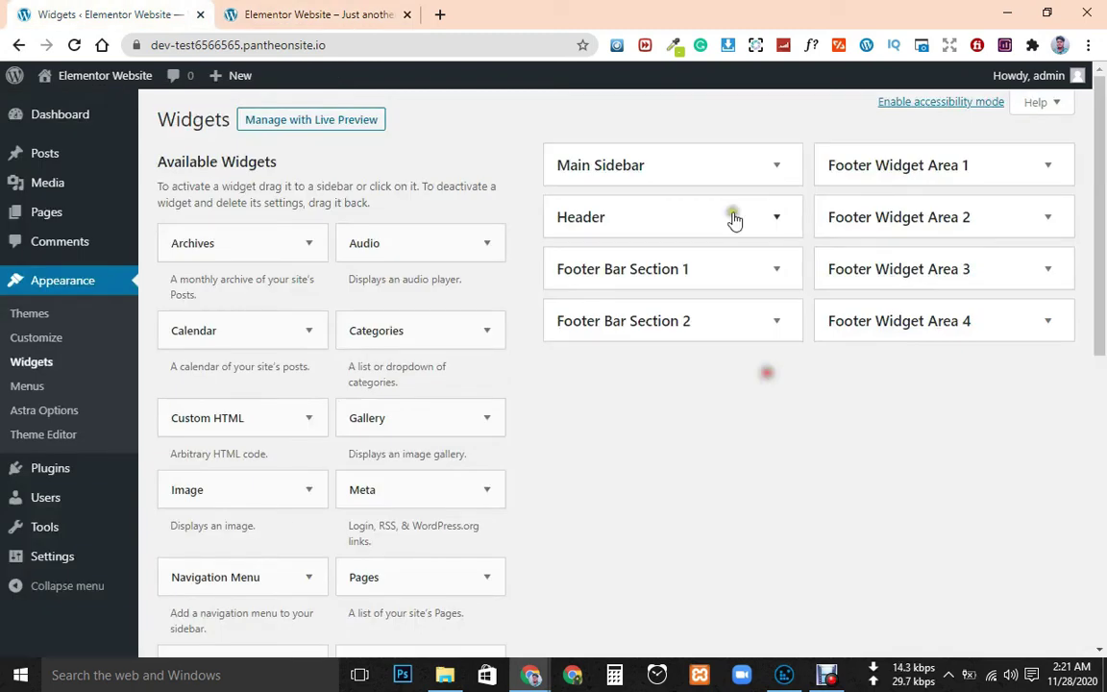
click(774, 167)
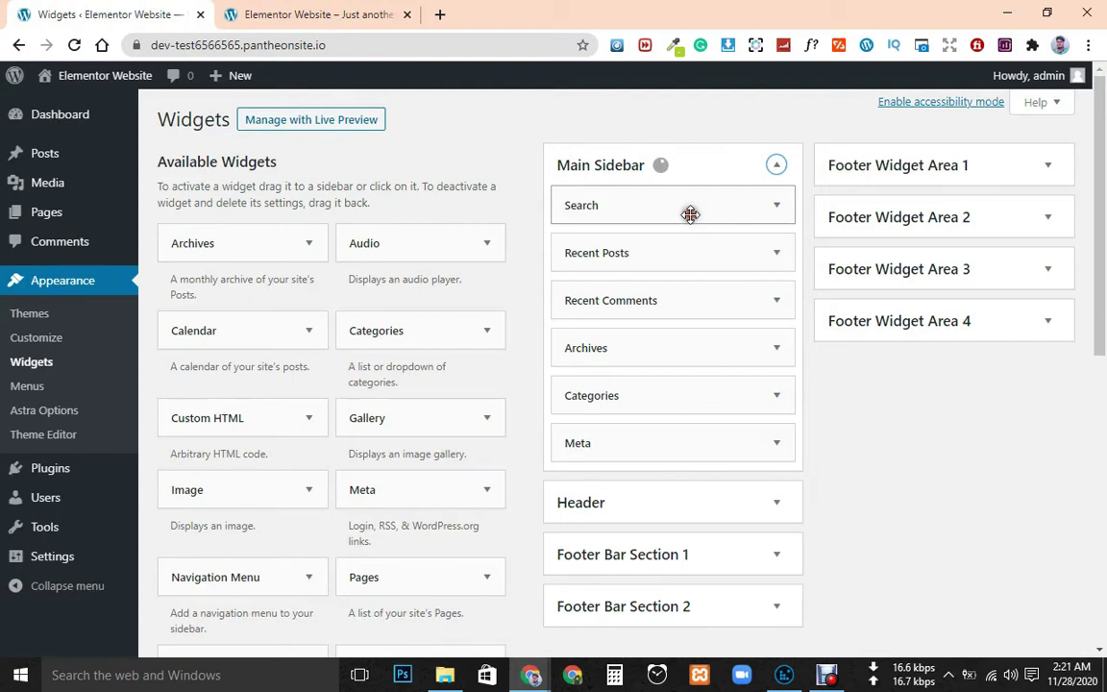
click(776, 205)
click(581, 300)
Reload the live site and check the sidebar after the Search widget's deletion
key(ctrl+Tab)
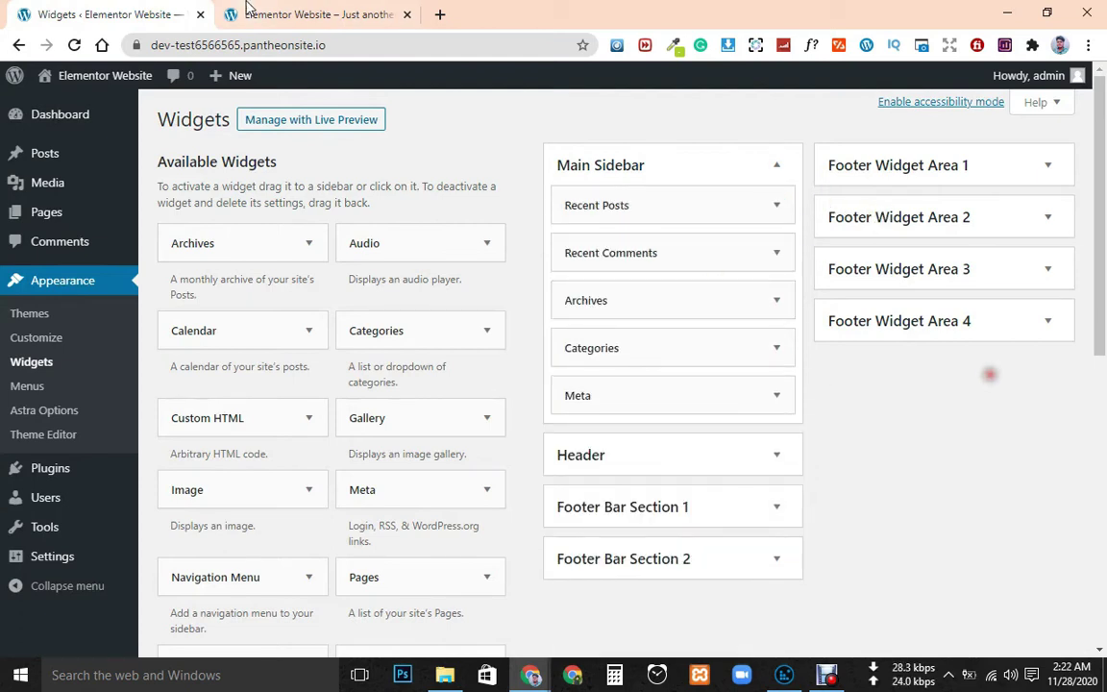
click(75, 45)
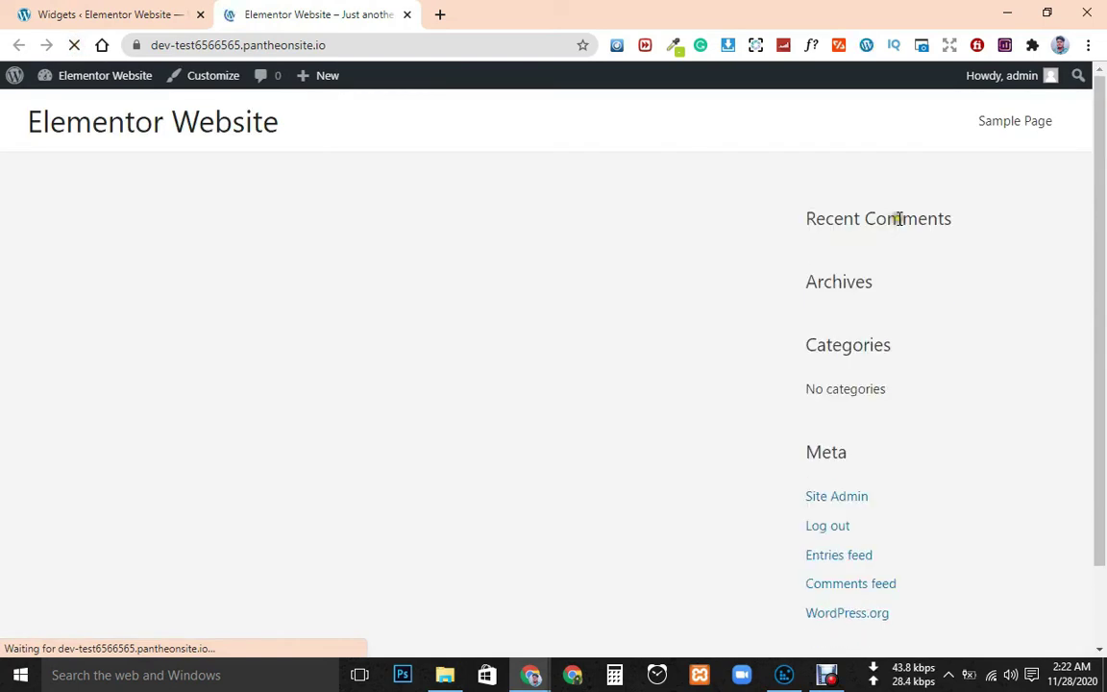
scroll(817, 212, down, 2)
scroll(894, 173, up, 2)
Add a Search widget without a title to the Main Sidebar, between Recent Posts and Recent Comments
key(ctrl+shift+Tab)
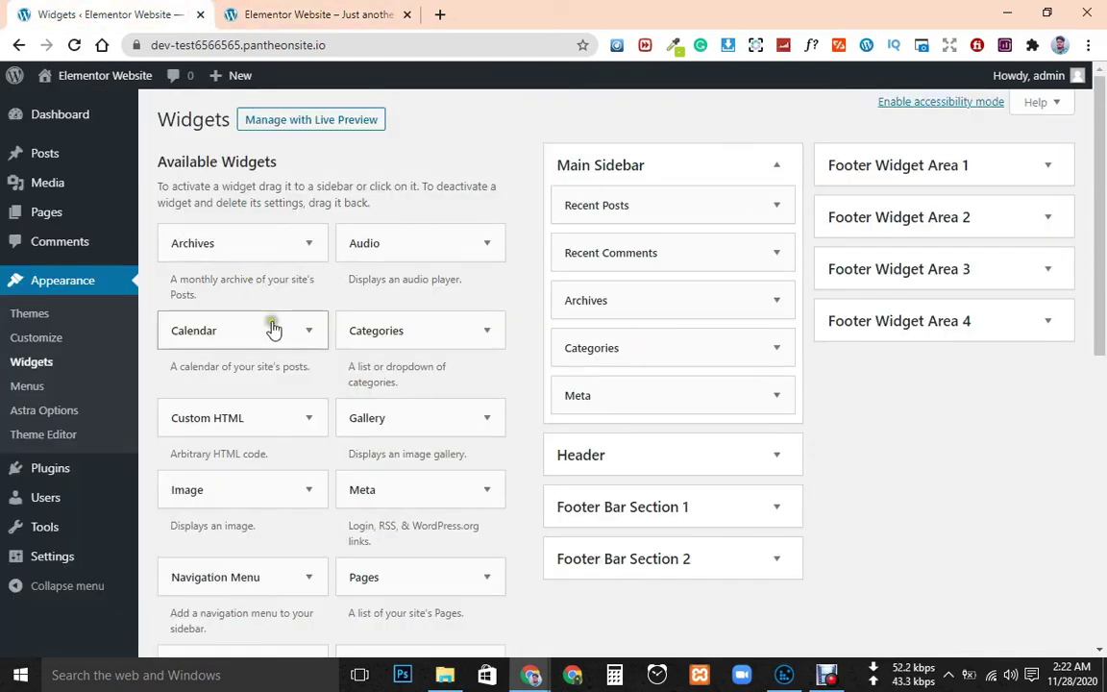
scroll(287, 342, down, 3)
scroll(285, 479, down, 1)
drag(374, 396, 648, 255)
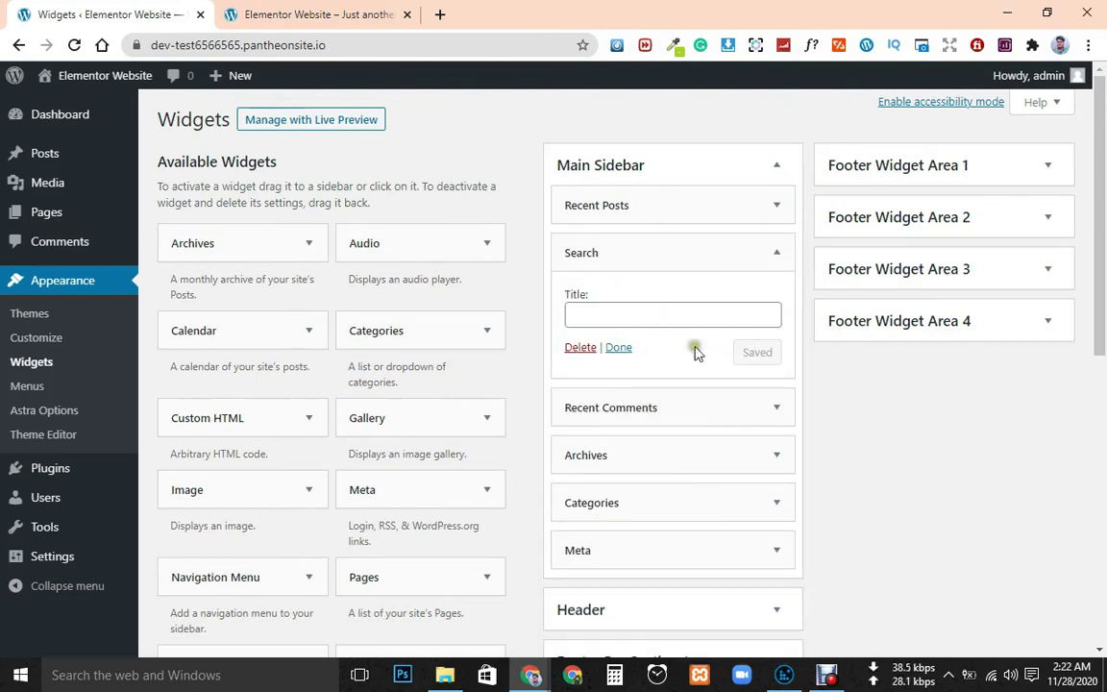
click(620, 348)
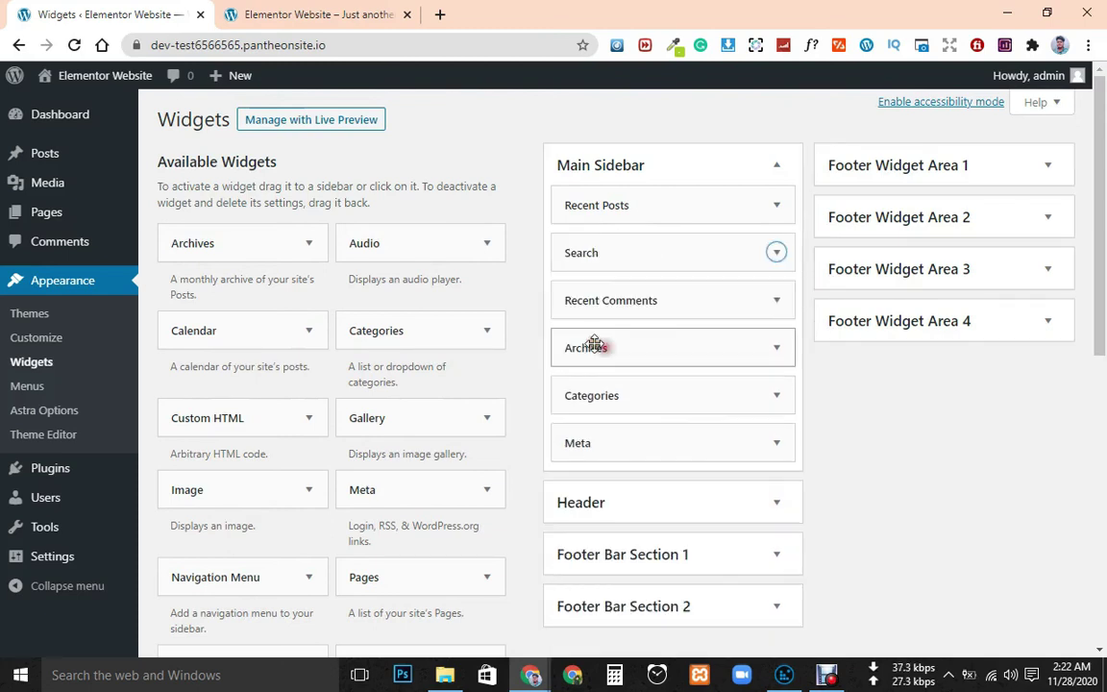
Reload the live site and check the search box in its sidebar
click(236, 17)
click(75, 45)
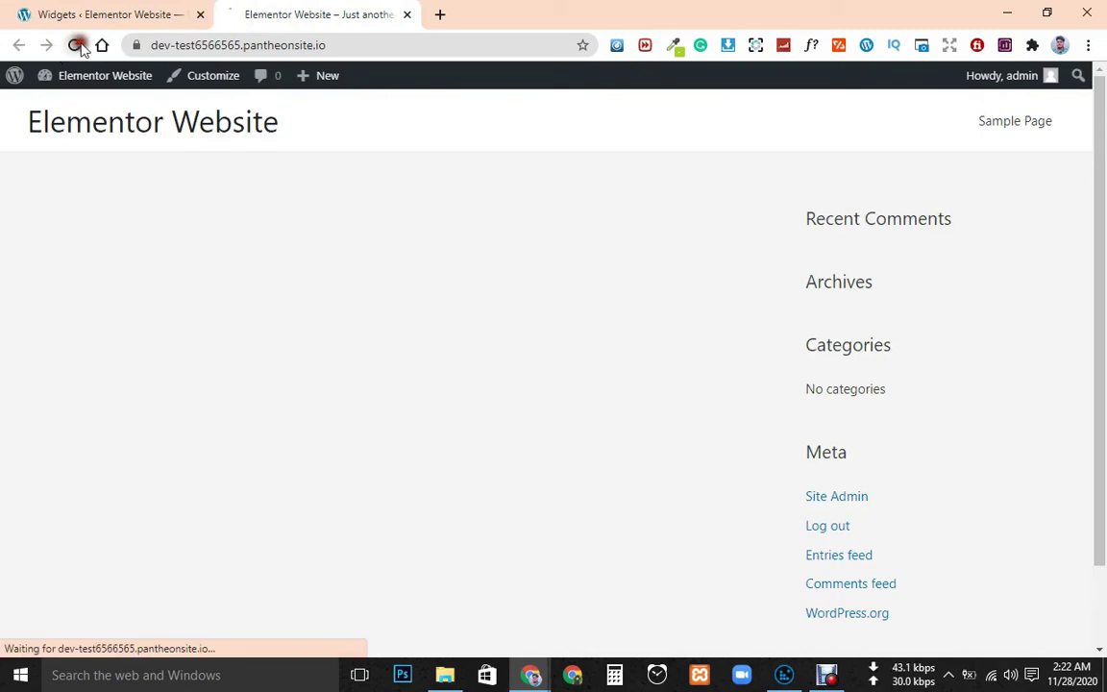
click(868, 232)
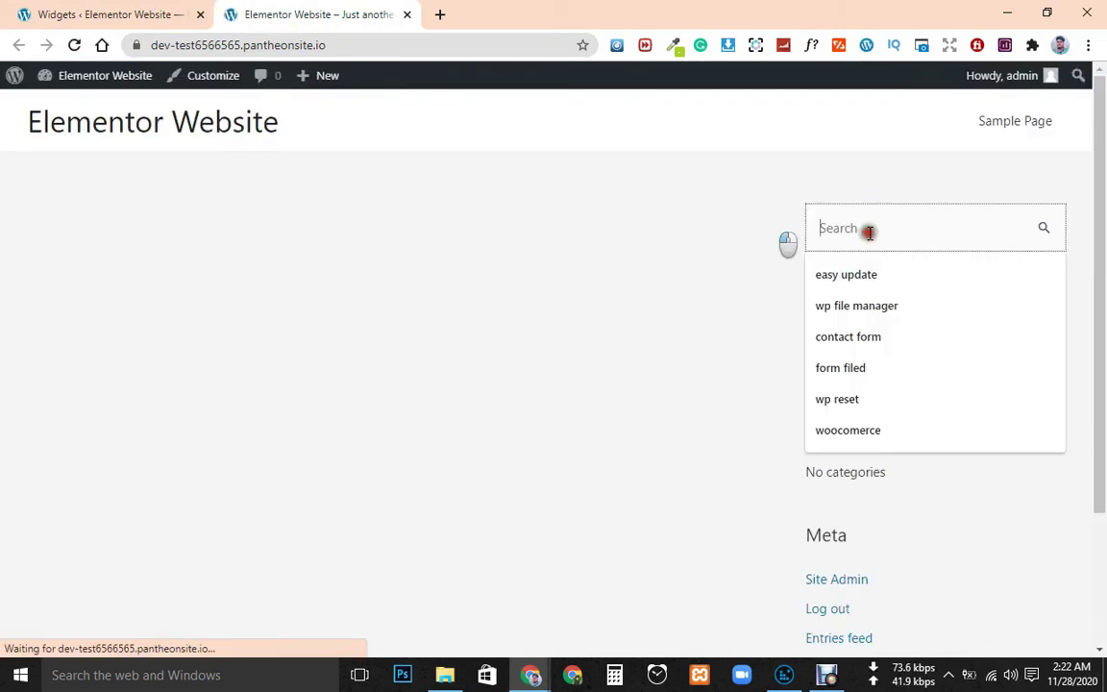
Return to the admin area and create a navigation menu named Main_Menu on the Menus page
click(177, 11)
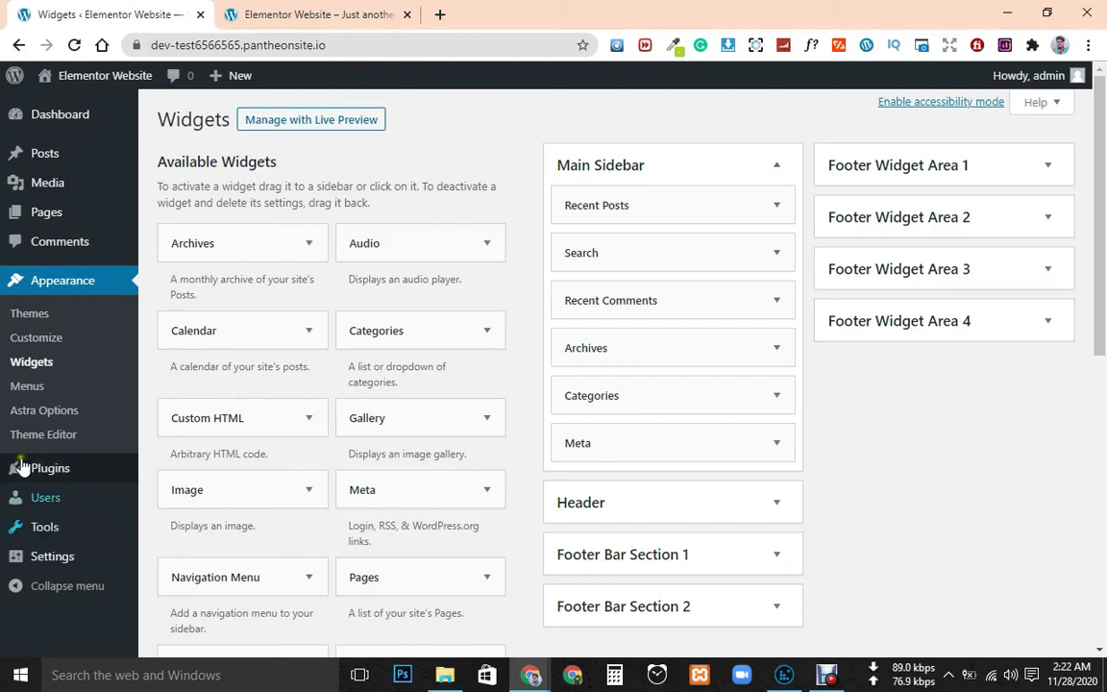
click(34, 388)
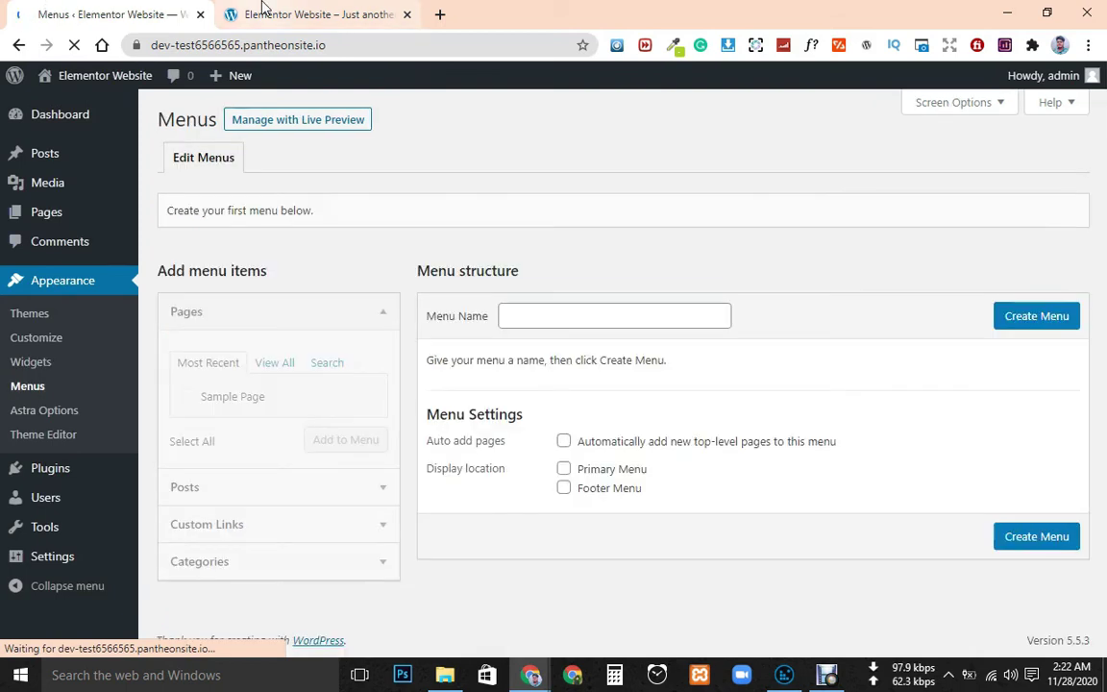
click(317, 14)
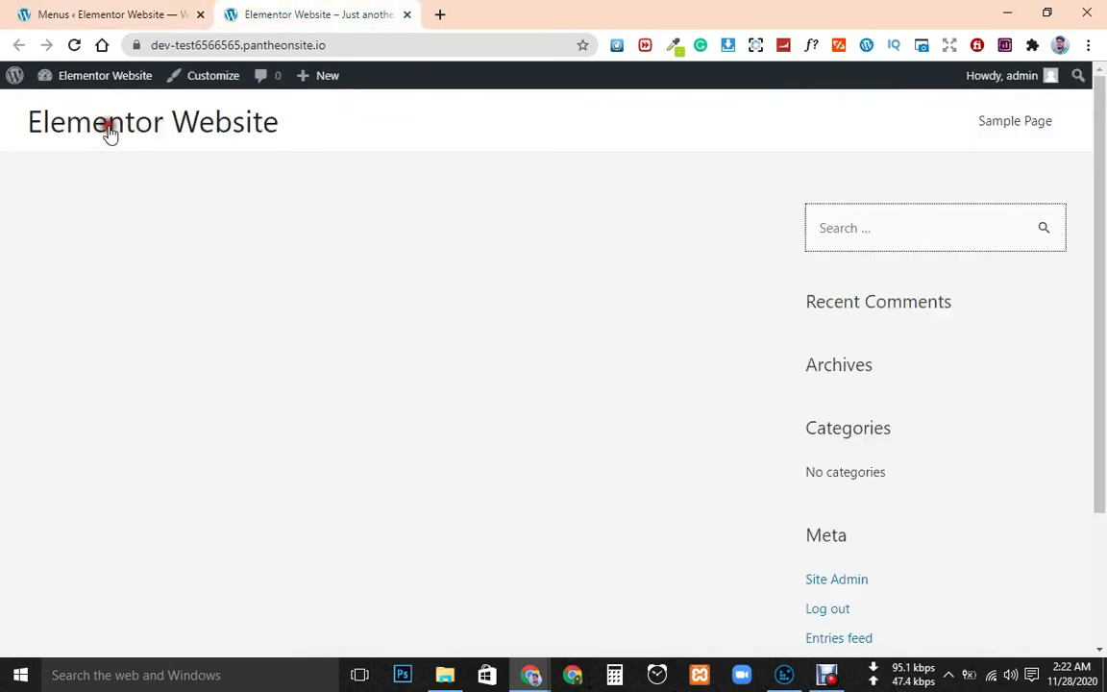
click(163, 14)
click(522, 323)
click(571, 365)
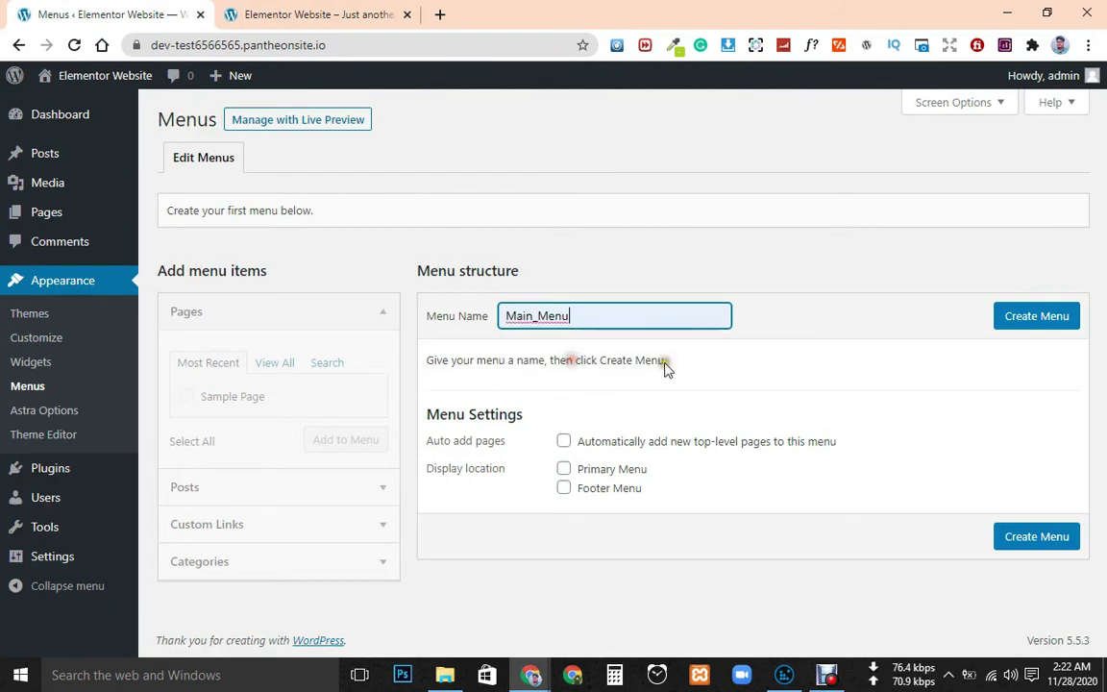
click(1055, 323)
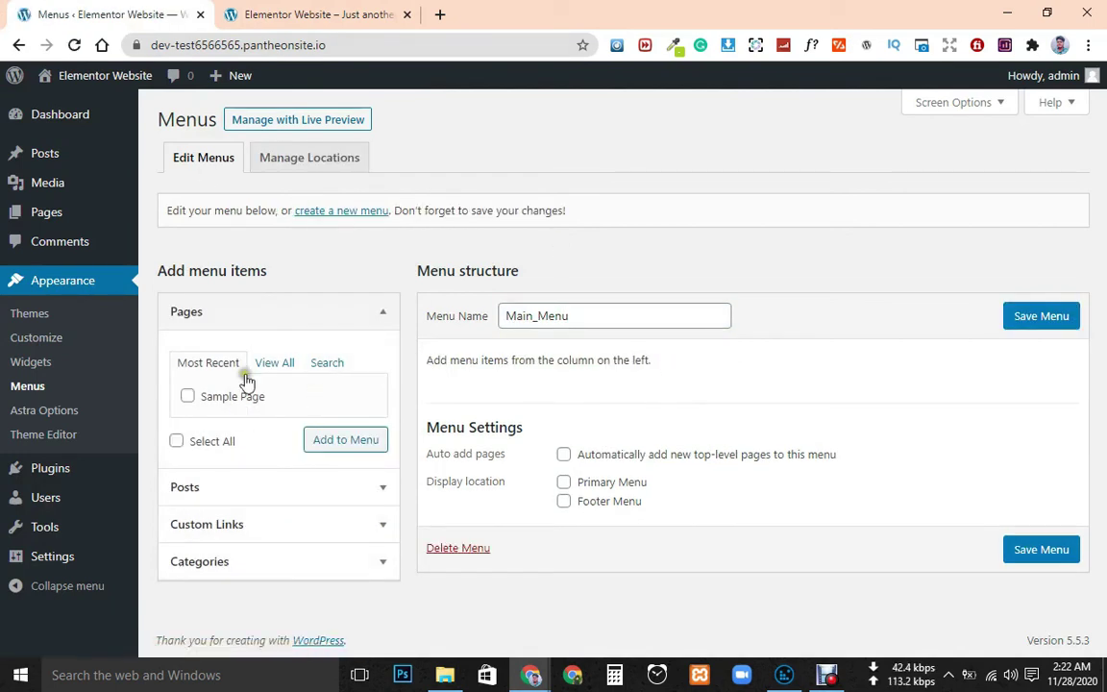
Add the Home and Sample Page items from the full page list to Main_Menu
click(279, 365)
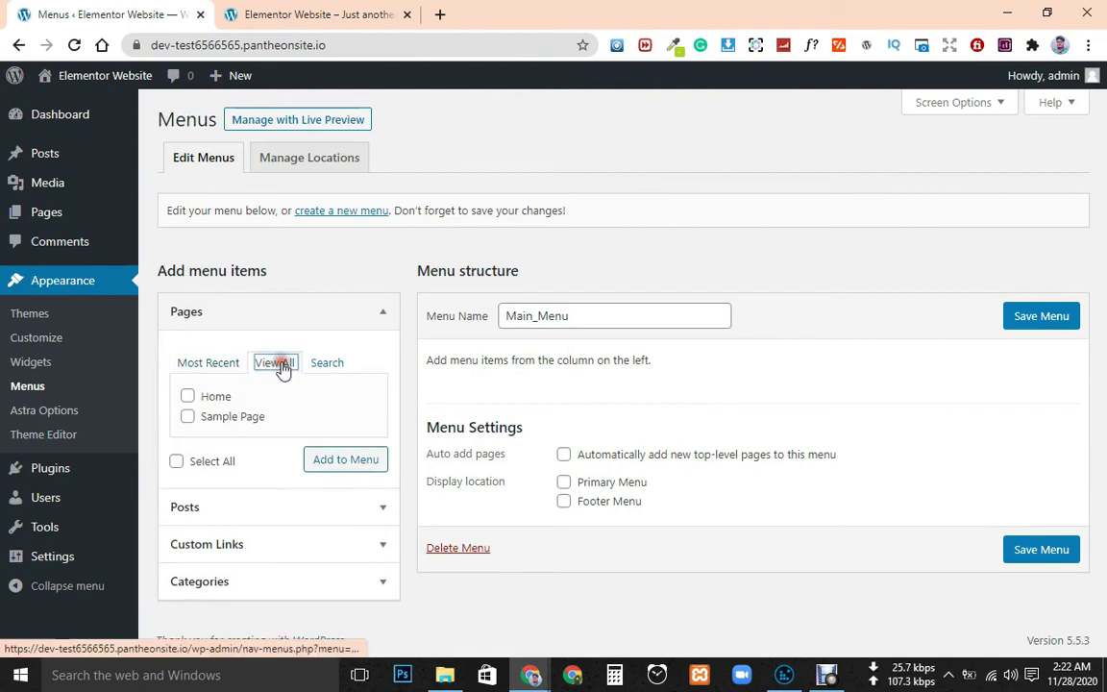
click(186, 397)
click(187, 416)
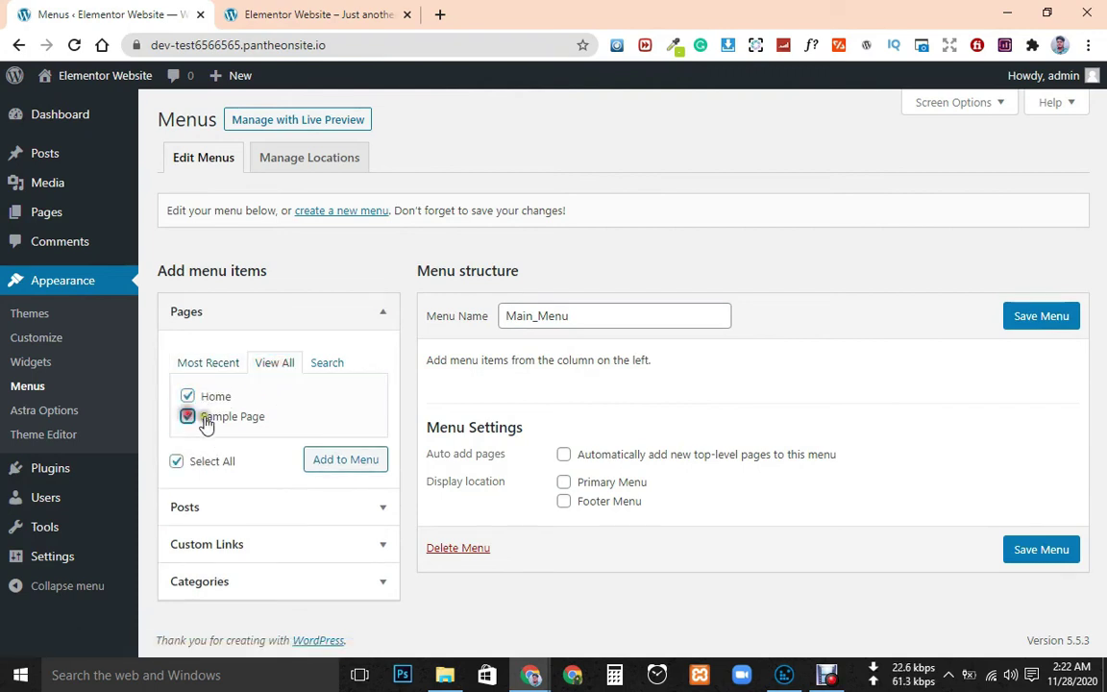
click(354, 462)
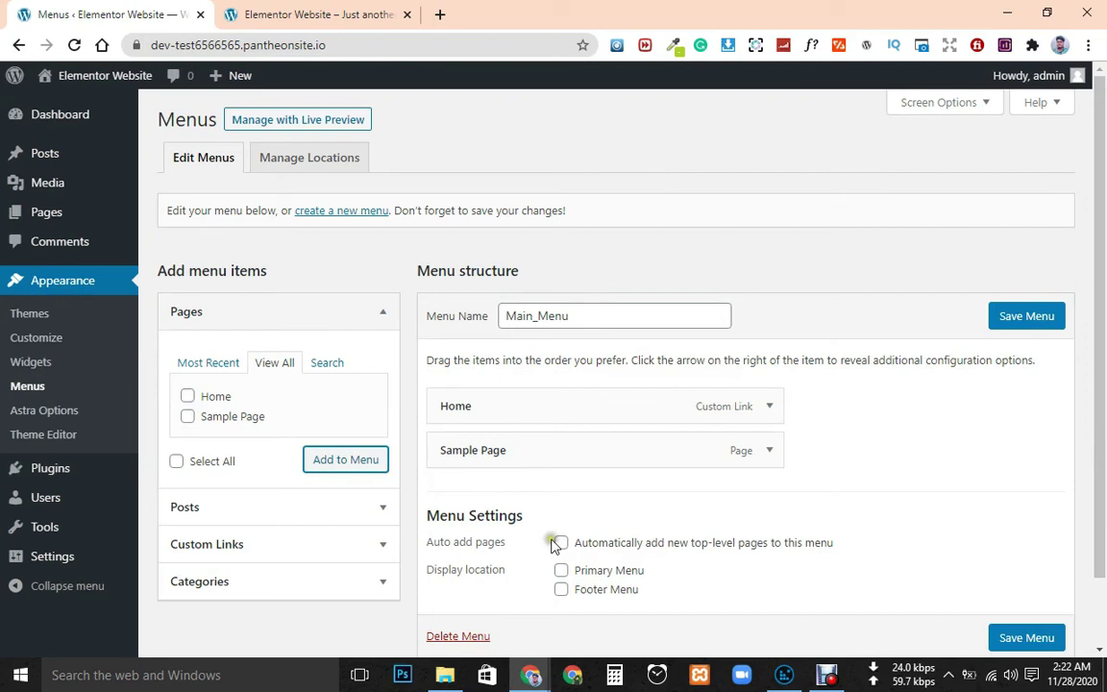
Assign Main_Menu to the Primary Menu display location and save the menu
scroll(543, 567, down, 1)
mouse_move(502, 497)
mouse_down()
mouse_move(470, 497)
mouse_move(502, 492)
mouse_up()
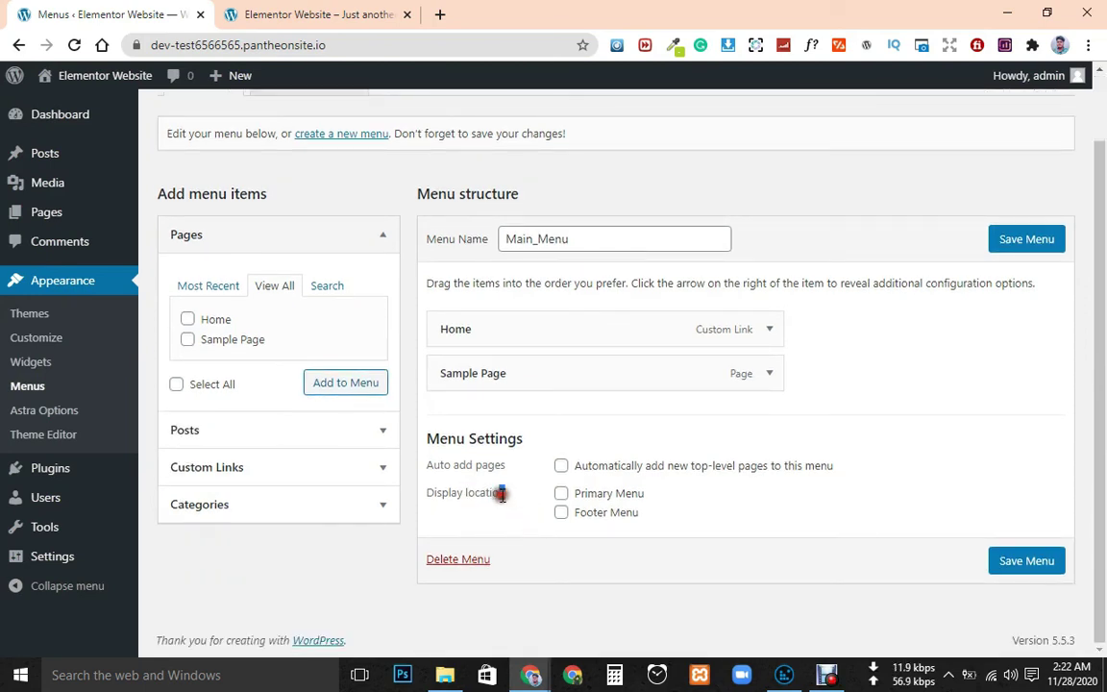
click(562, 496)
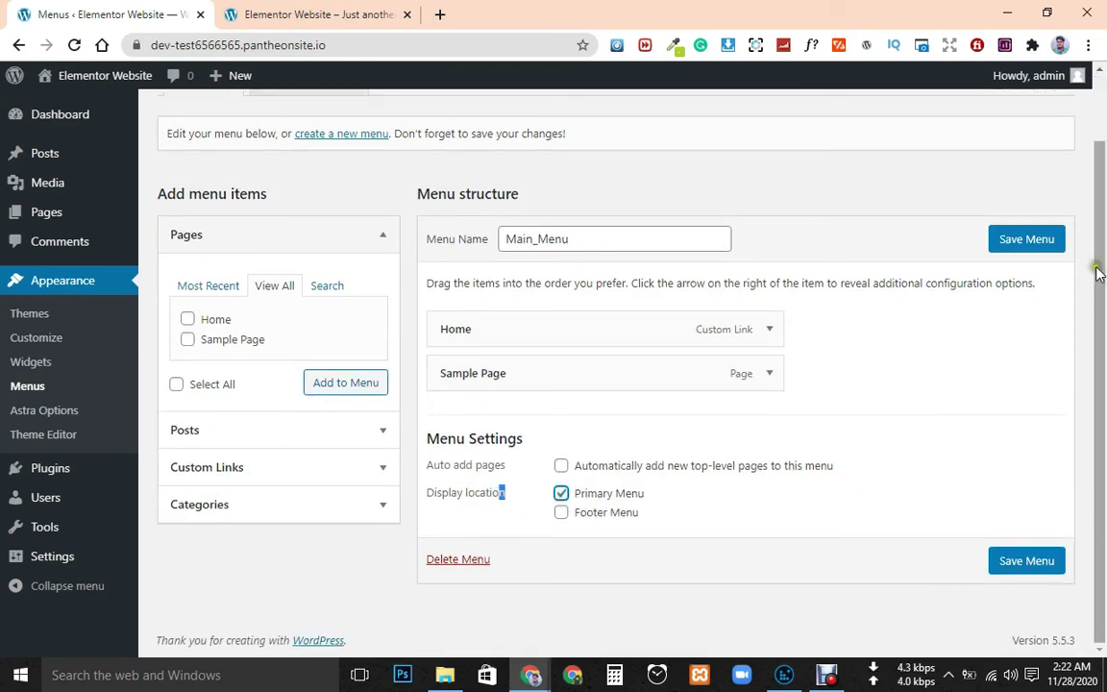
click(1045, 246)
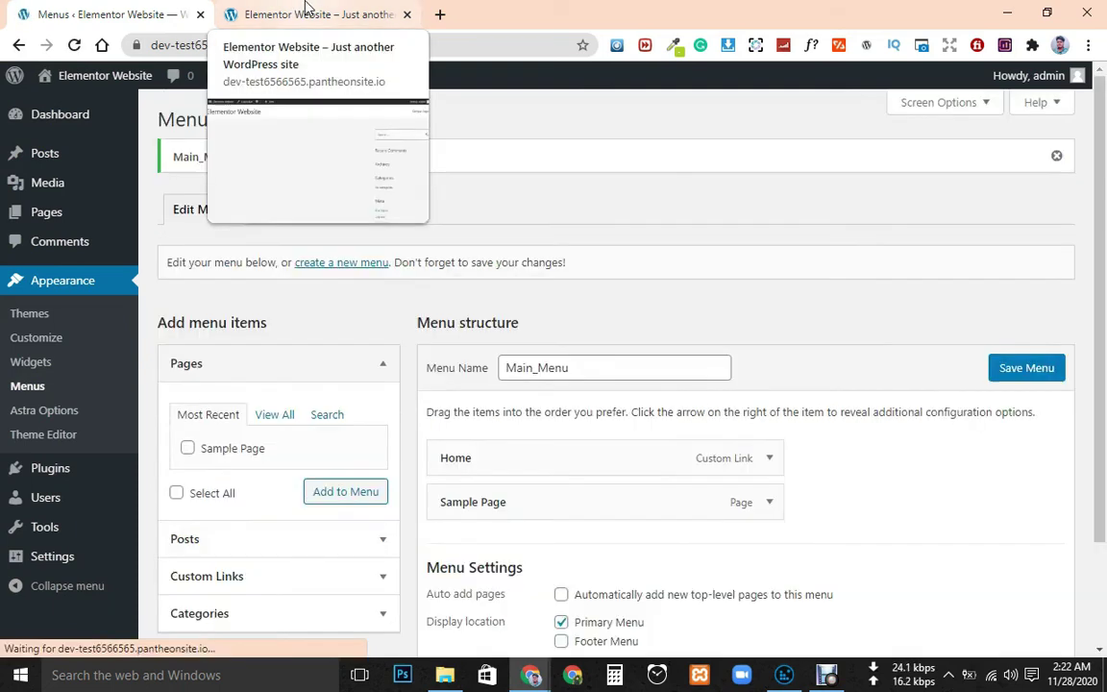
Reload the live site to check its header navigation, and return to the admin Menus page
click(306, 13)
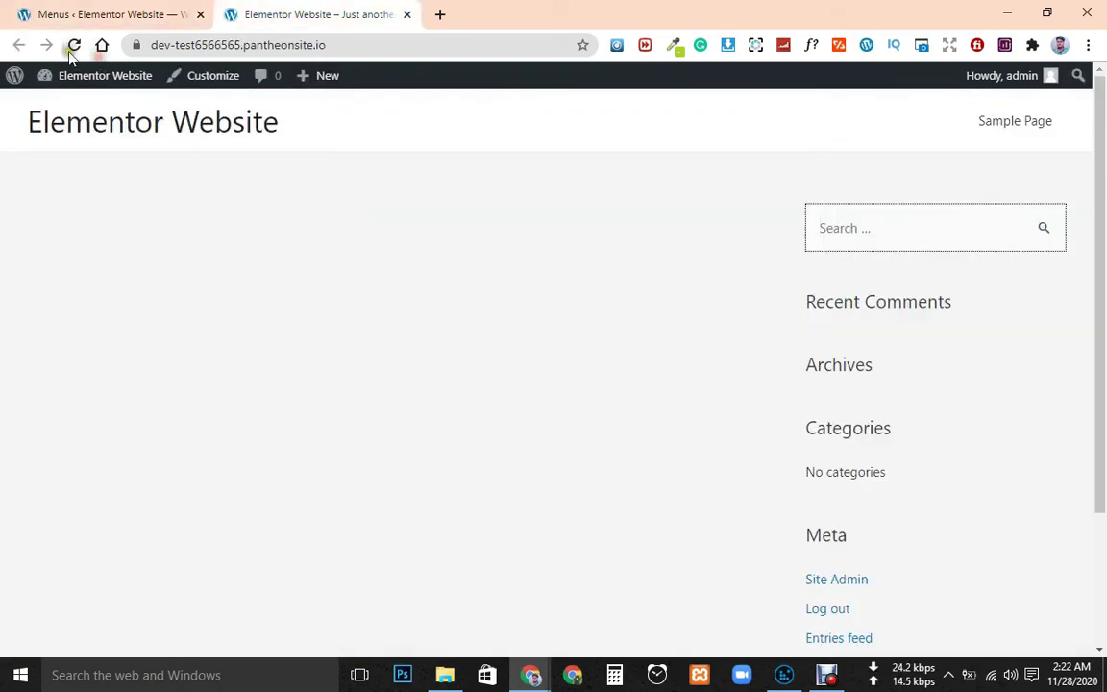
click(74, 45)
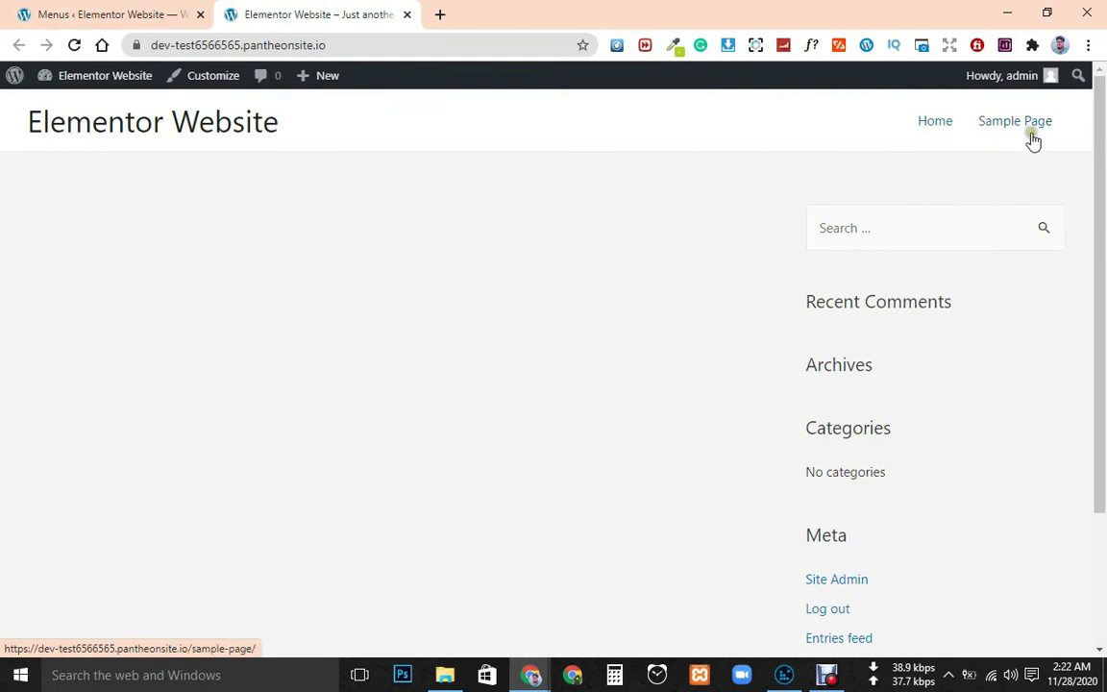
click(141, 10)
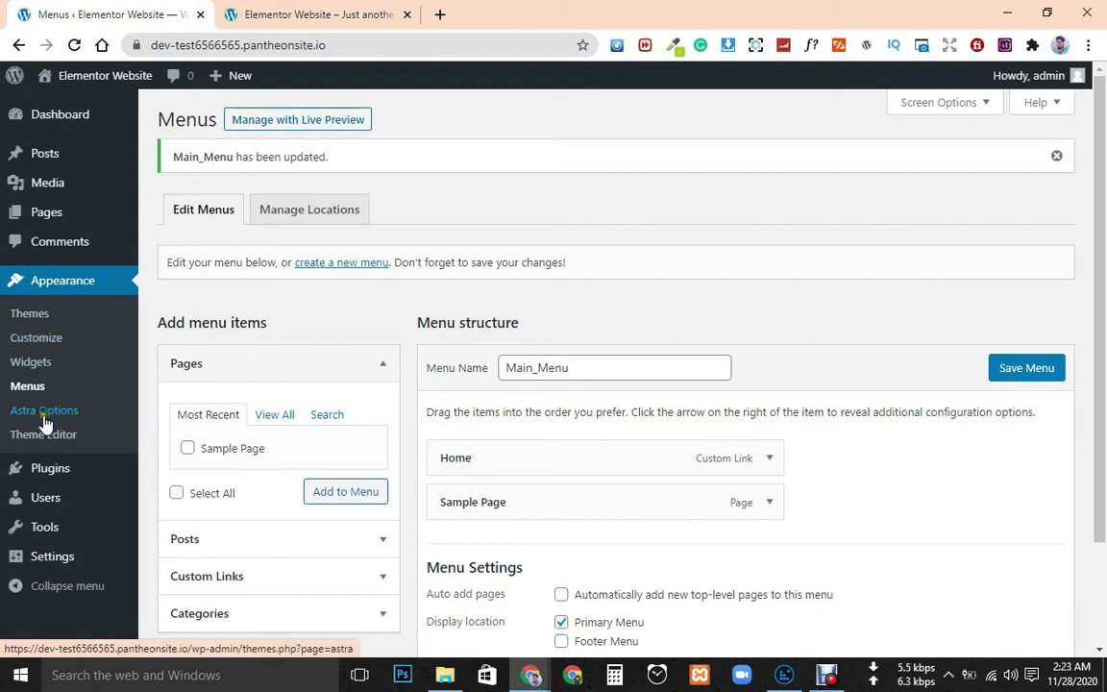
Open the list of installed plugins
scroll(88, 423, down, 2)
mouse_move(60, 481)
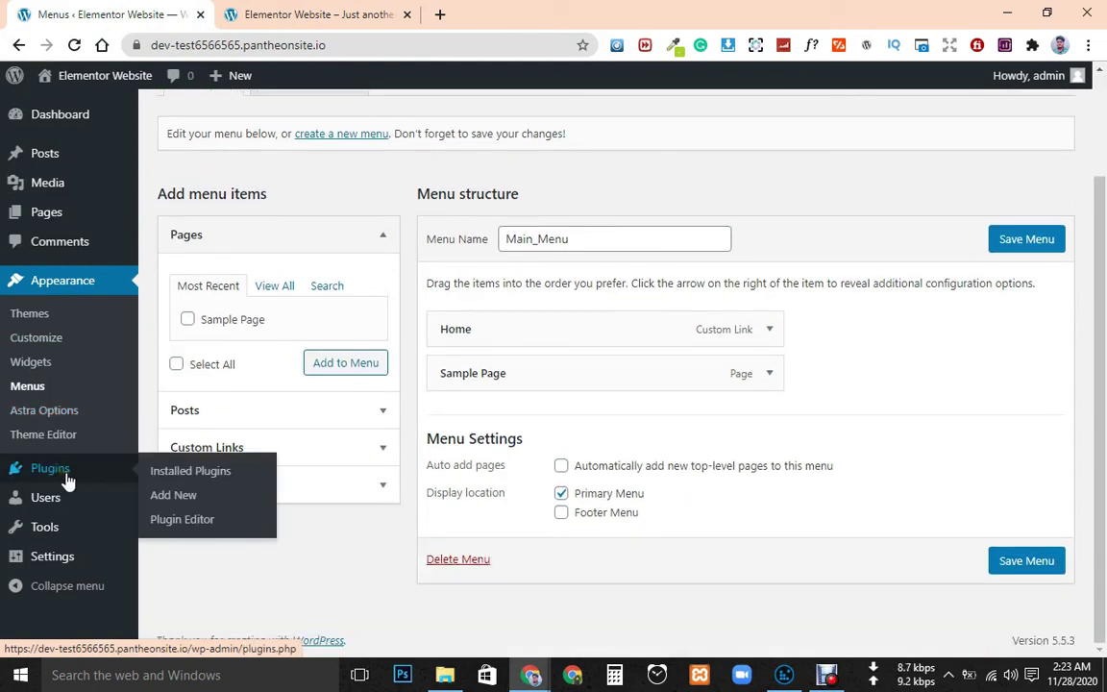
click(67, 480)
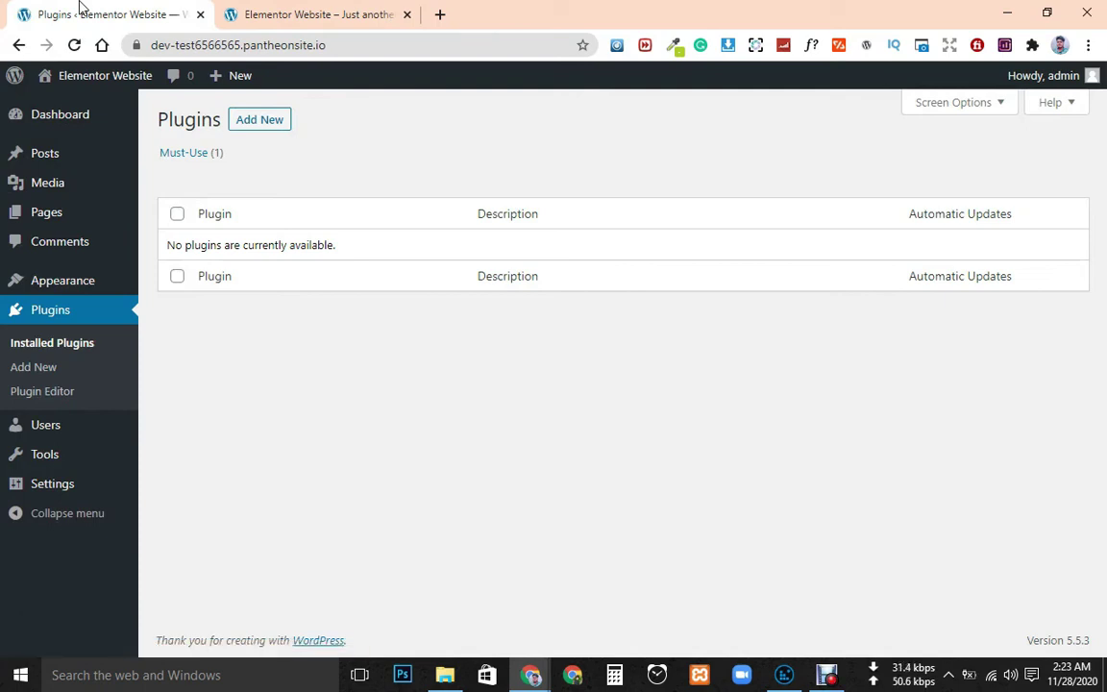
Install and activate the Classic Editor plugin from the featured plugins
click(255, 116)
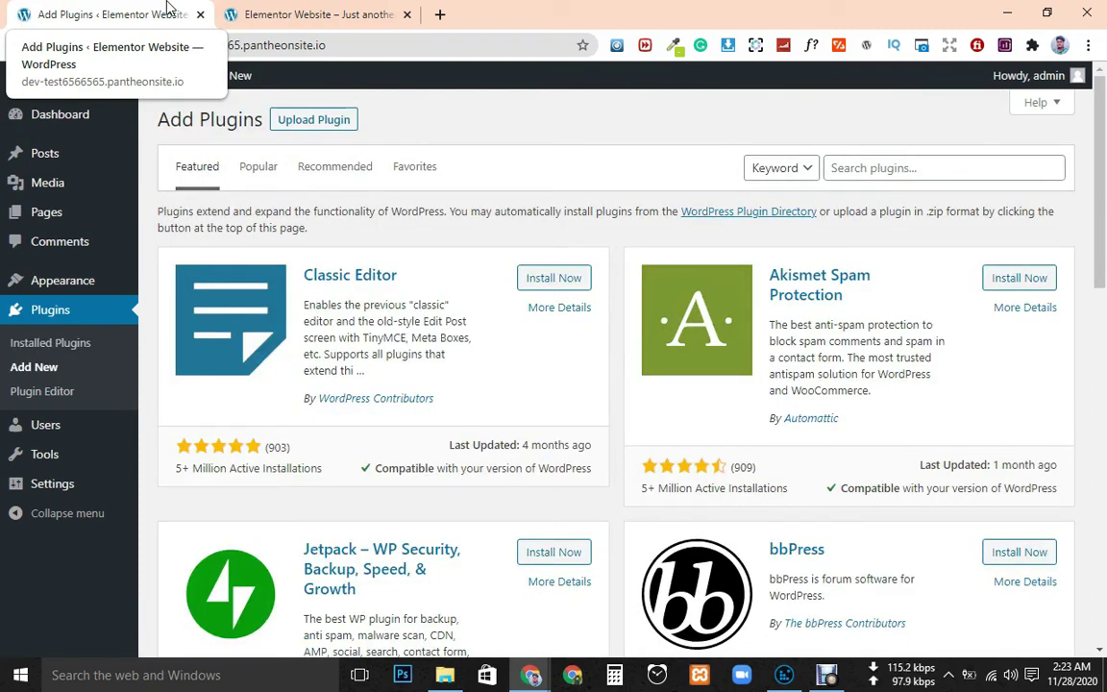
click(876, 160)
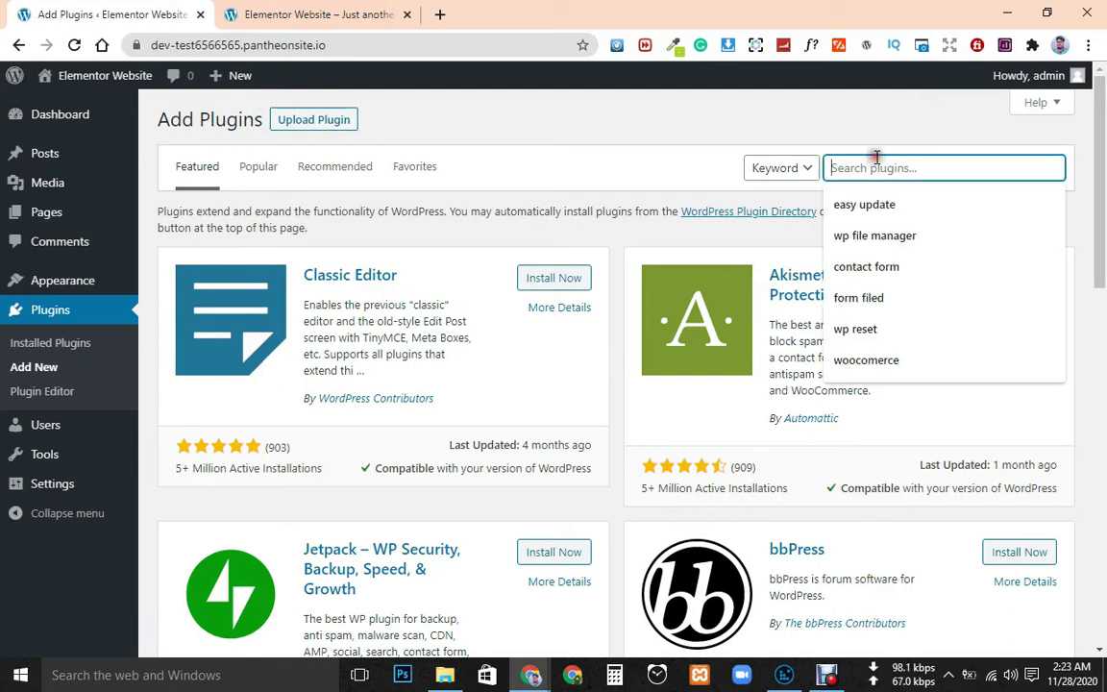
click(562, 279)
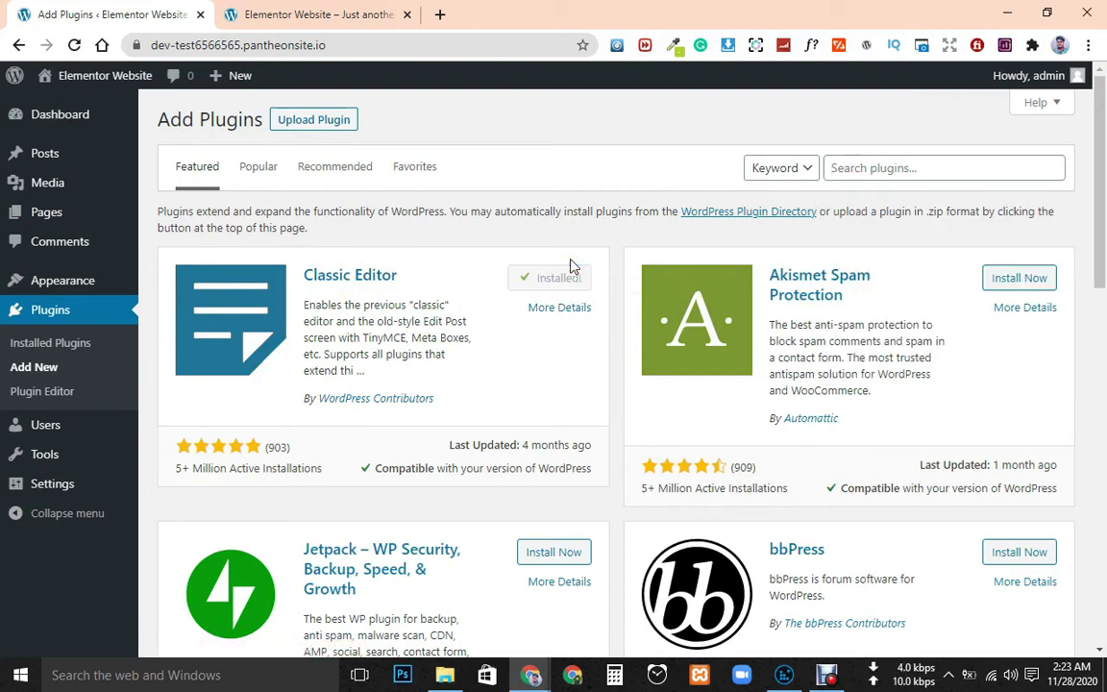
click(561, 278)
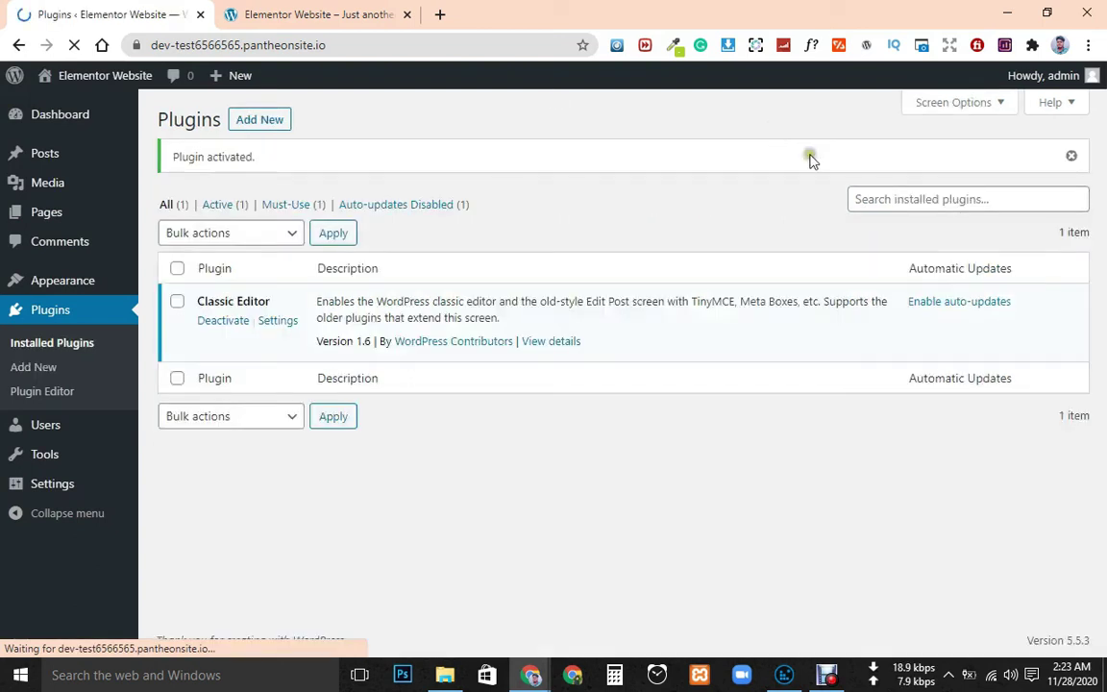
Search the plugins available to add for "easy update" and browse the results
click(259, 121)
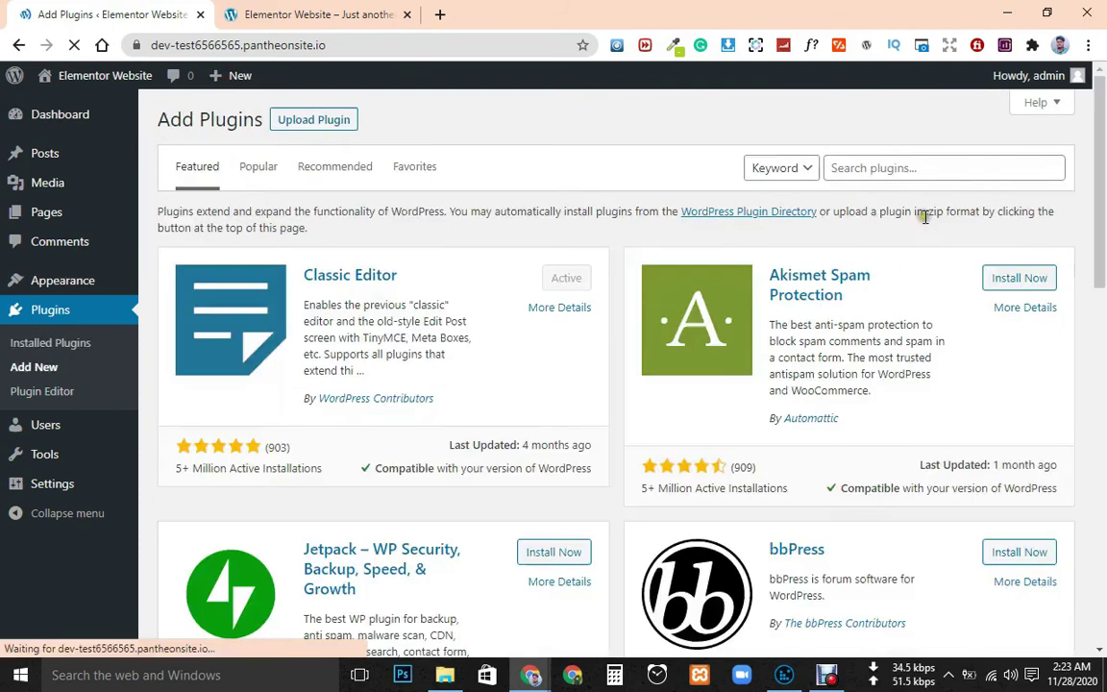
click(895, 169)
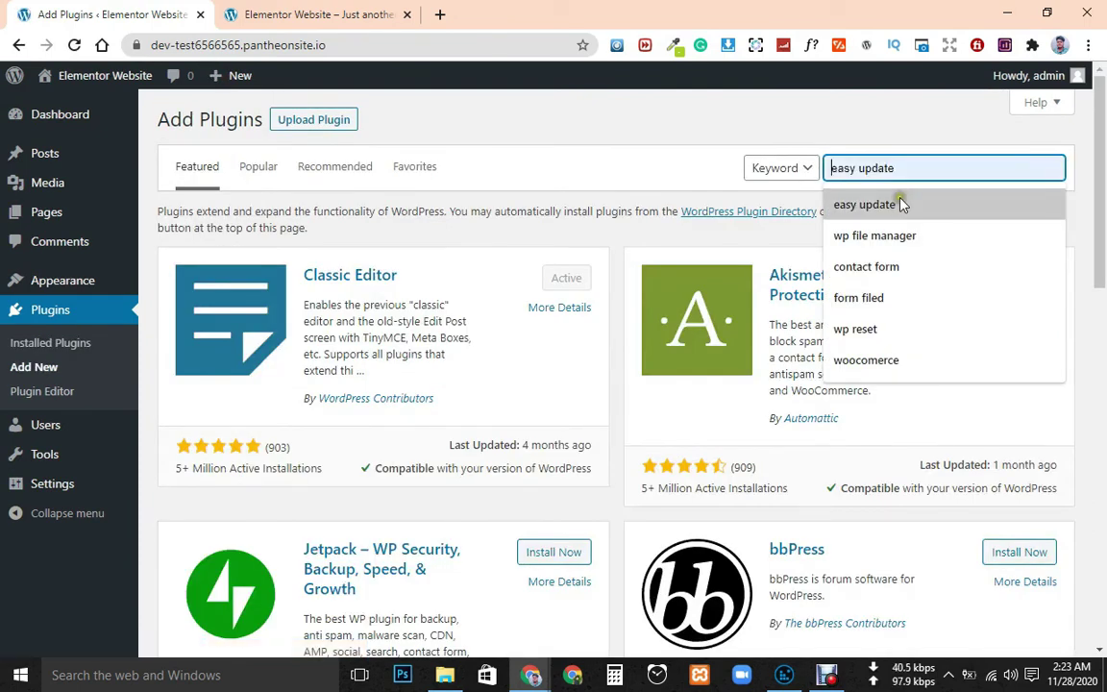
click(900, 202)
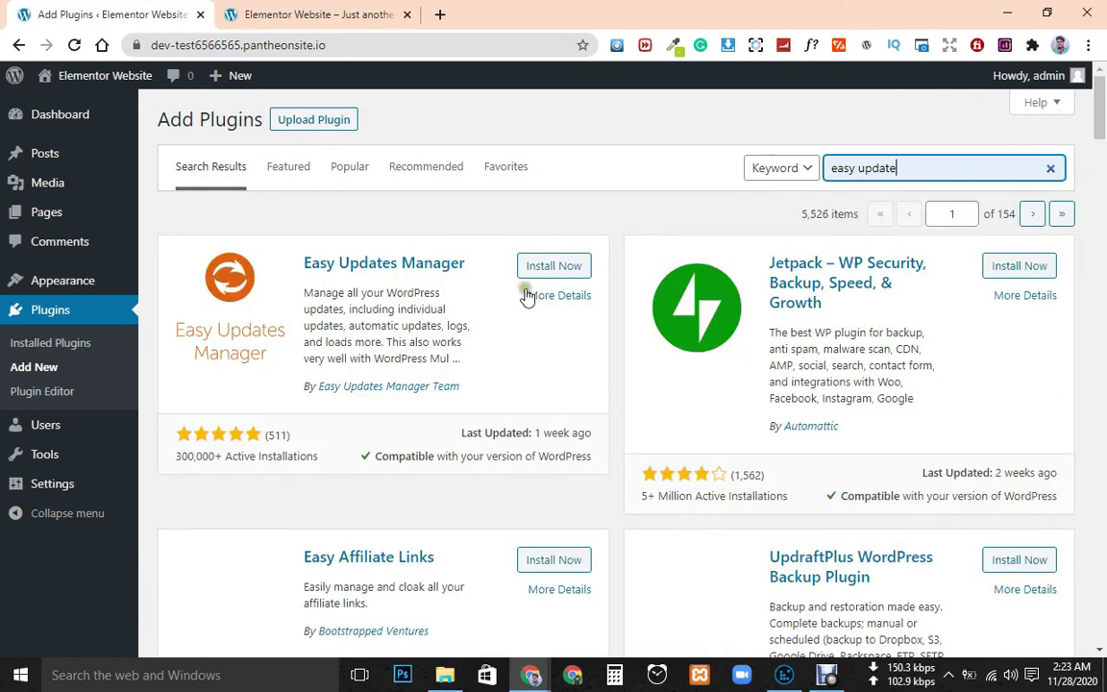
scroll(721, 354, down, 3)
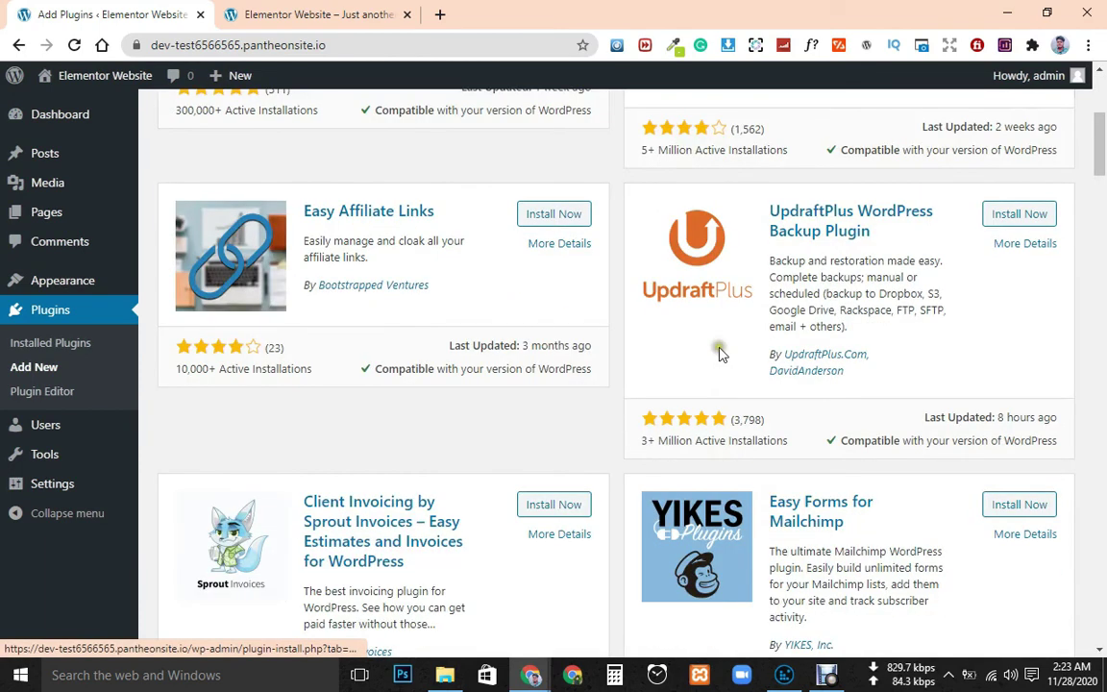
scroll(692, 297, down, 4)
scroll(538, 299, down, 9)
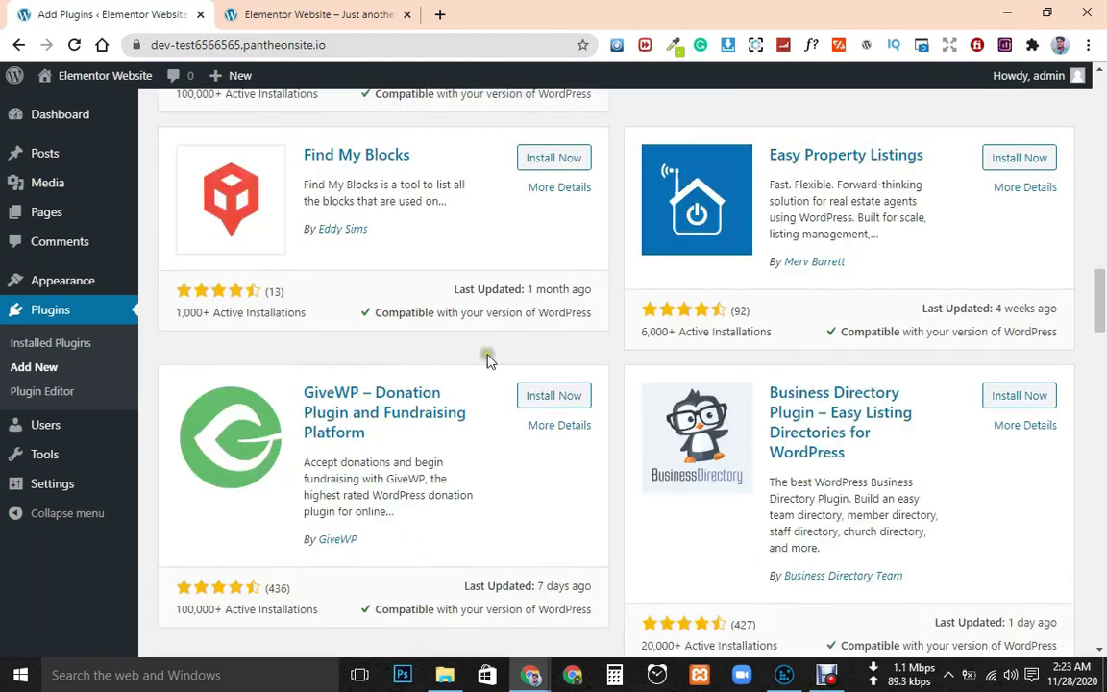
scroll(893, 250, down, 10)
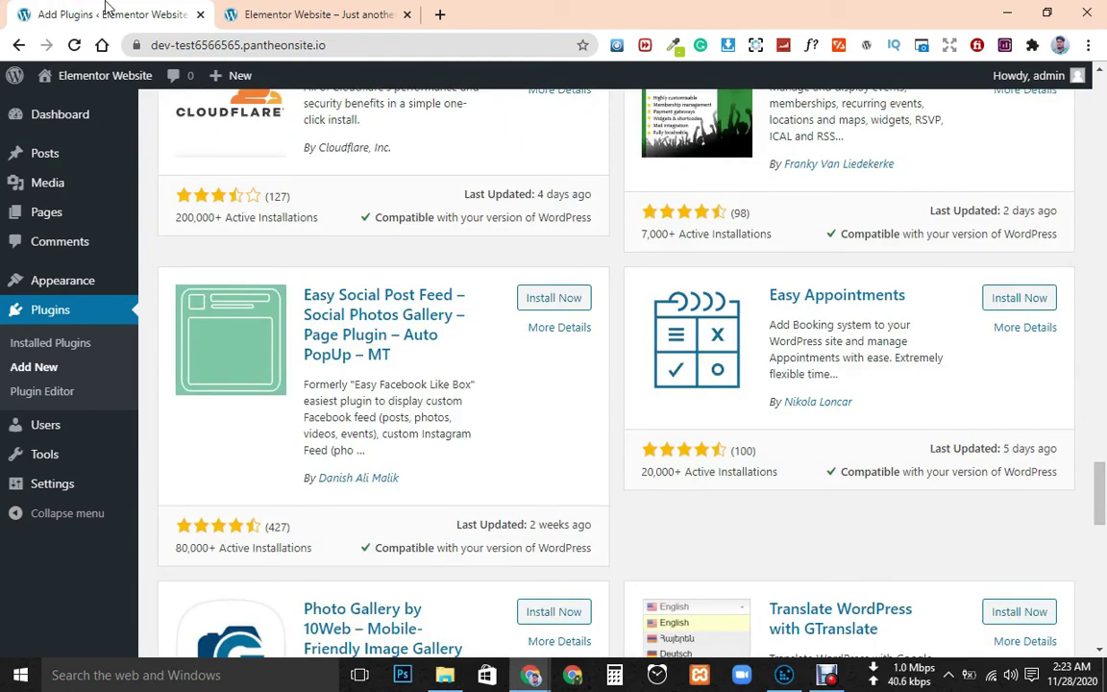
Open the Plugin Editor, read the warning about direct plugin edits and acknowledge it
click(72, 398)
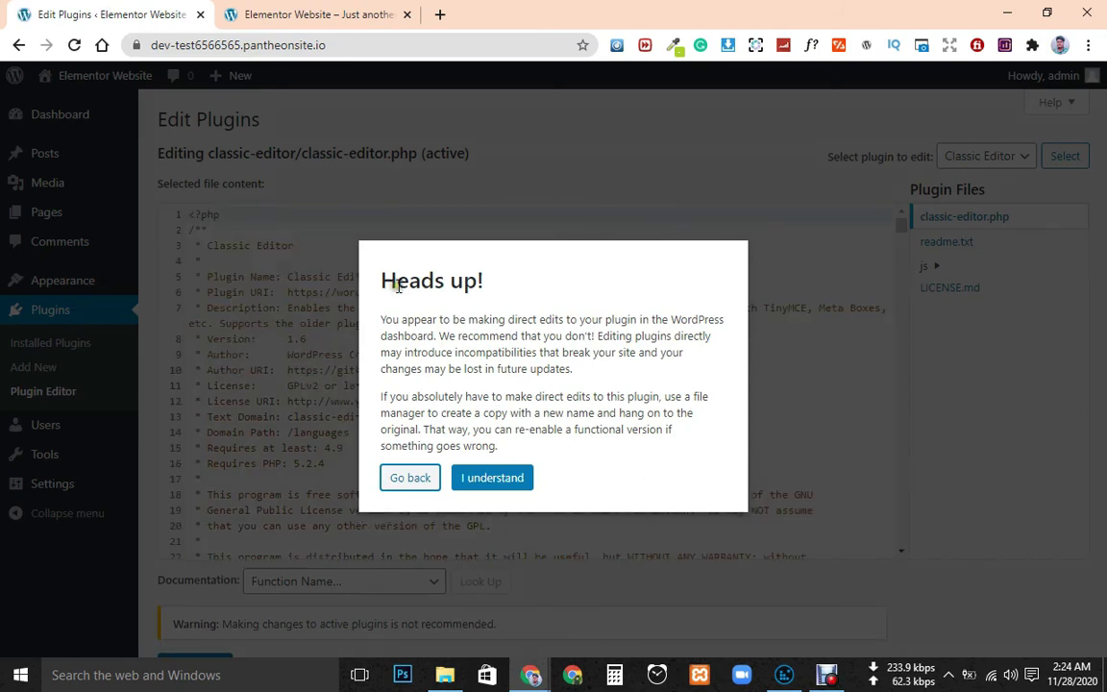
drag(397, 286, 514, 299)
click(485, 402)
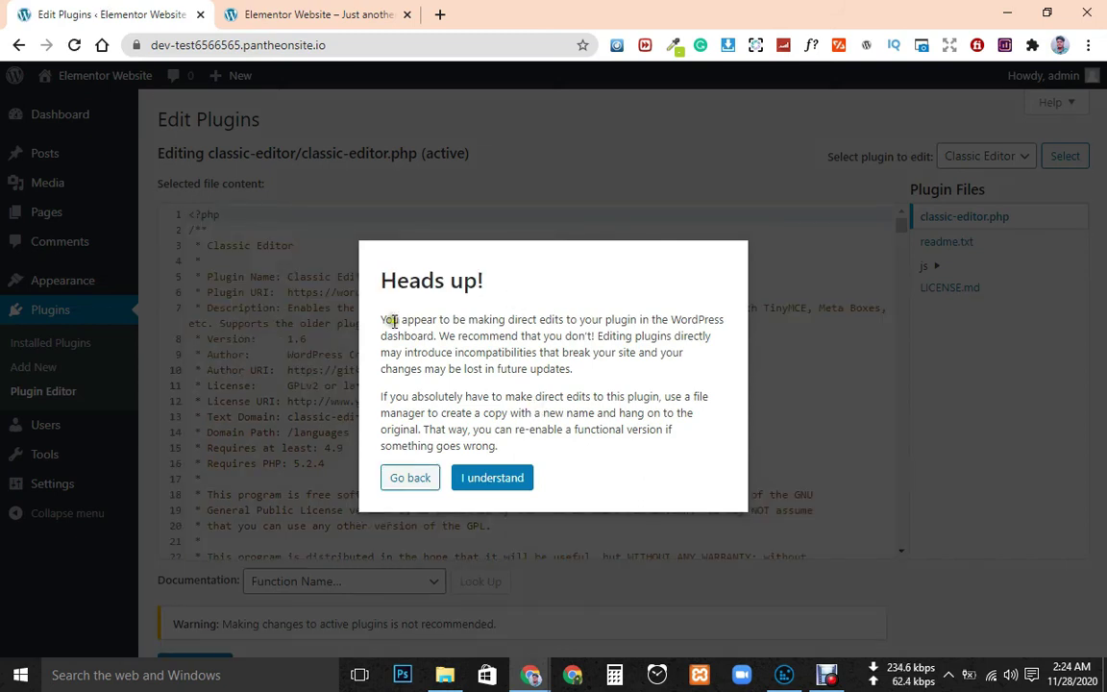
drag(393, 321, 701, 335)
click(650, 342)
drag(391, 320, 677, 338)
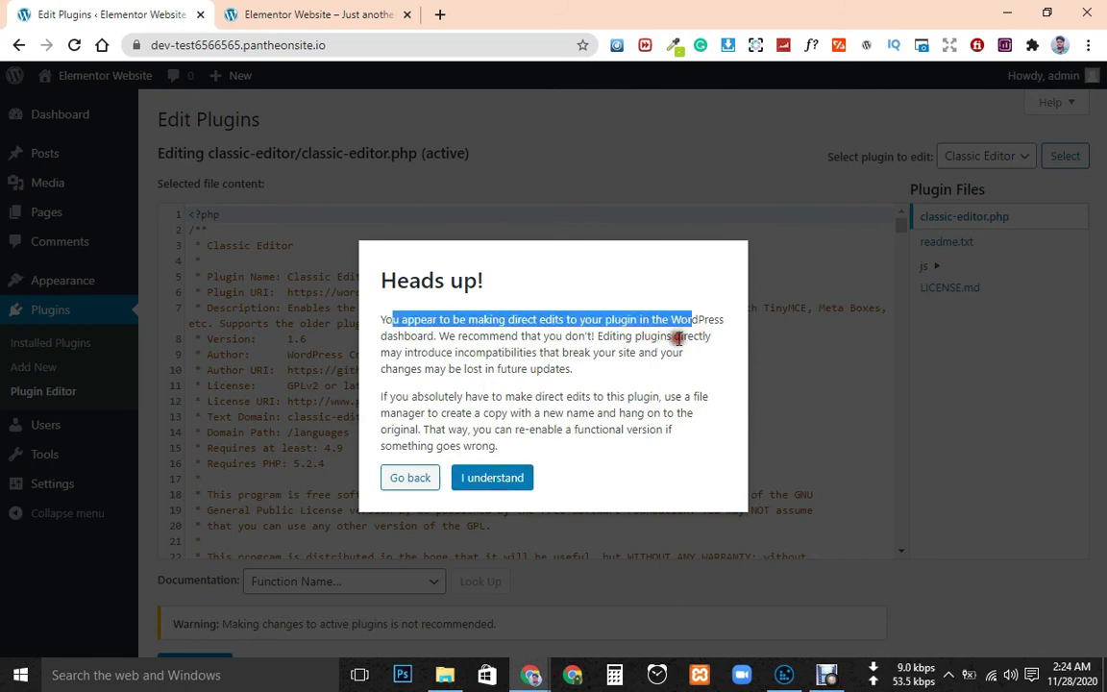
click(487, 479)
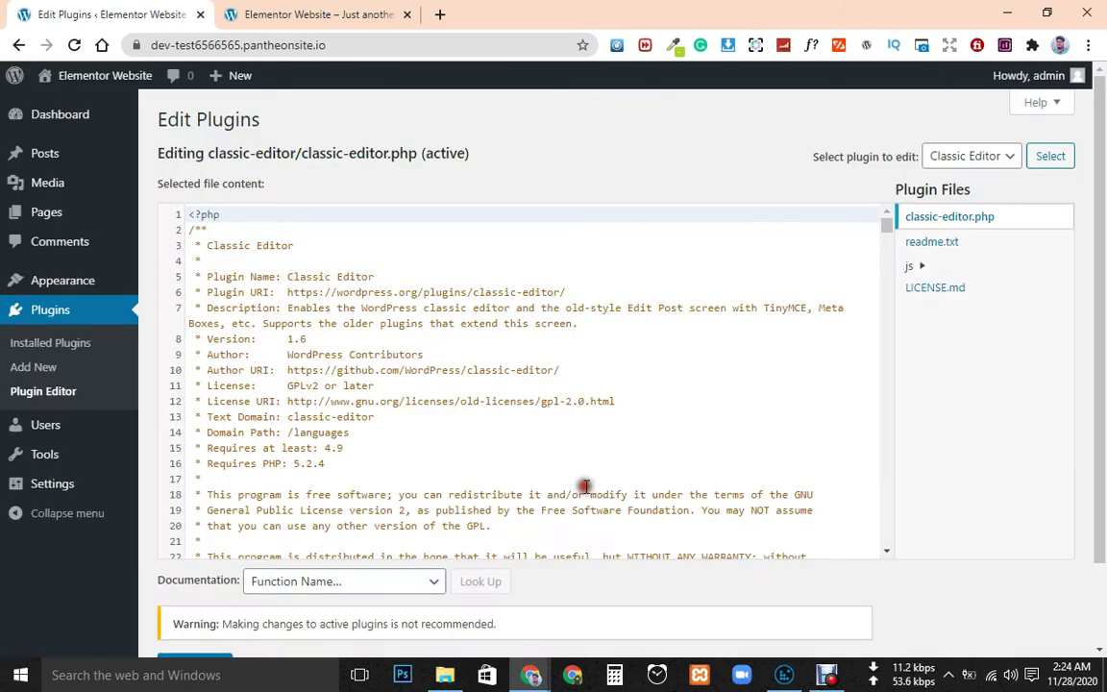
Examine the code of the Classic Editor plugin's classic-editor.php file without changing it
click(310, 277)
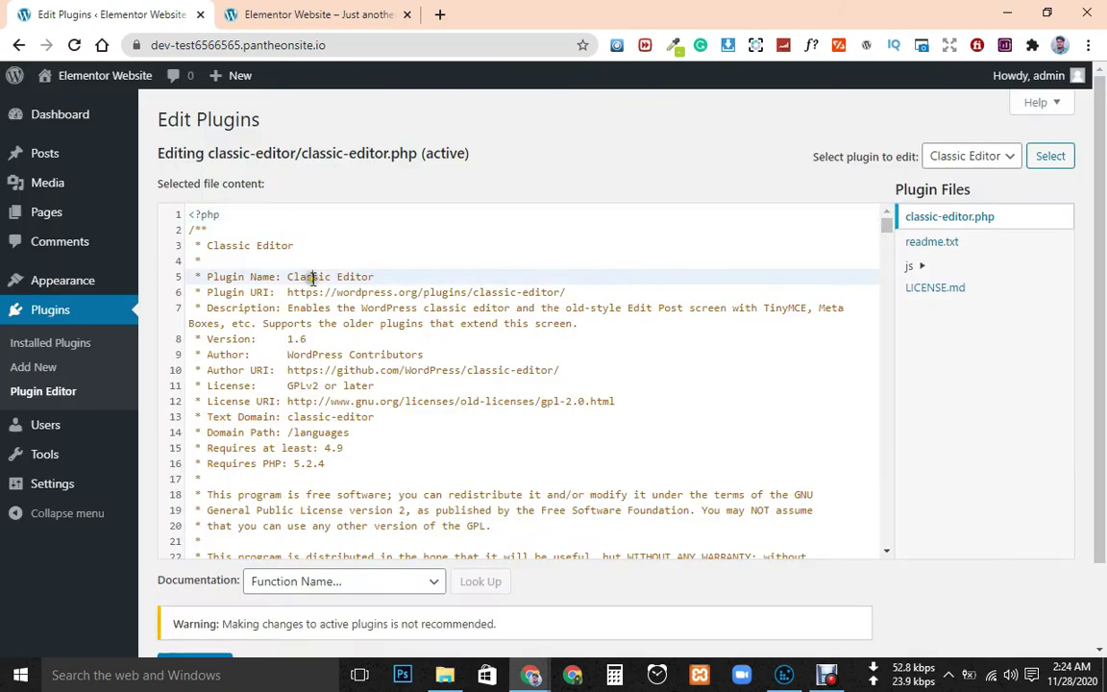
click(433, 277)
click(365, 293)
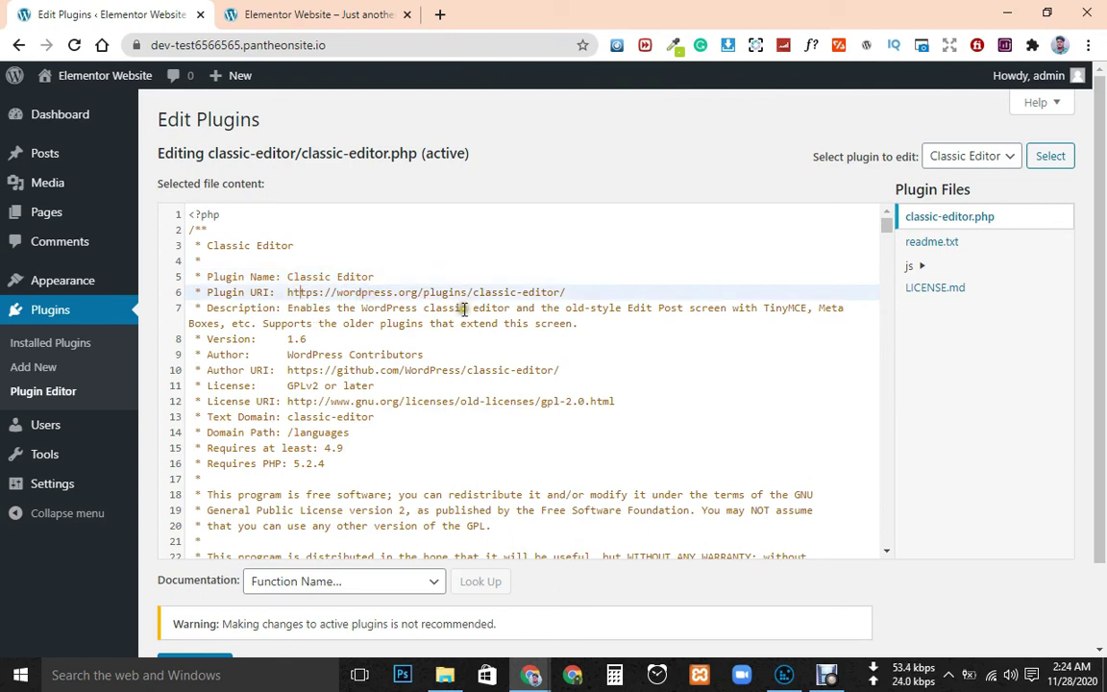
scroll(371, 316, down, 5)
scroll(633, 342, down, 4)
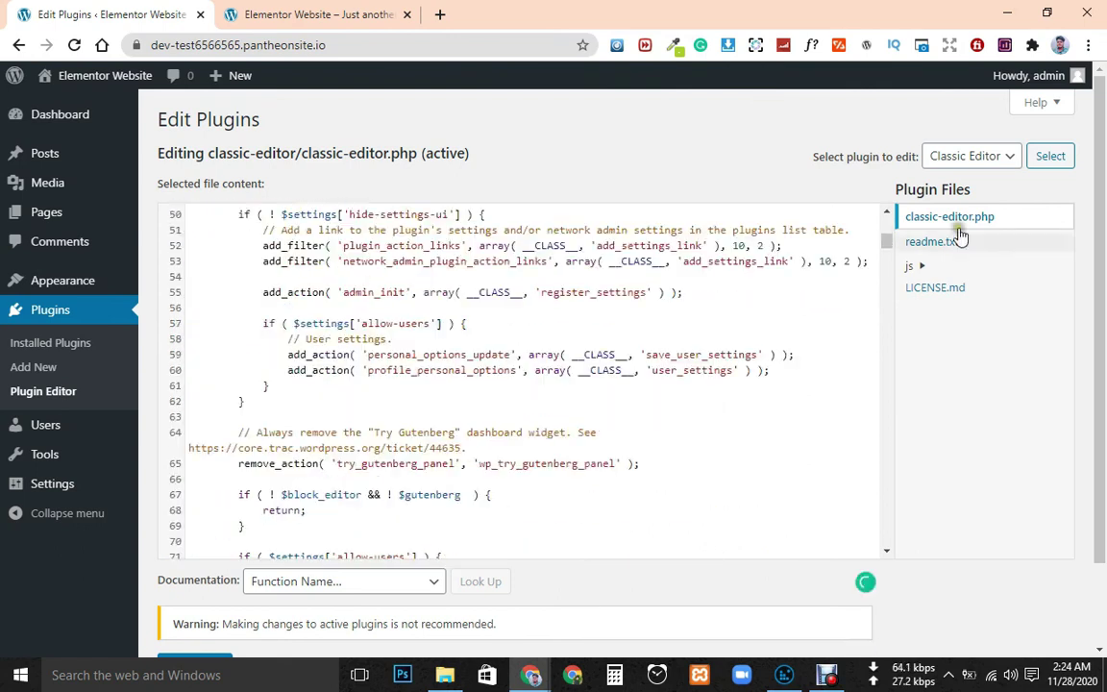
Open the list of all site users
mouse_move(61, 437)
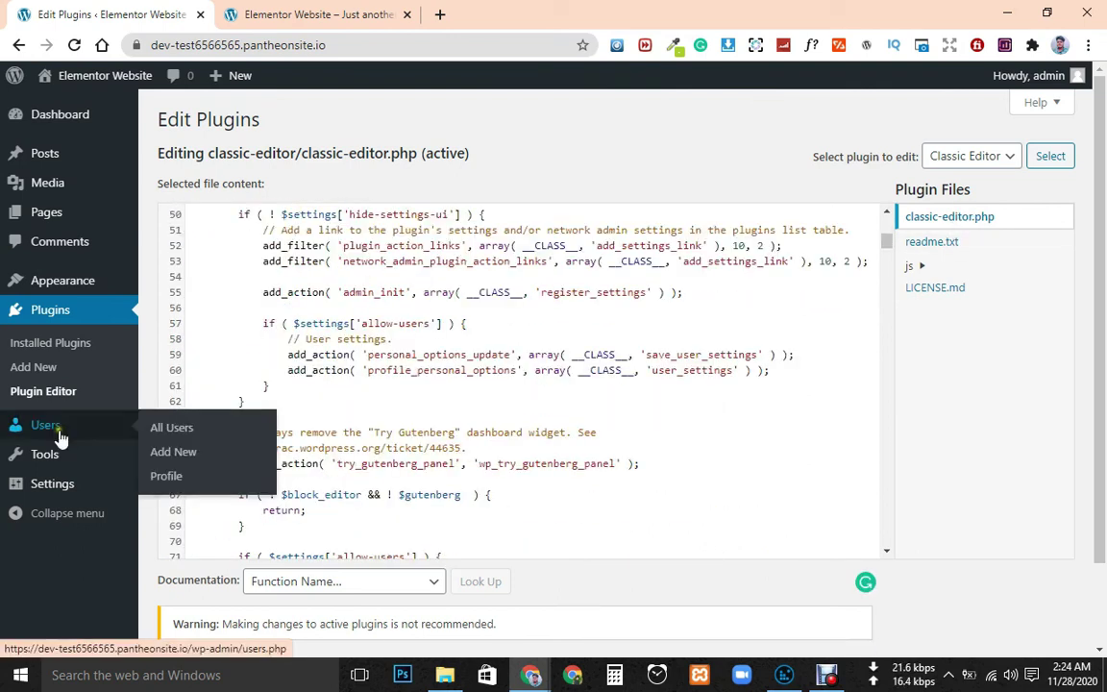
click(181, 434)
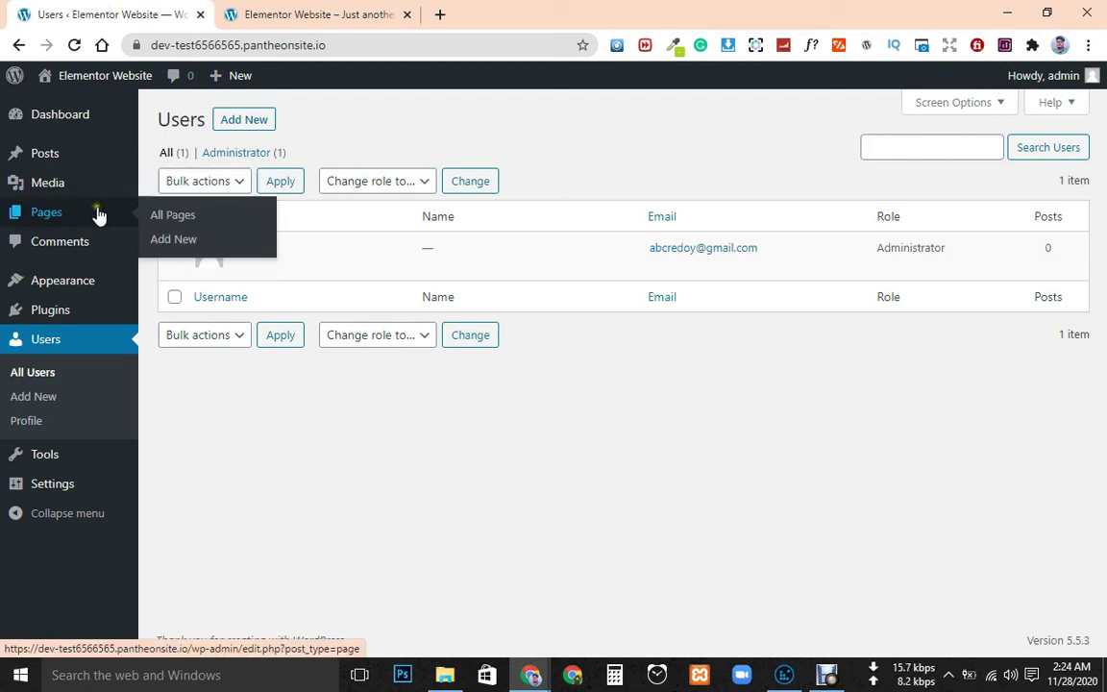
Open the form for adding a new user and set the role to Editor
mouse_move(82, 314)
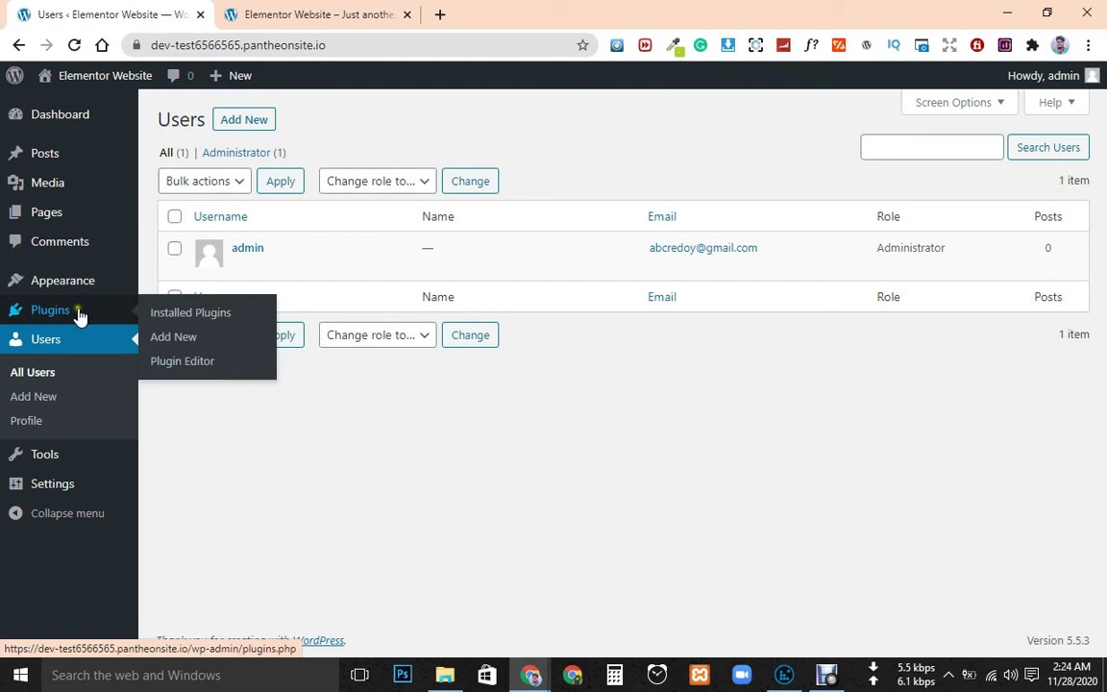
click(246, 127)
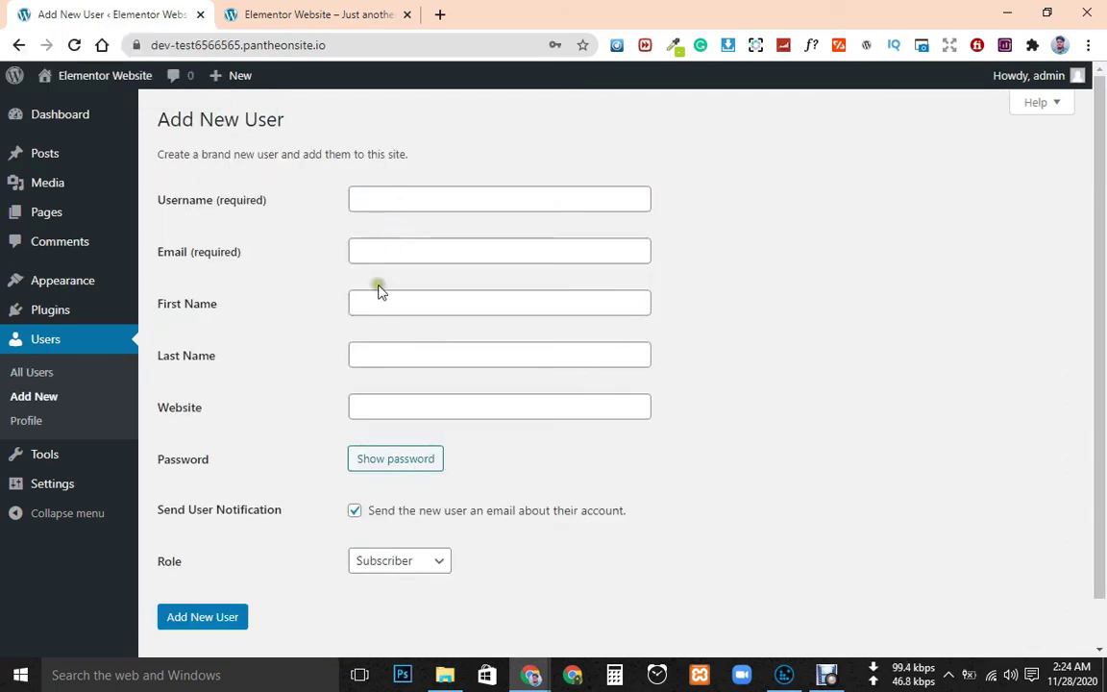
scroll(388, 373, down, 1)
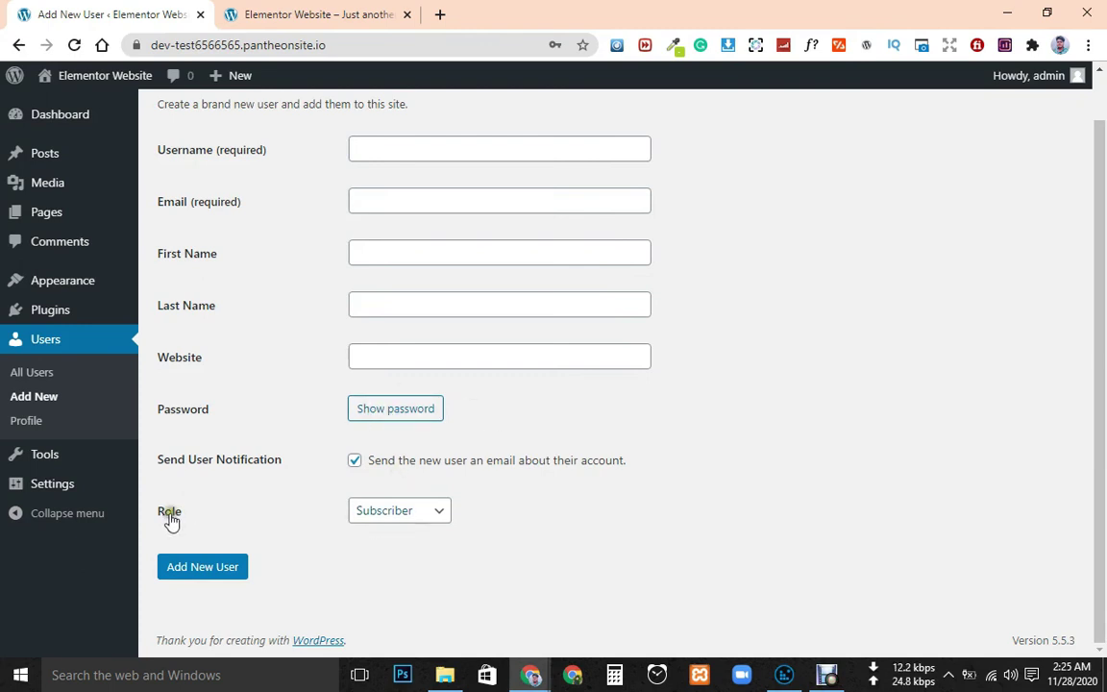
click(390, 523)
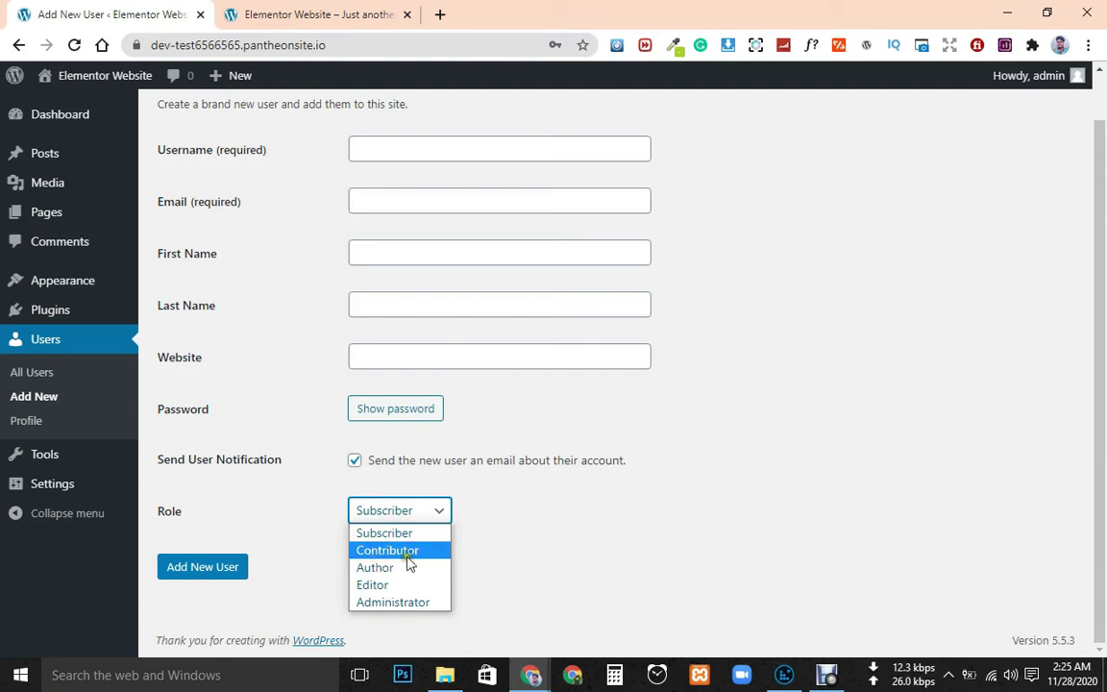
click(373, 585)
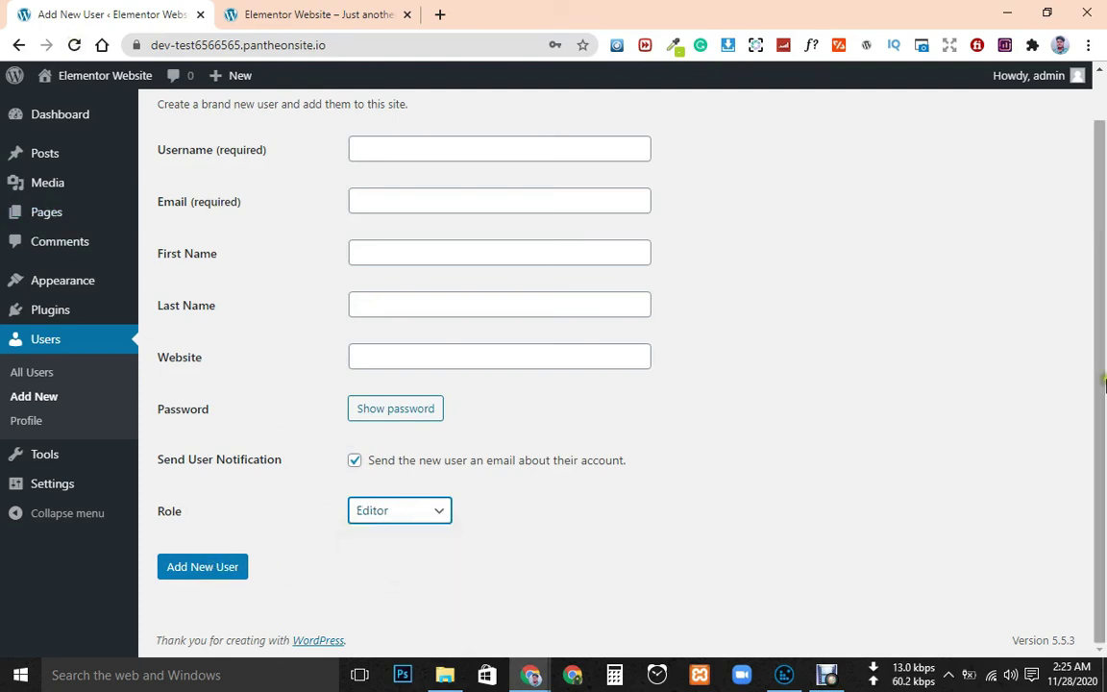
mouse_move(1034, 85)
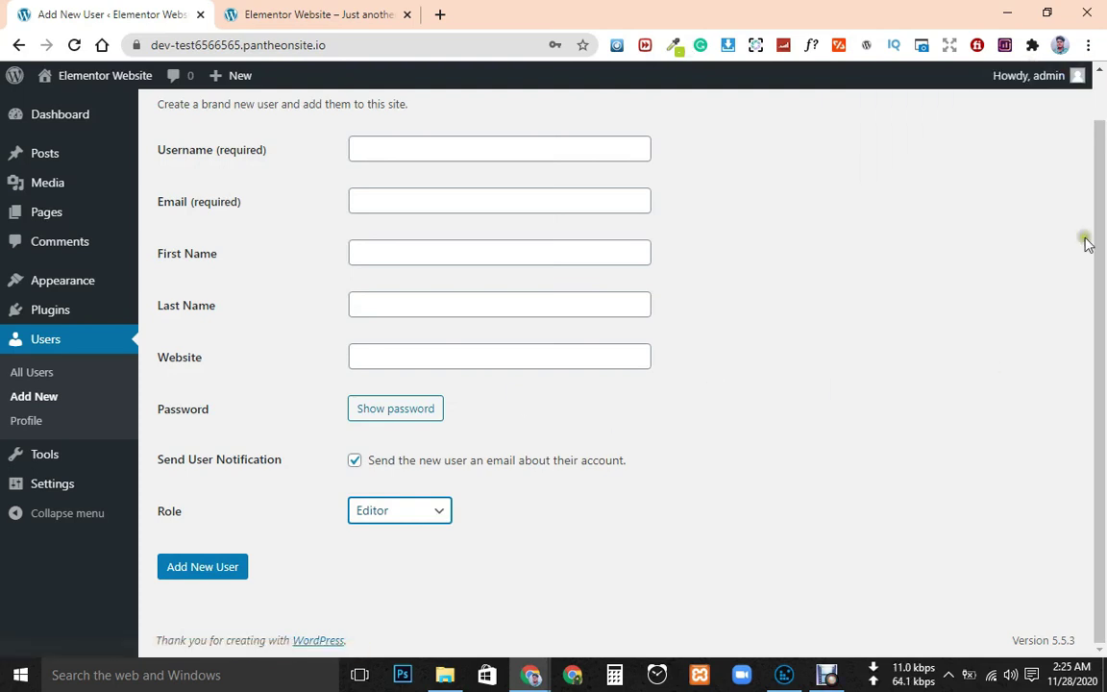
Open the list of available content importers and install the Blogger importer
mouse_move(60, 466)
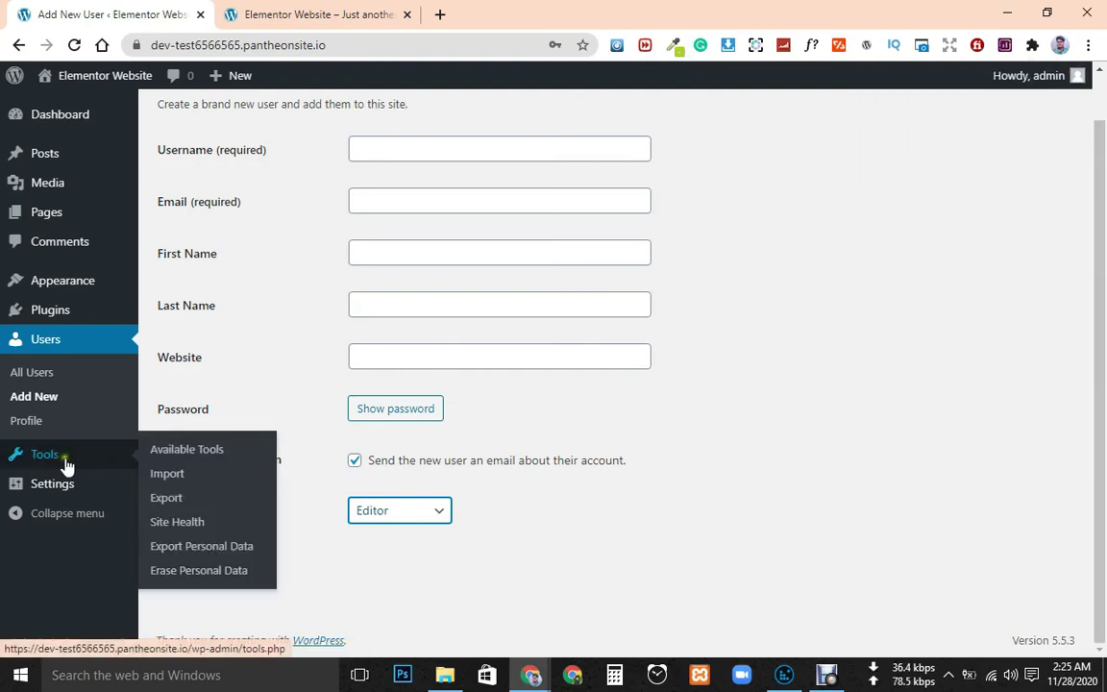
click(80, 469)
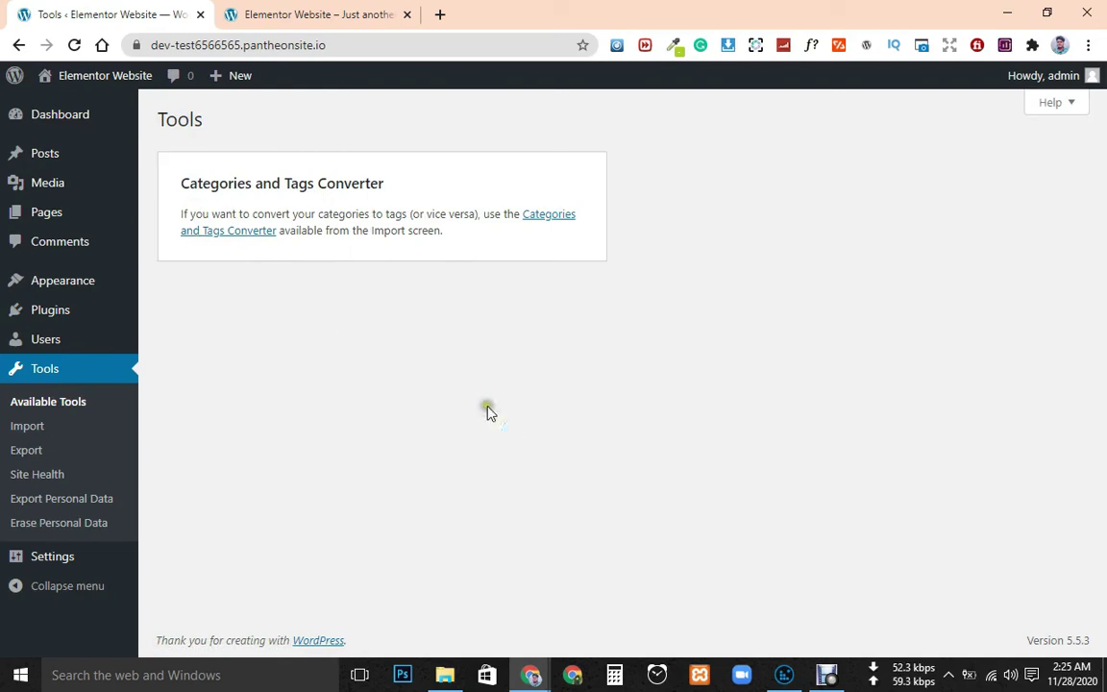
click(35, 432)
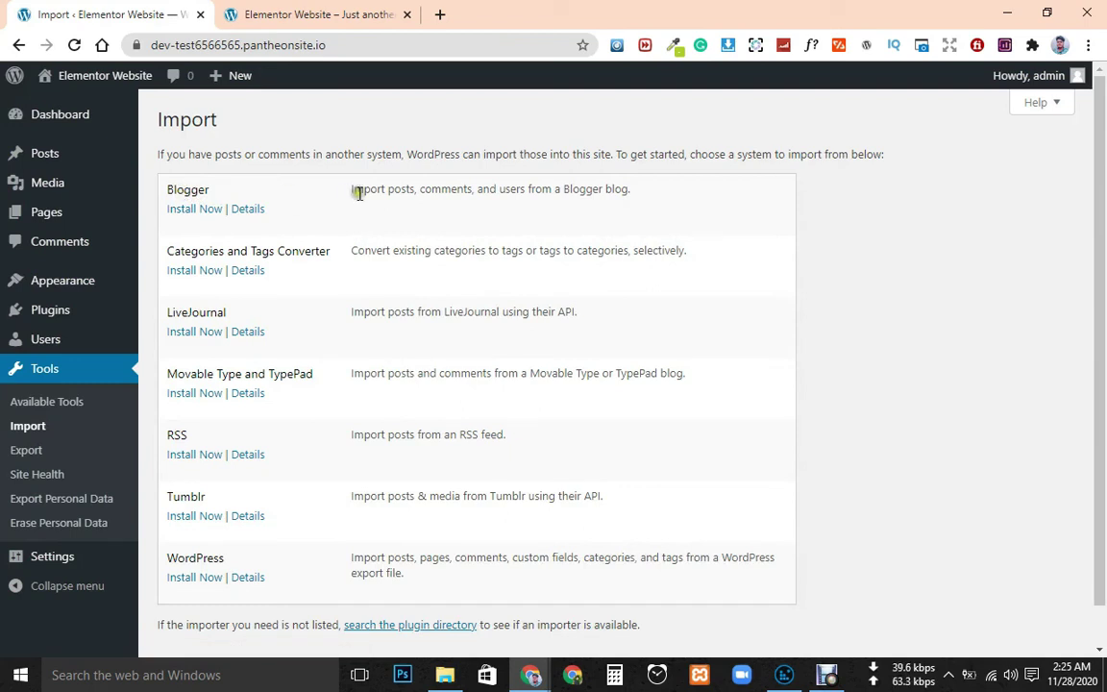
drag(649, 194, 410, 191)
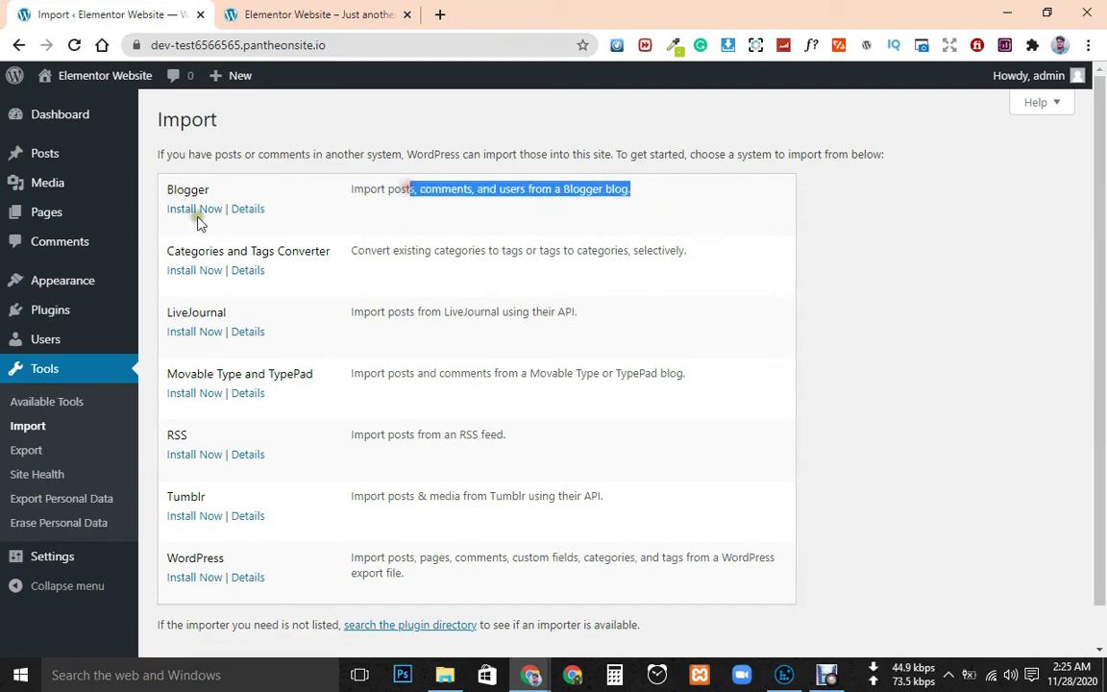
click(195, 209)
mouse_move(125, 217)
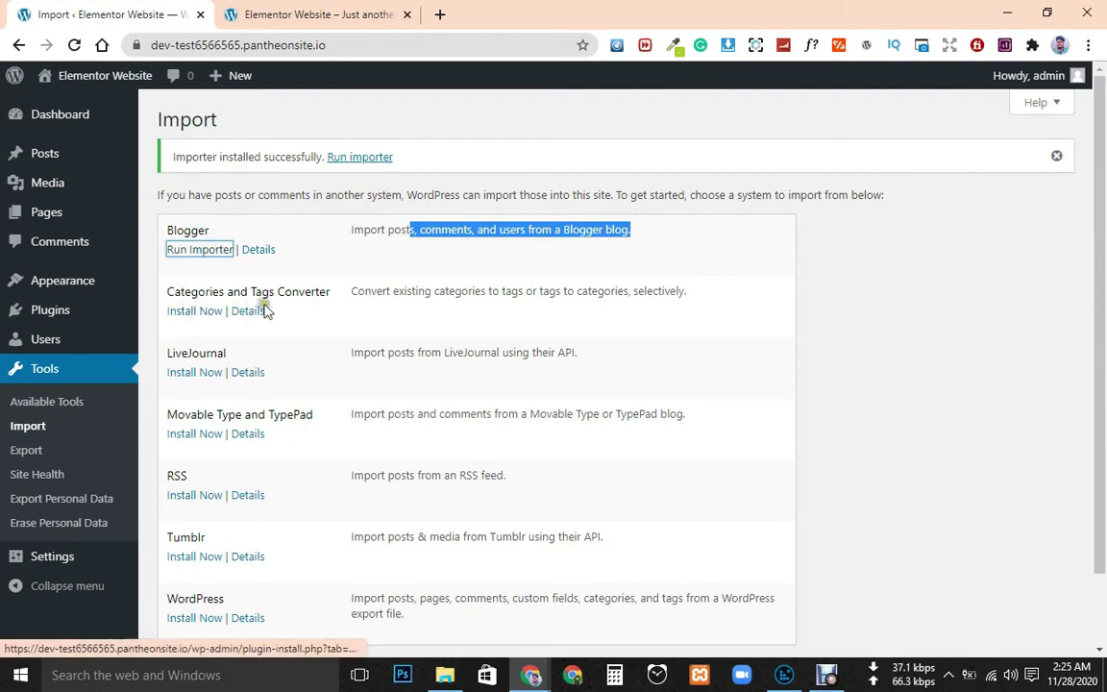
Install the RSS importer and the WordPress importer
scroll(178, 357, down, 2)
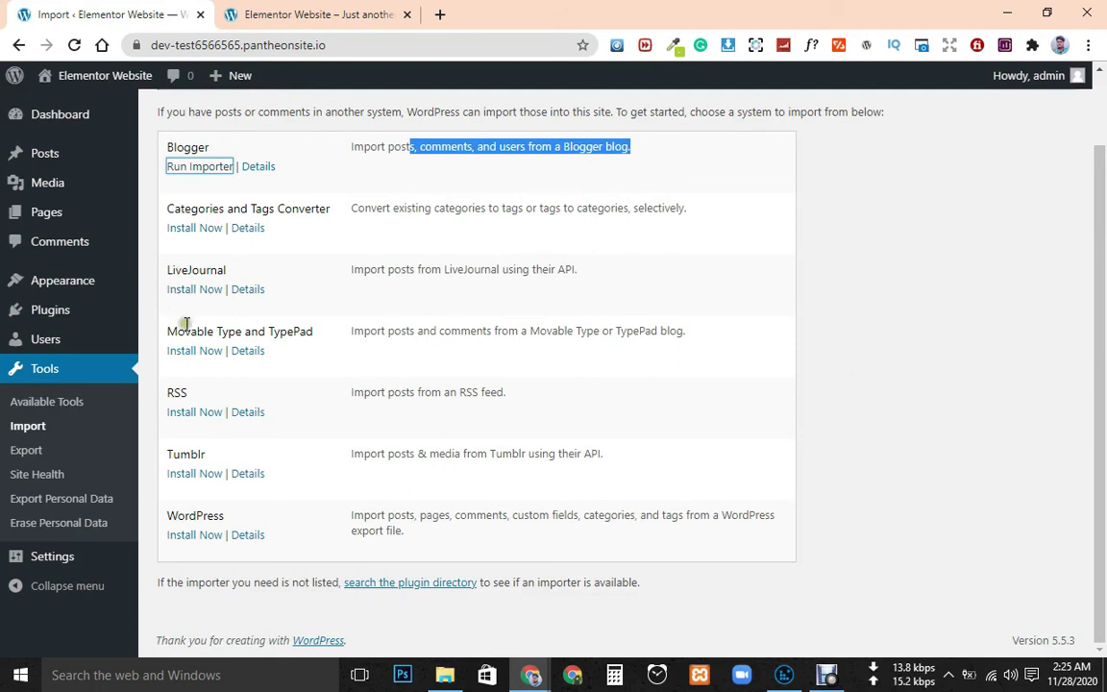
drag(169, 331, 306, 331)
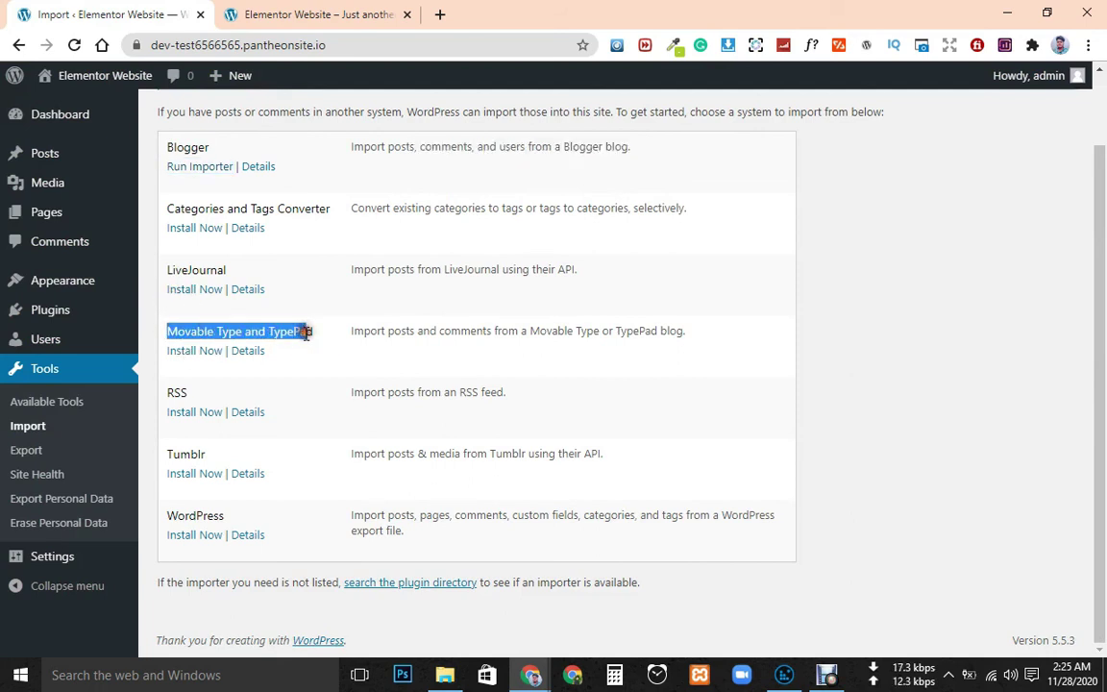
click(291, 332)
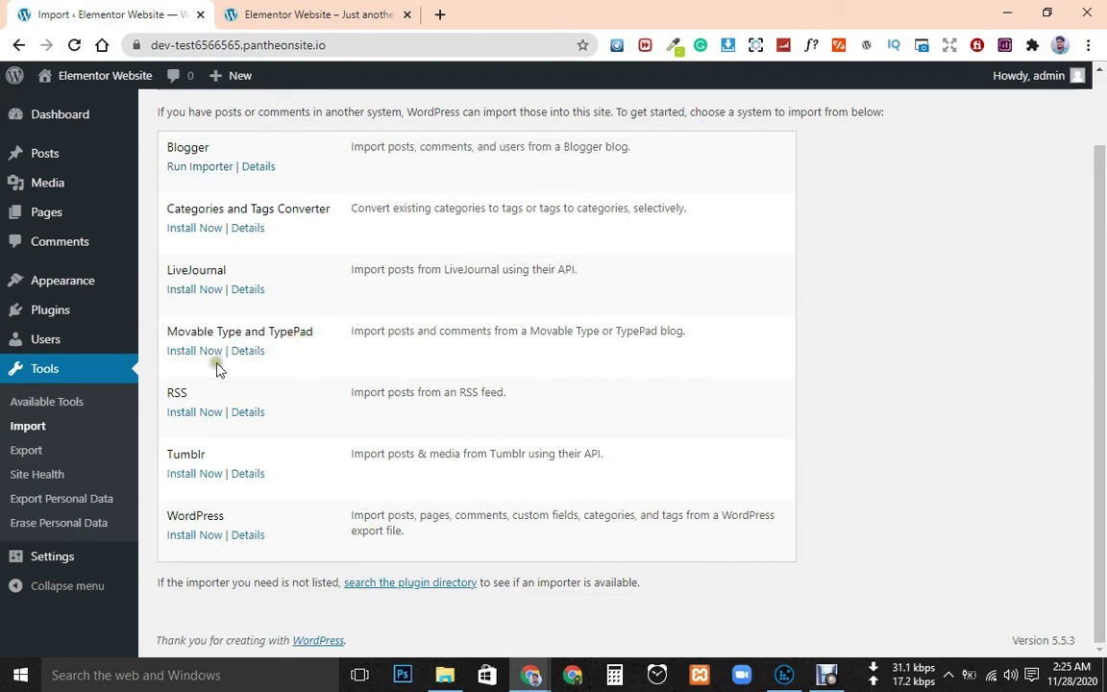
click(188, 413)
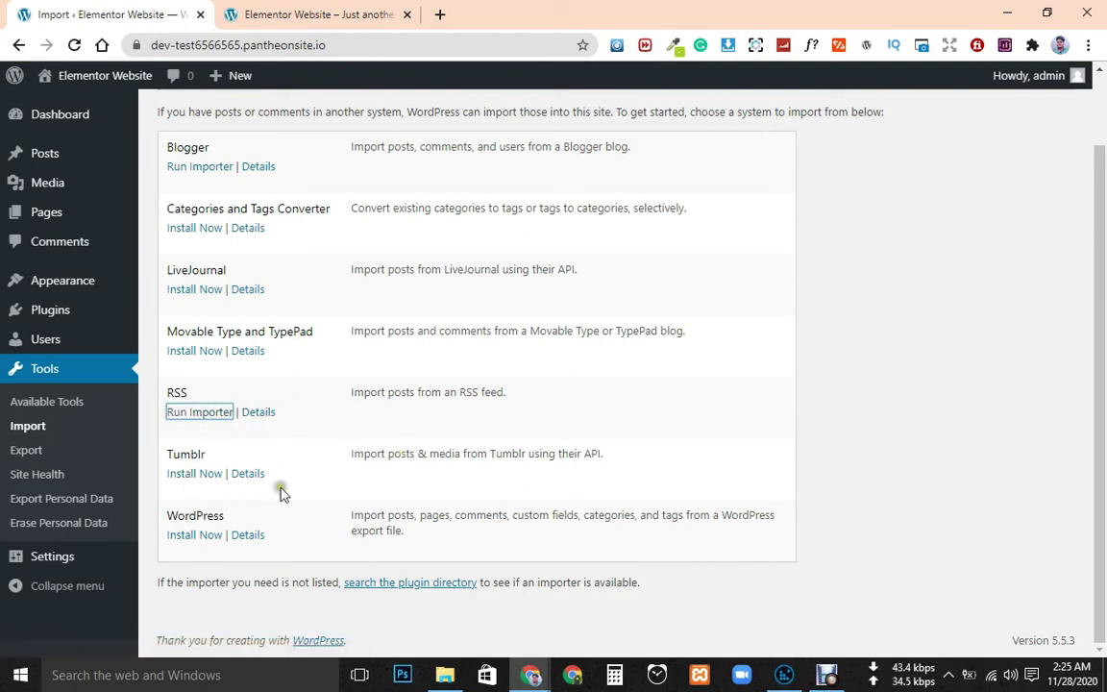
click(186, 536)
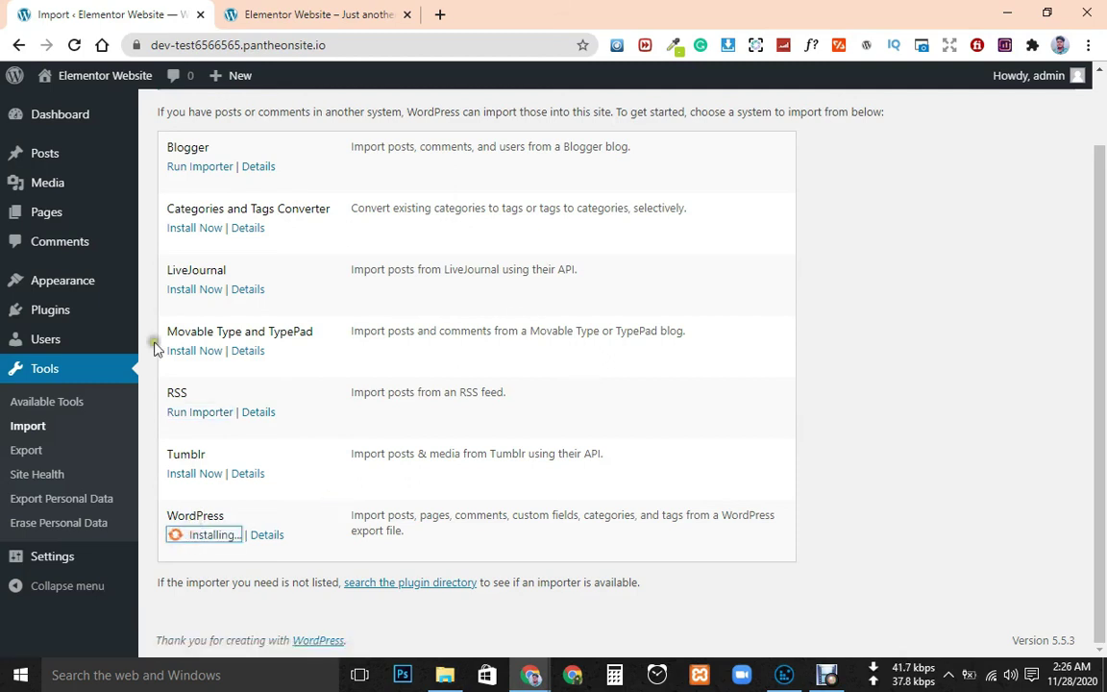
View the content export options, and examine the critical background updates issue and recommended improvements in Site Health
click(26, 451)
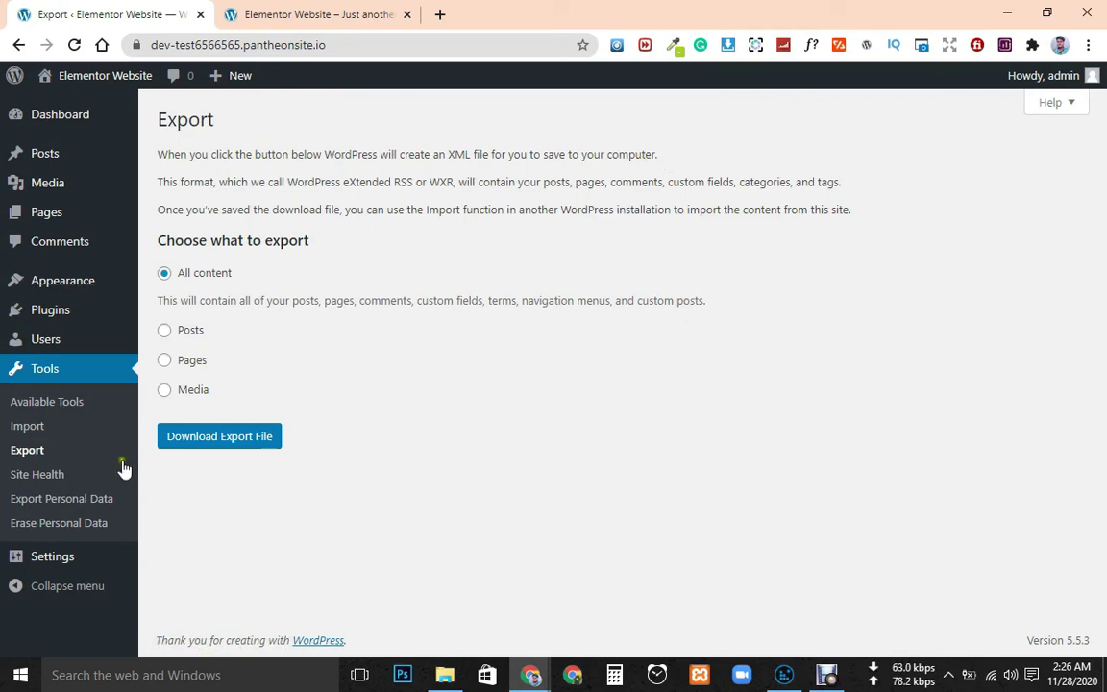
click(37, 475)
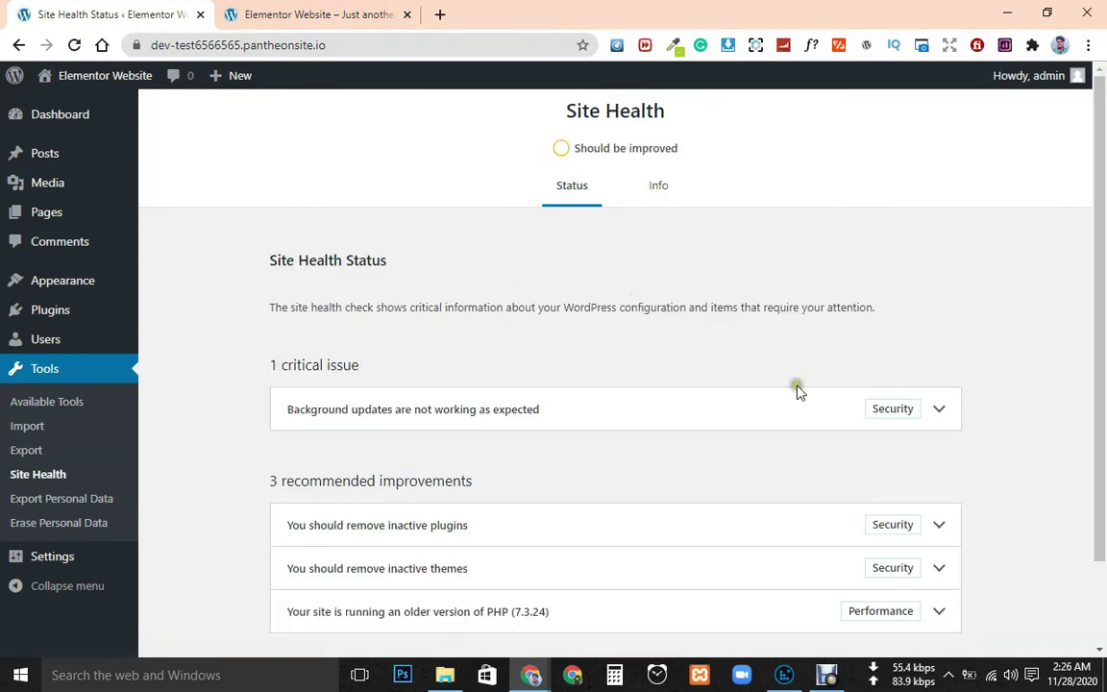
scroll(803, 366, down, 1)
click(940, 324)
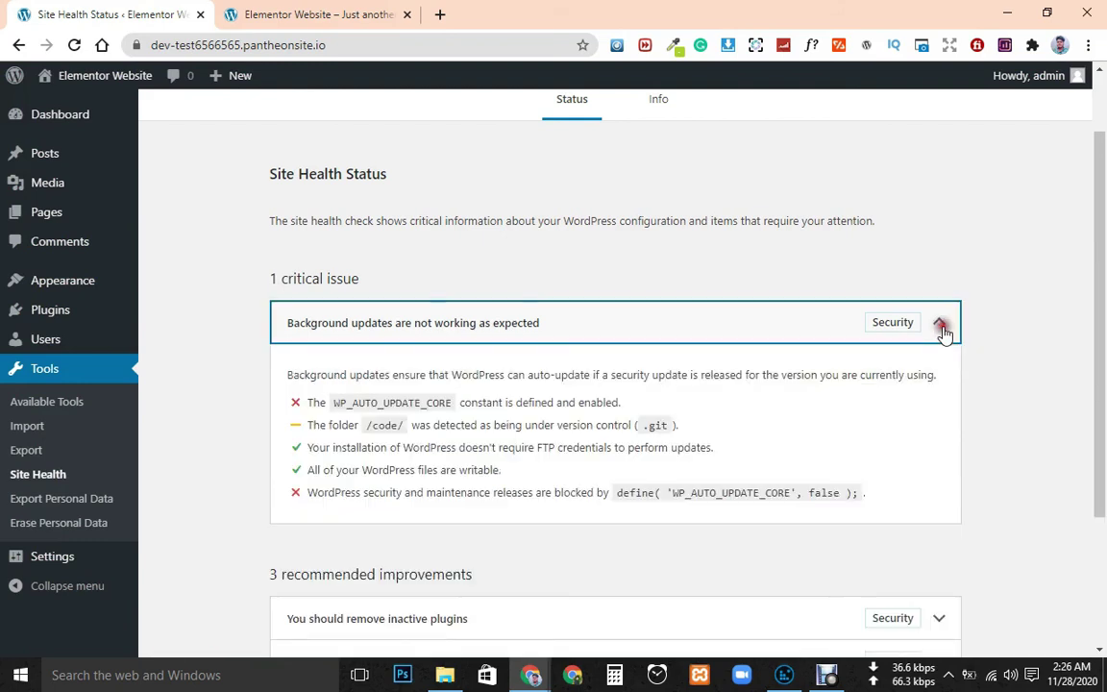
double_click(338, 402)
click(502, 402)
drag(634, 402, 612, 402)
click(303, 408)
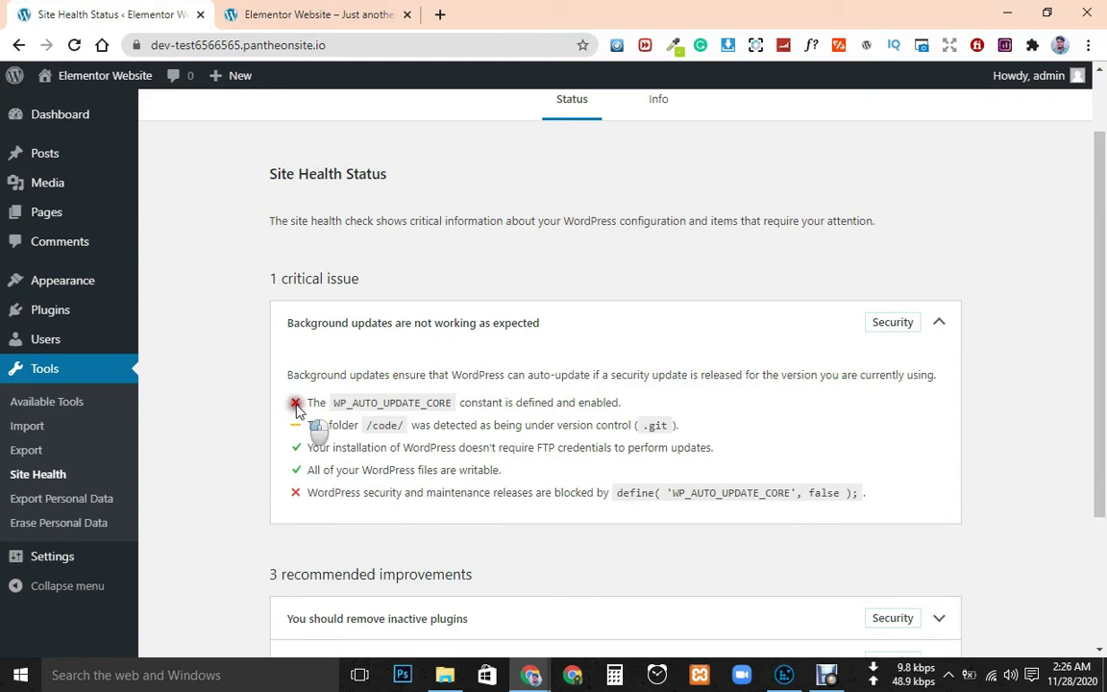
scroll(338, 440, down, 3)
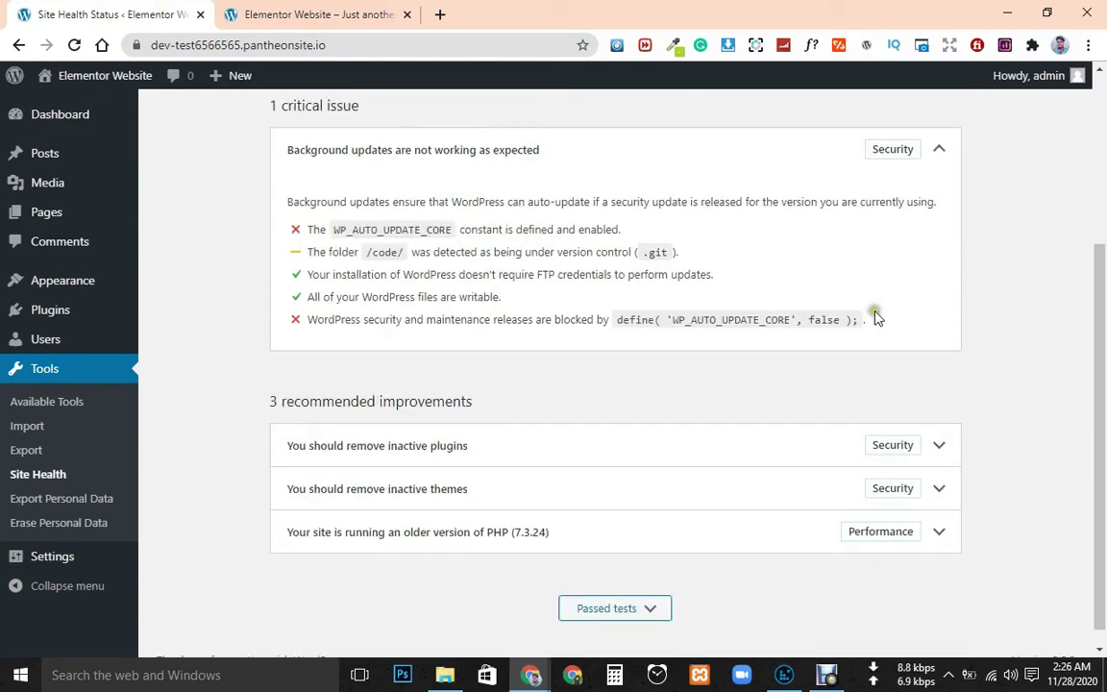
Open the personal data export page and its username or email address field
click(96, 501)
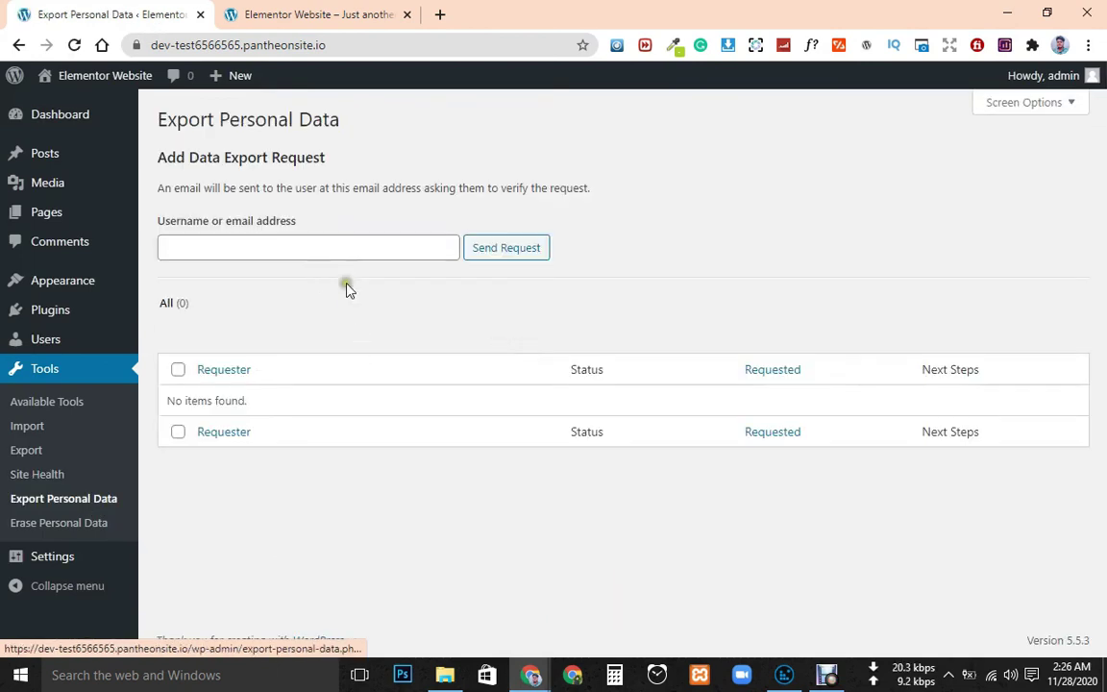
click(317, 247)
Open the General Settings and review the site title, tagline, addresses and administration email fields
click(73, 565)
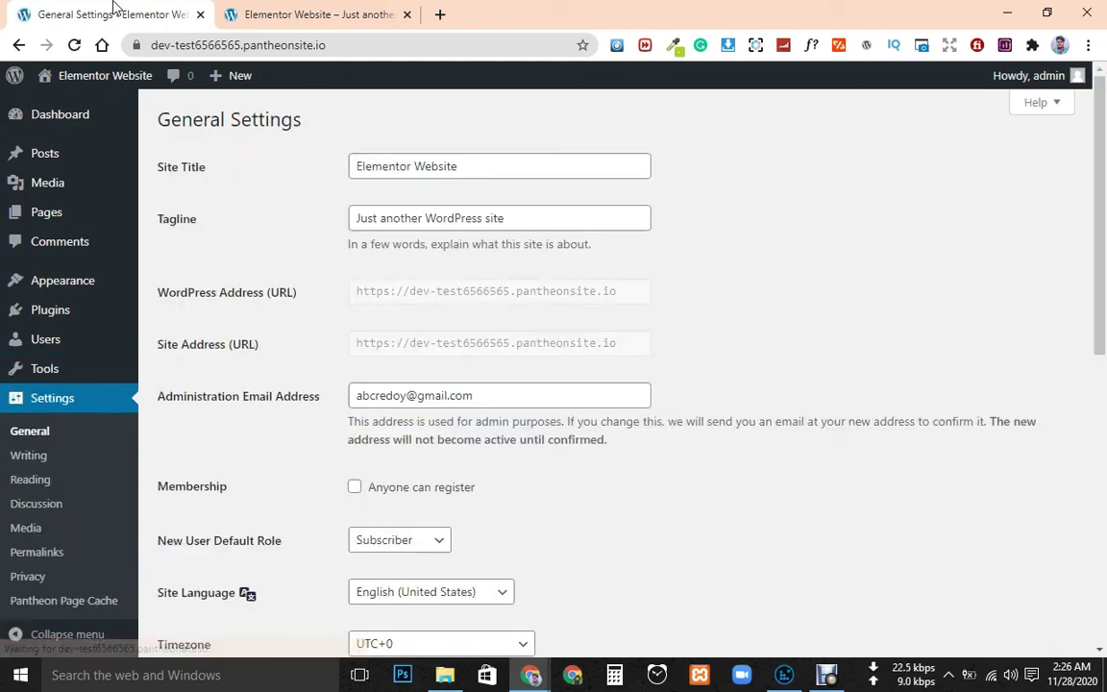
click(469, 165)
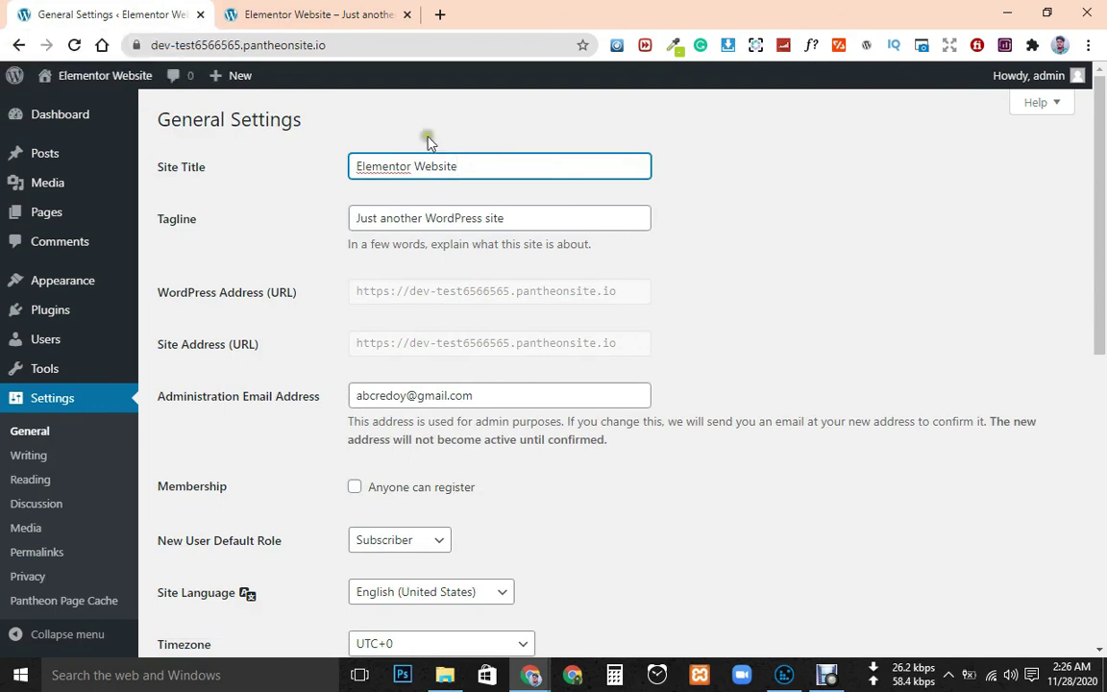
click(524, 220)
scroll(532, 279, down, 3)
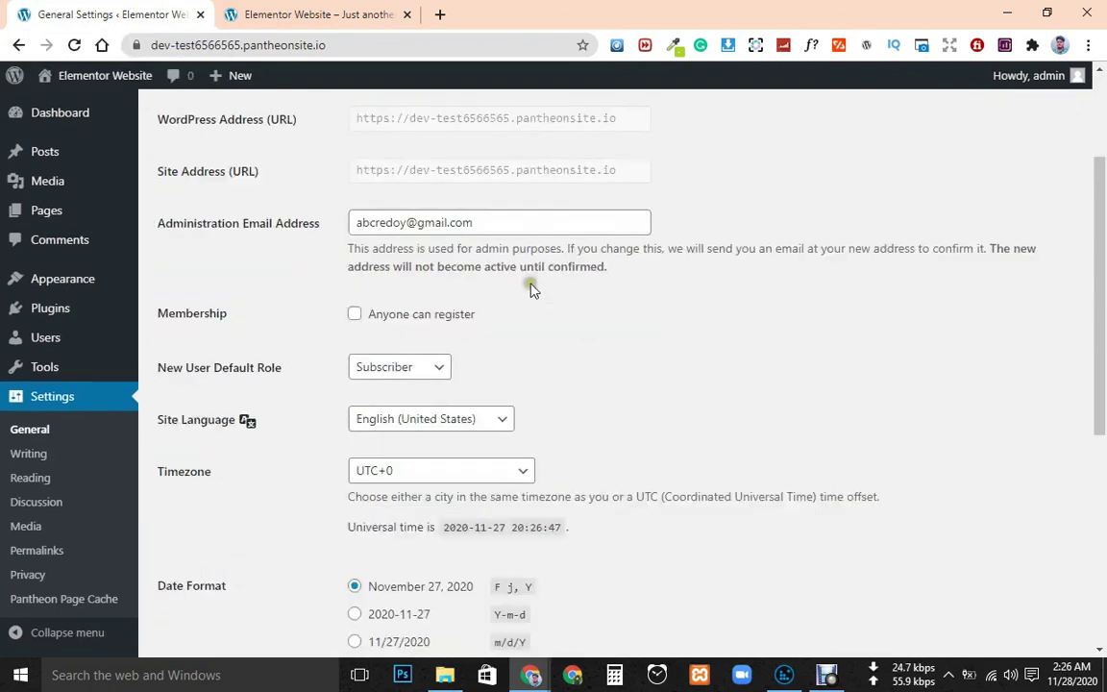
scroll(503, 250, down, 3)
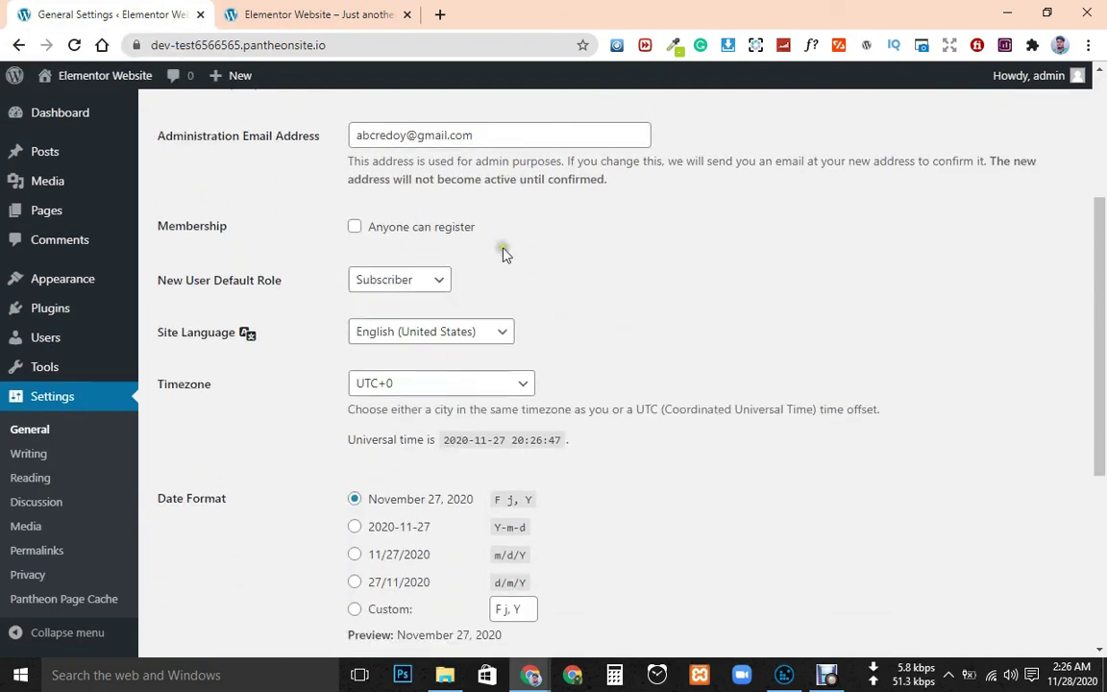
Enable the Membership option that lets anyone register on the site
drag(226, 142, 329, 141)
click(491, 144)
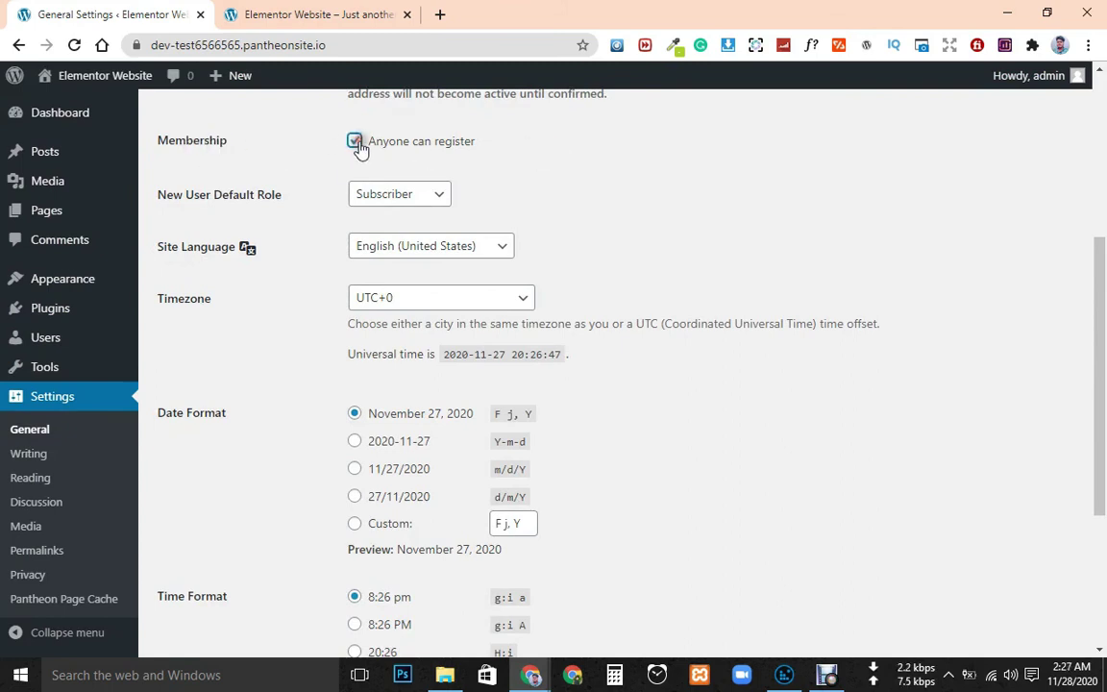
scroll(458, 159, down, 1)
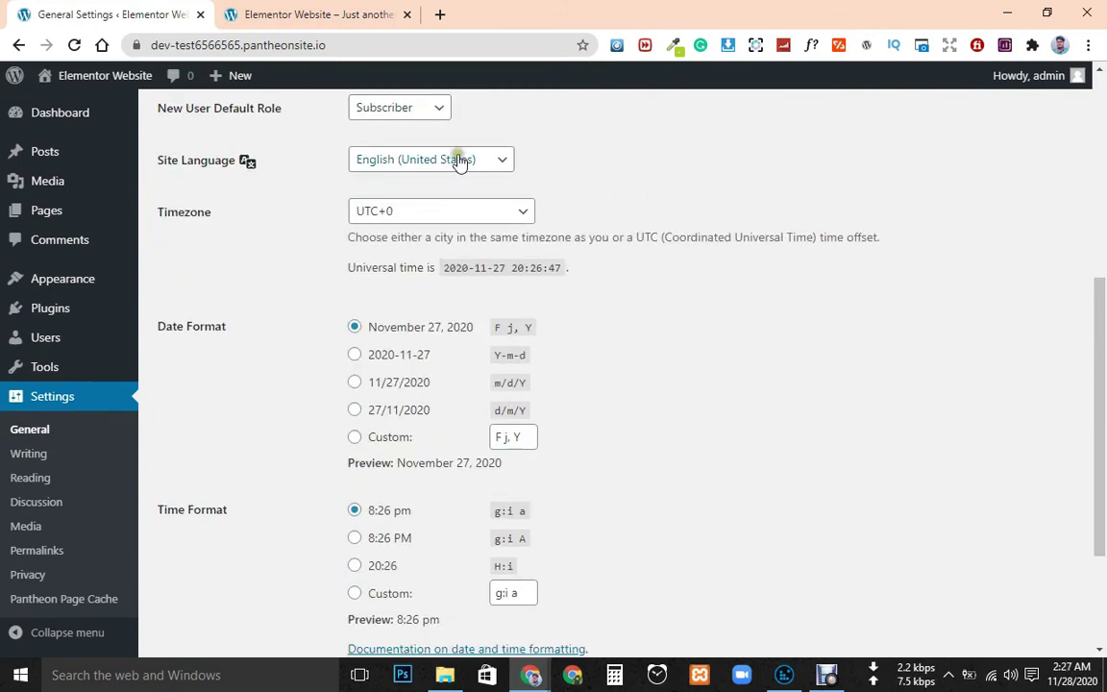
scroll(463, 140, up, 1)
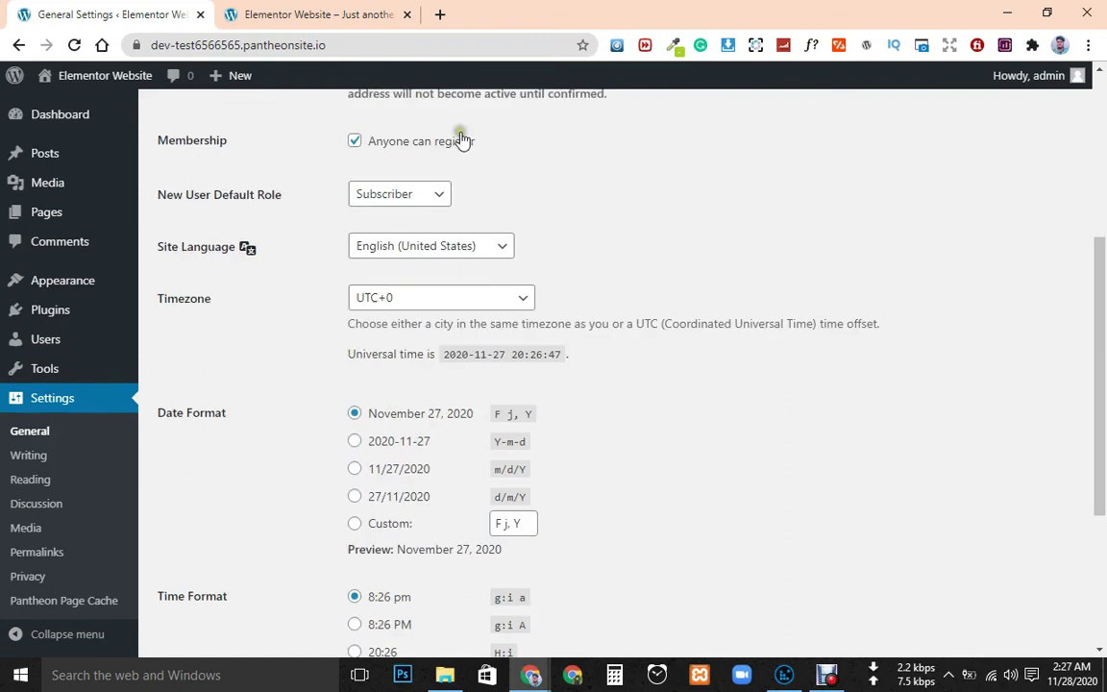
Try Author, Editor and Administrator as the New User Default Role and return it to Subscriber
click(380, 196)
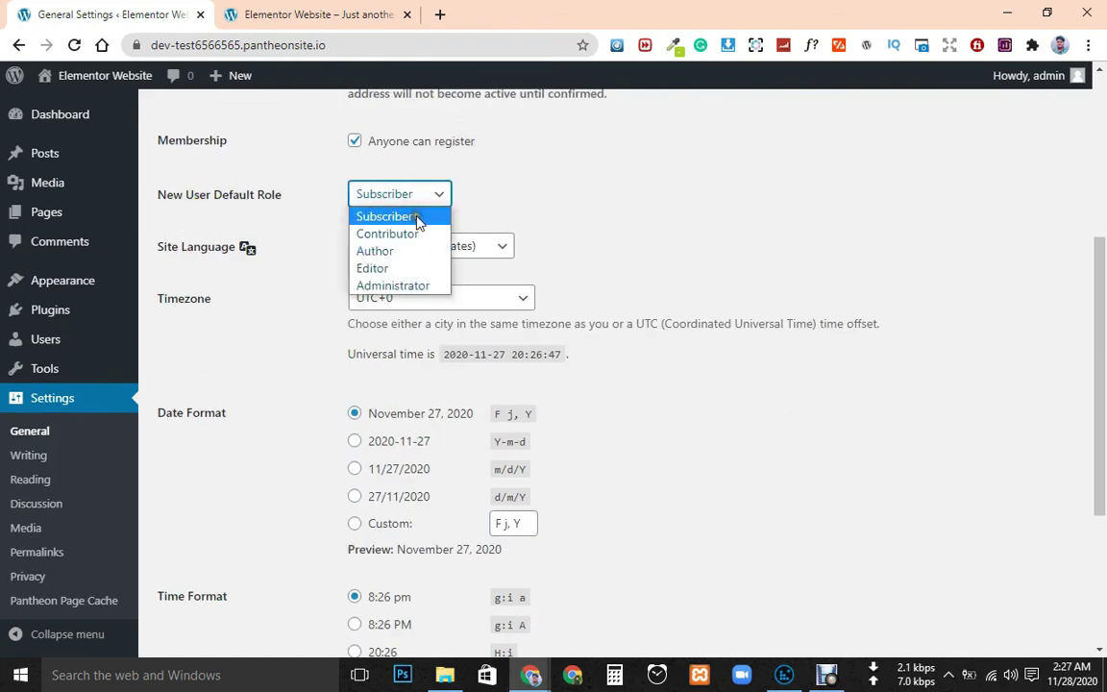
click(417, 219)
click(395, 196)
click(393, 252)
click(396, 196)
click(399, 269)
click(404, 196)
click(394, 285)
click(398, 194)
click(395, 218)
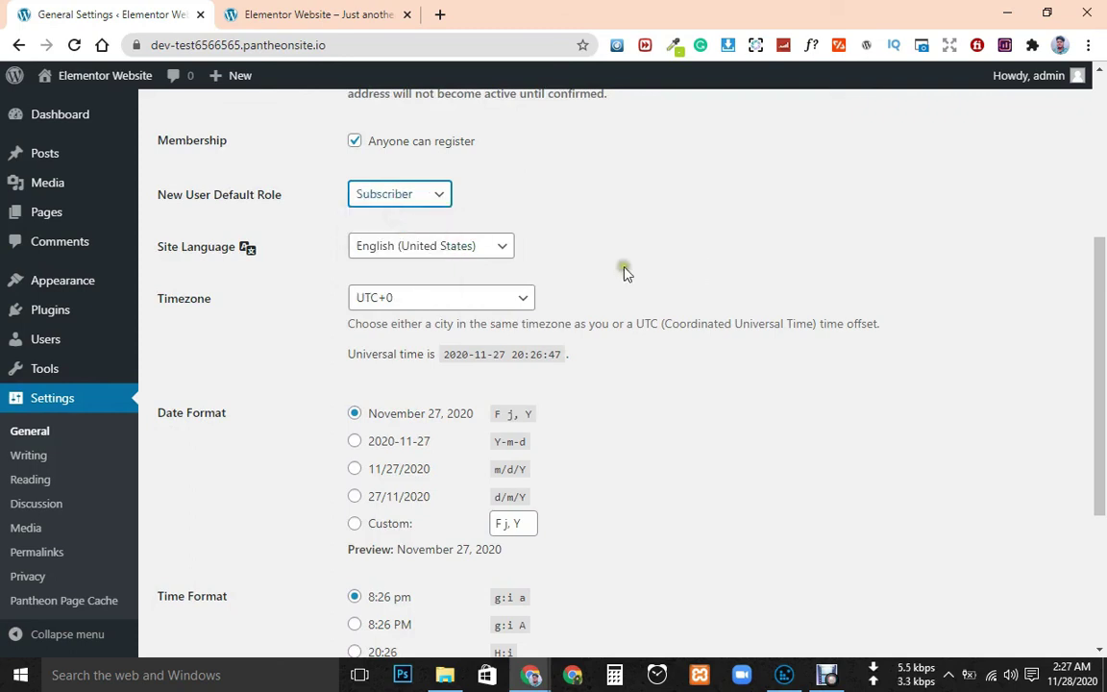
Examine the site language, timezone, date format, time format and week start options in the General Settings
click(446, 249)
click(446, 249)
scroll(481, 259, down, 2)
scroll(384, 219, up, 1)
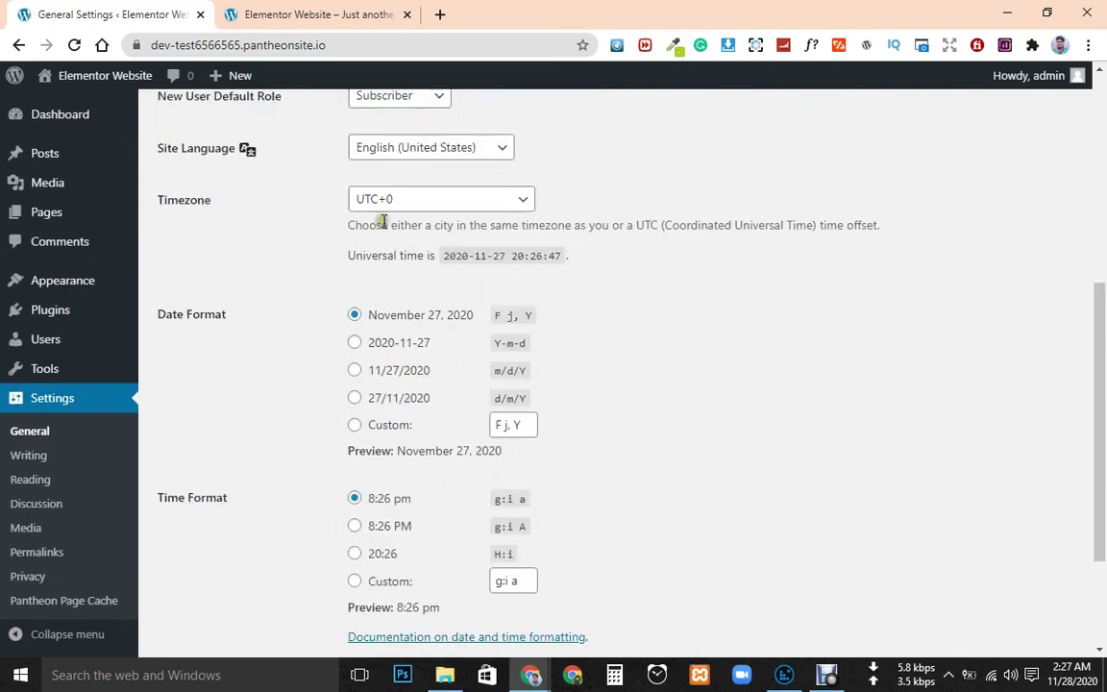
click(434, 202)
click(434, 211)
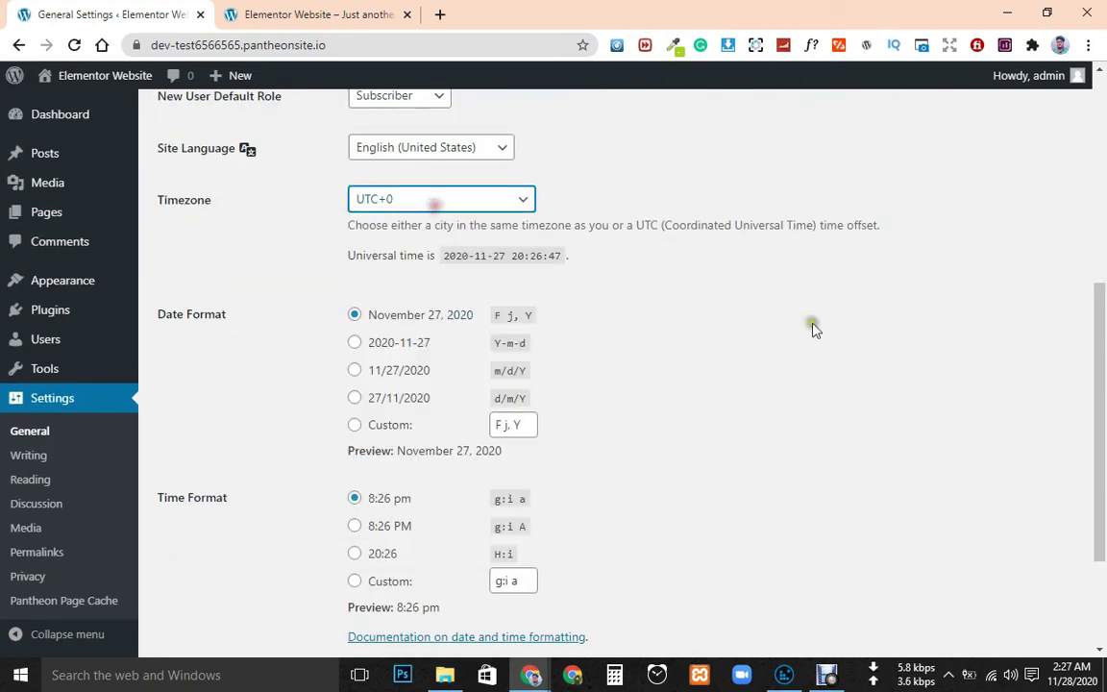
scroll(661, 321, down, 3)
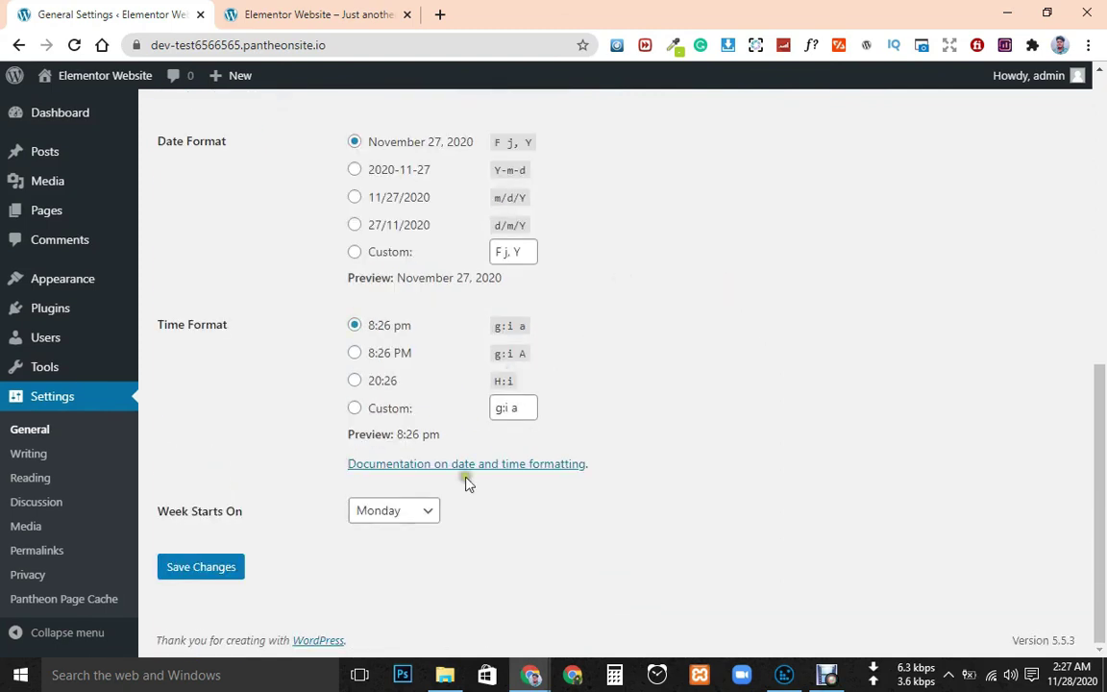
double_click(233, 511)
click(421, 511)
click(426, 514)
scroll(690, 504, up, 5)
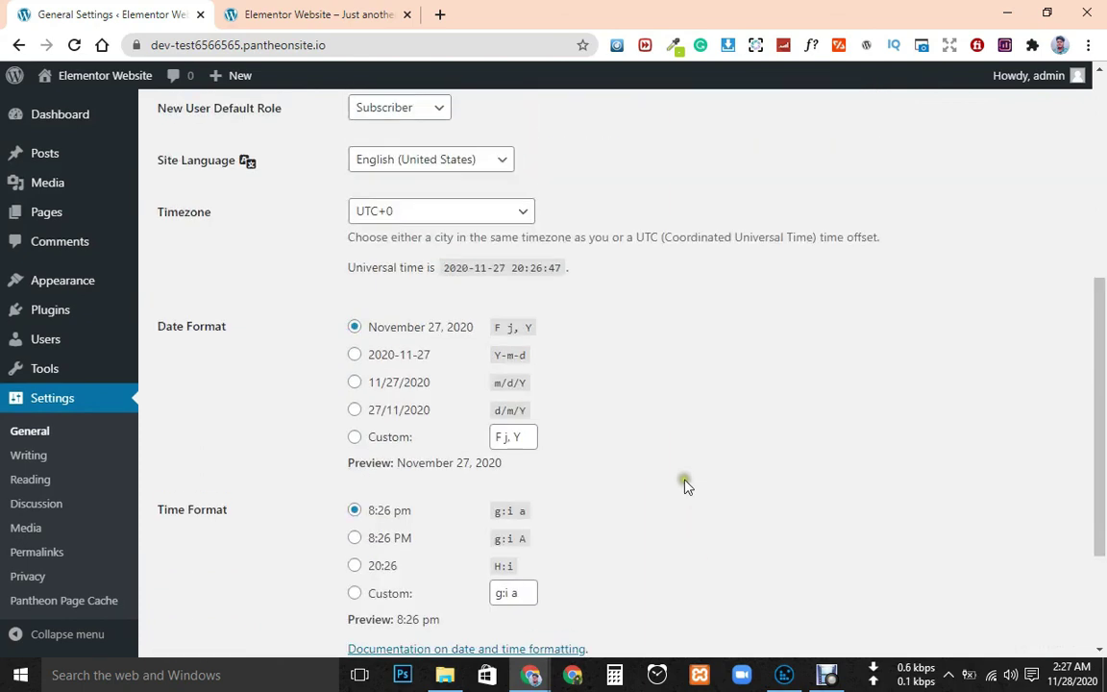
Open the Writing Settings and look at the choices for the default post category
scroll(892, 445, up, 2)
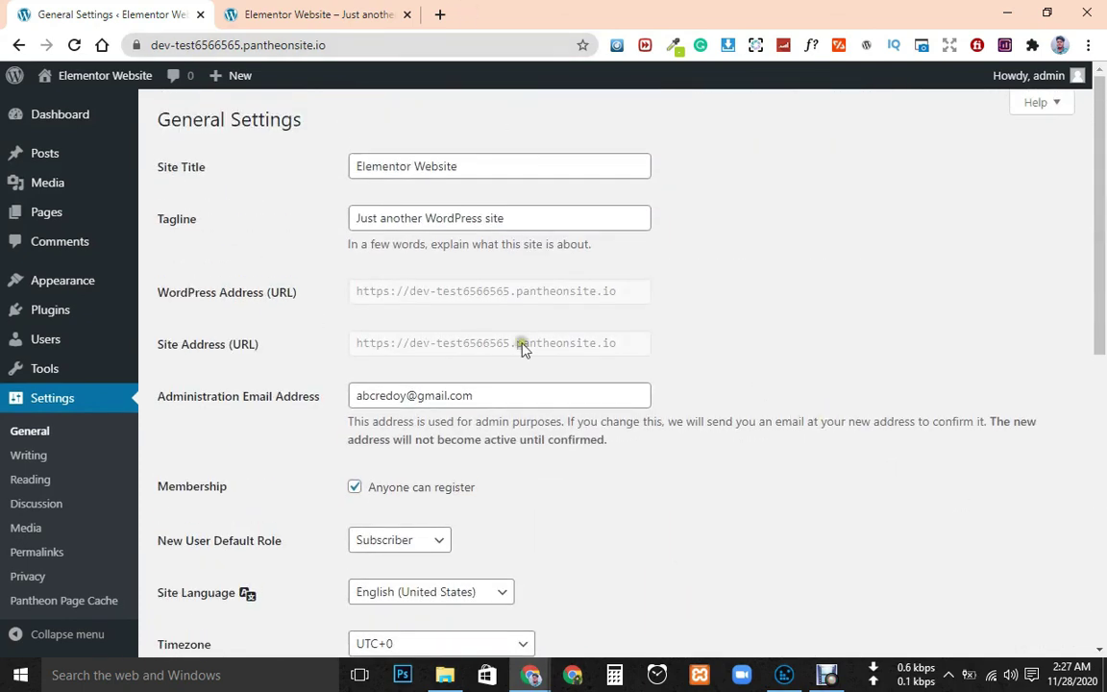
scroll(522, 349, down, 5)
click(40, 459)
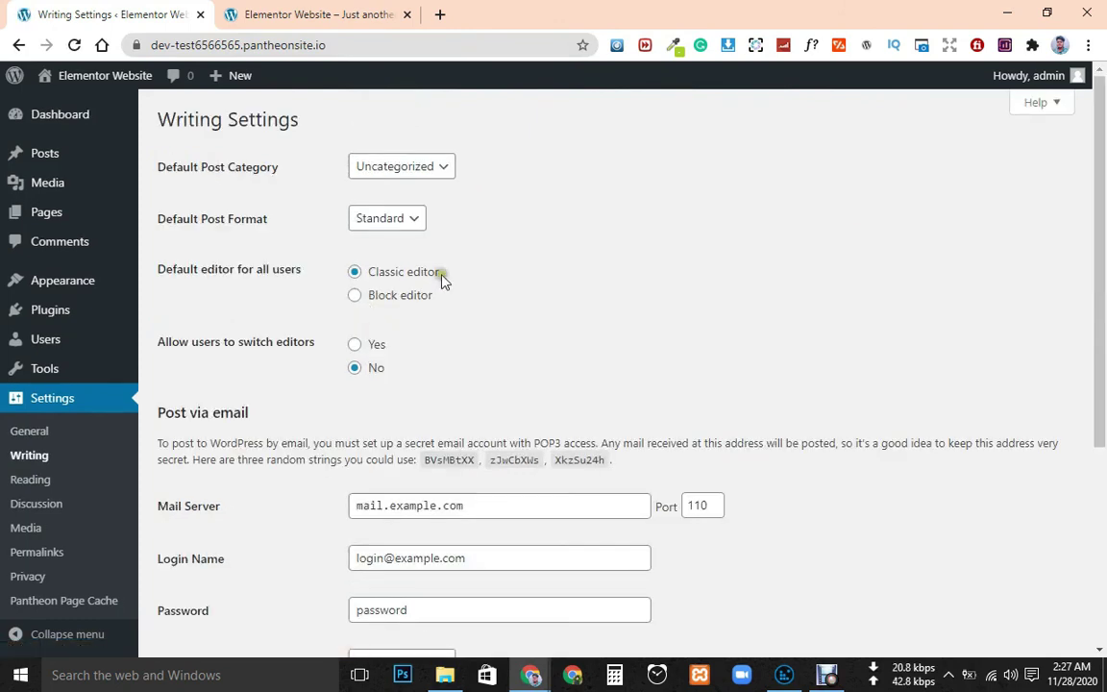
click(396, 164)
click(694, 217)
Examine the default post format and the Classic and Block editor options in the Writing Settings
double_click(198, 269)
drag(213, 284, 476, 294)
click(376, 277)
scroll(443, 314, down, 2)
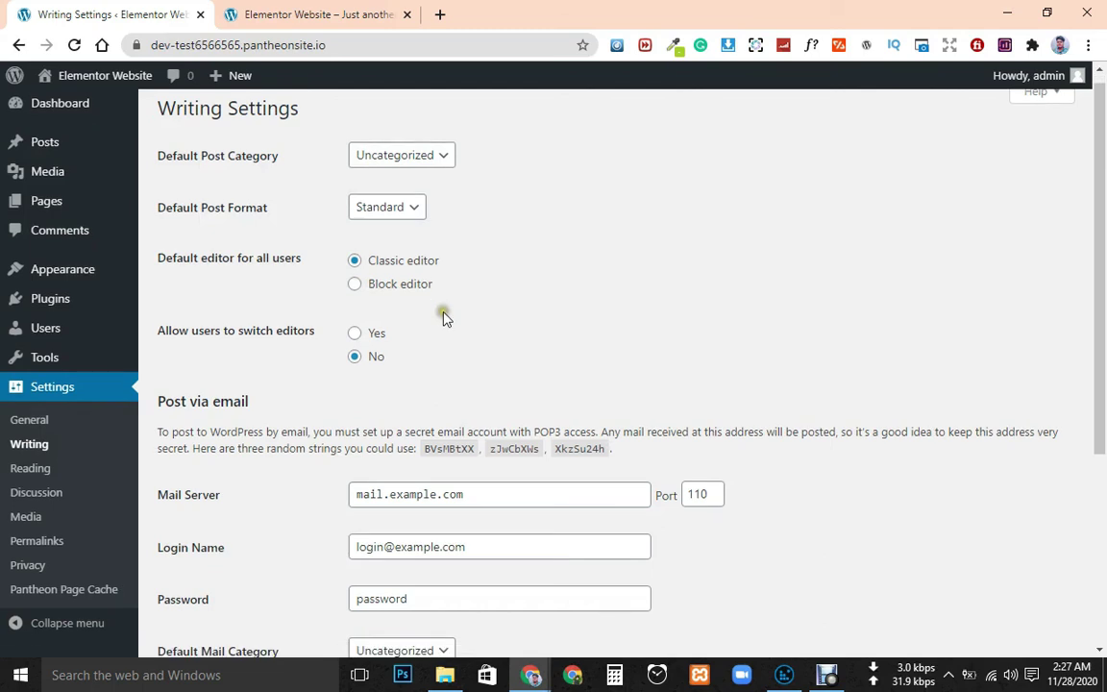
scroll(365, 144, up, 1)
drag(477, 200, 390, 186)
click(599, 239)
click(547, 224)
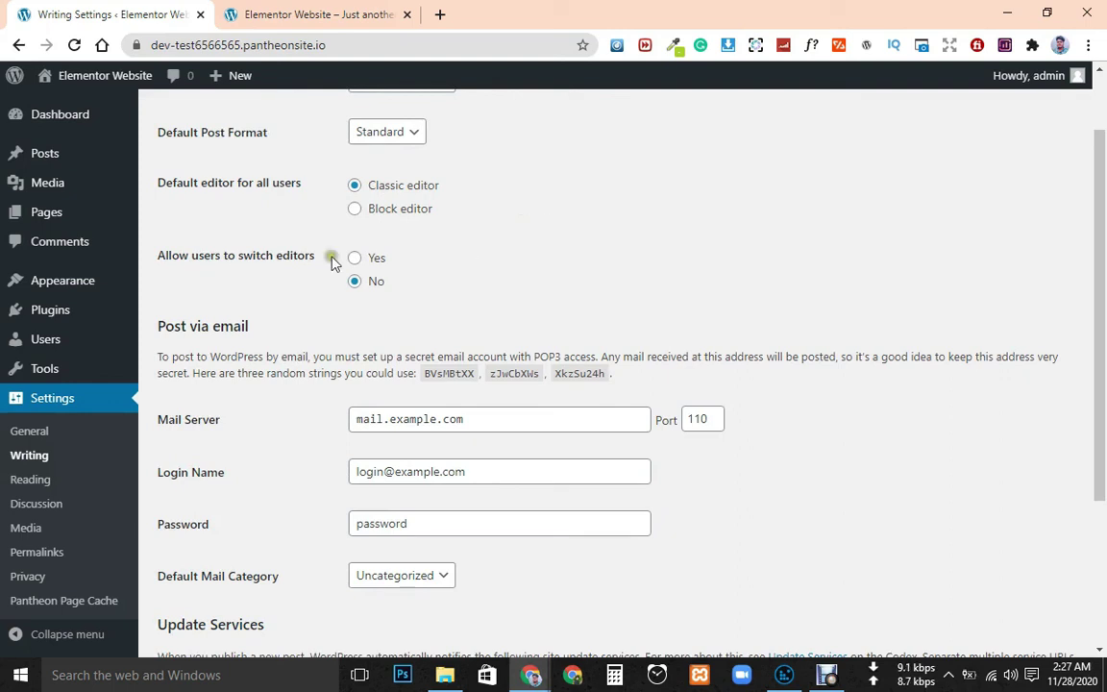
Try allowing users to switch editors, return the option to No, and review the Post via email and Update Services sections
click(376, 260)
click(354, 282)
scroll(471, 260, down, 2)
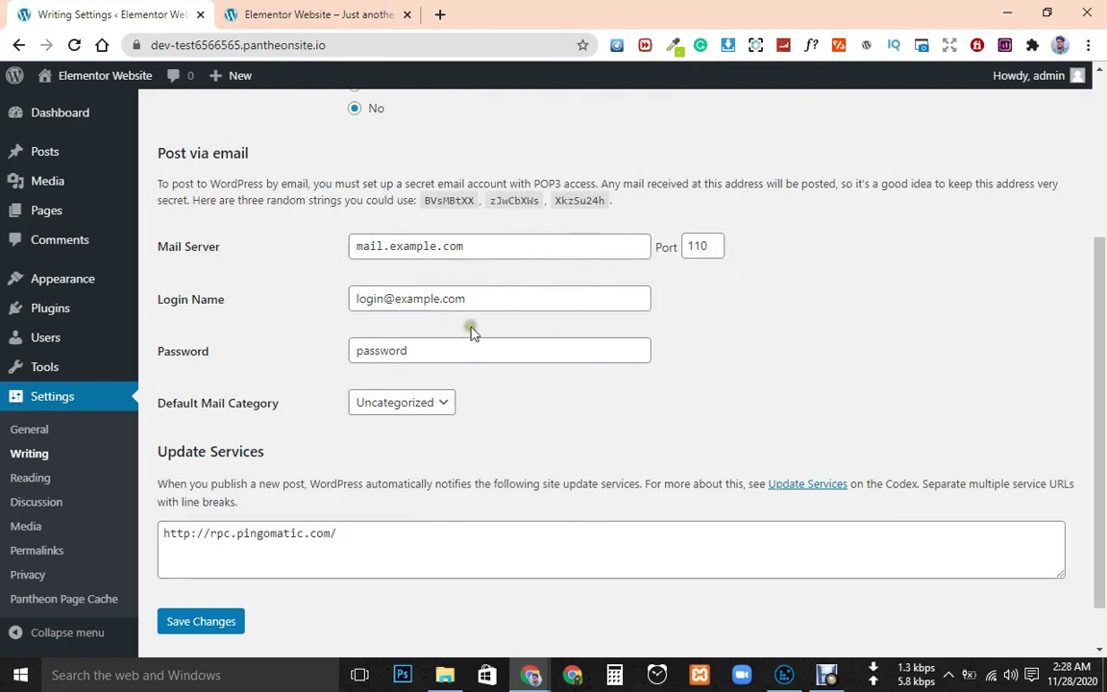
scroll(471, 332, down, 1)
Open the Reading Settings and compare the homepage display option with the live site's front page
click(43, 485)
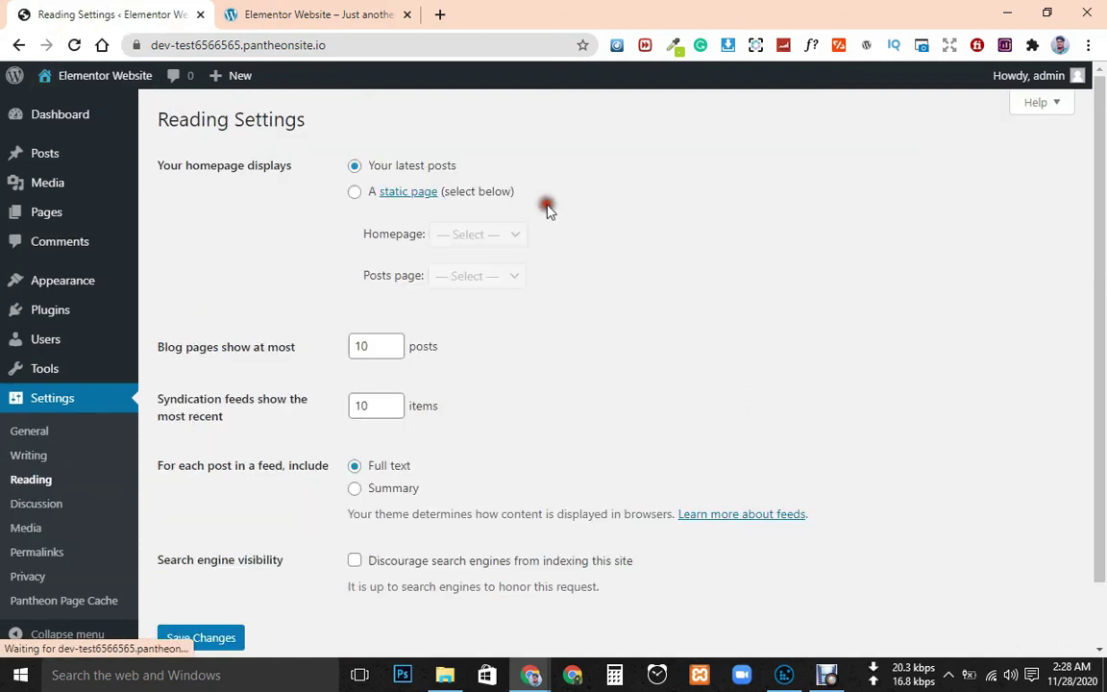
click(273, 161)
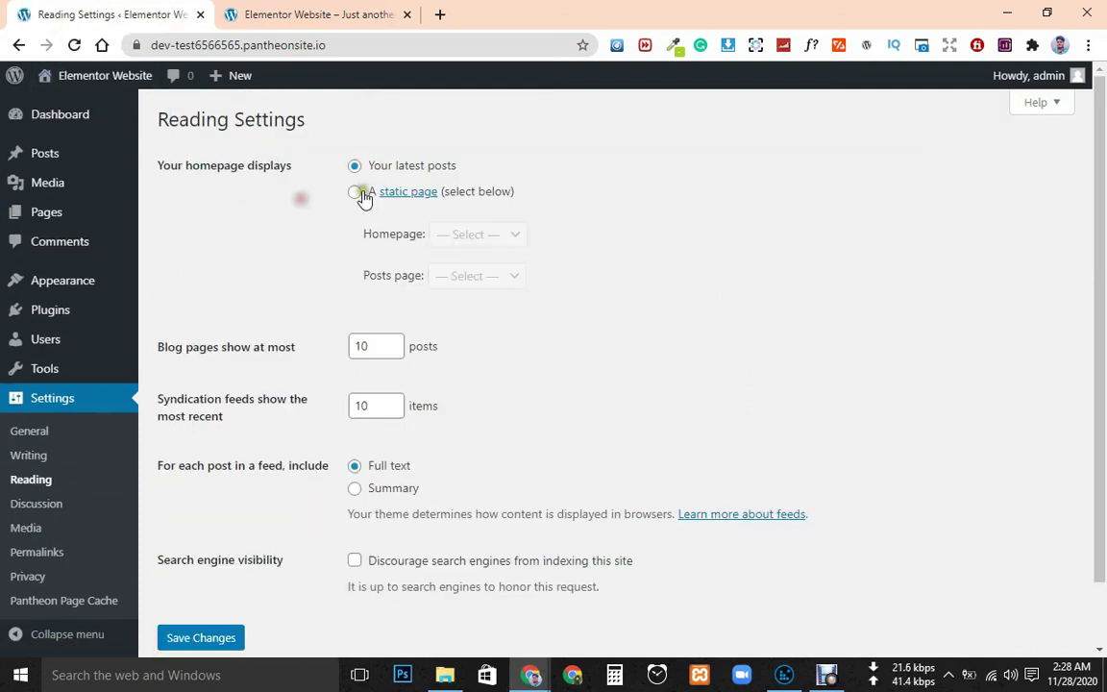
click(307, 14)
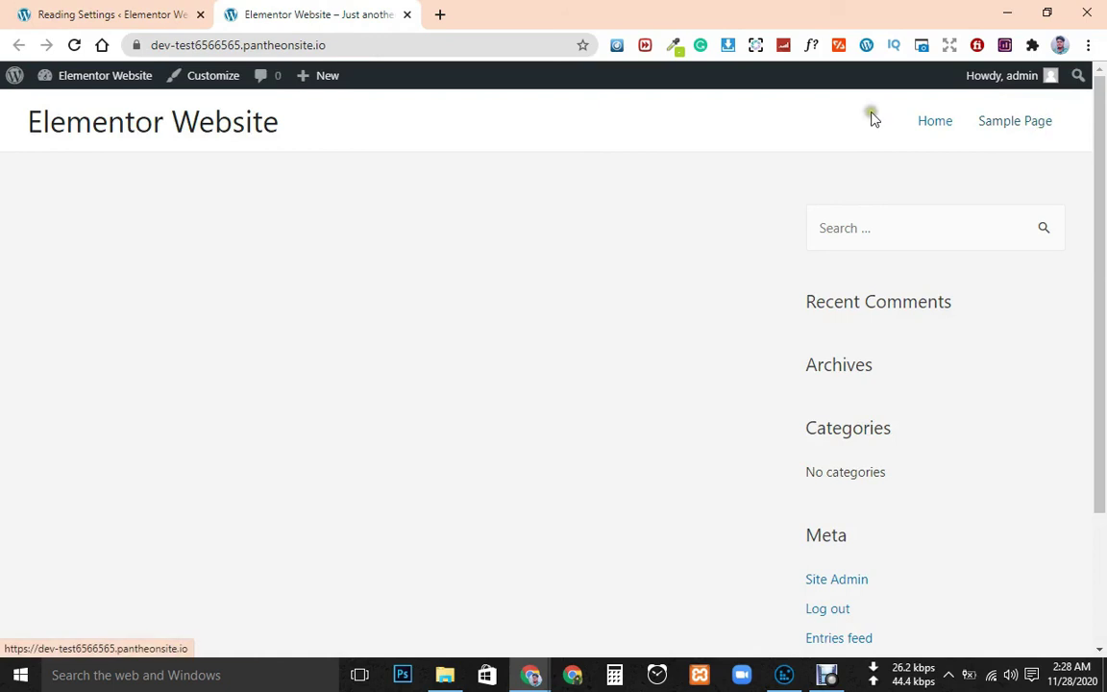
click(112, 8)
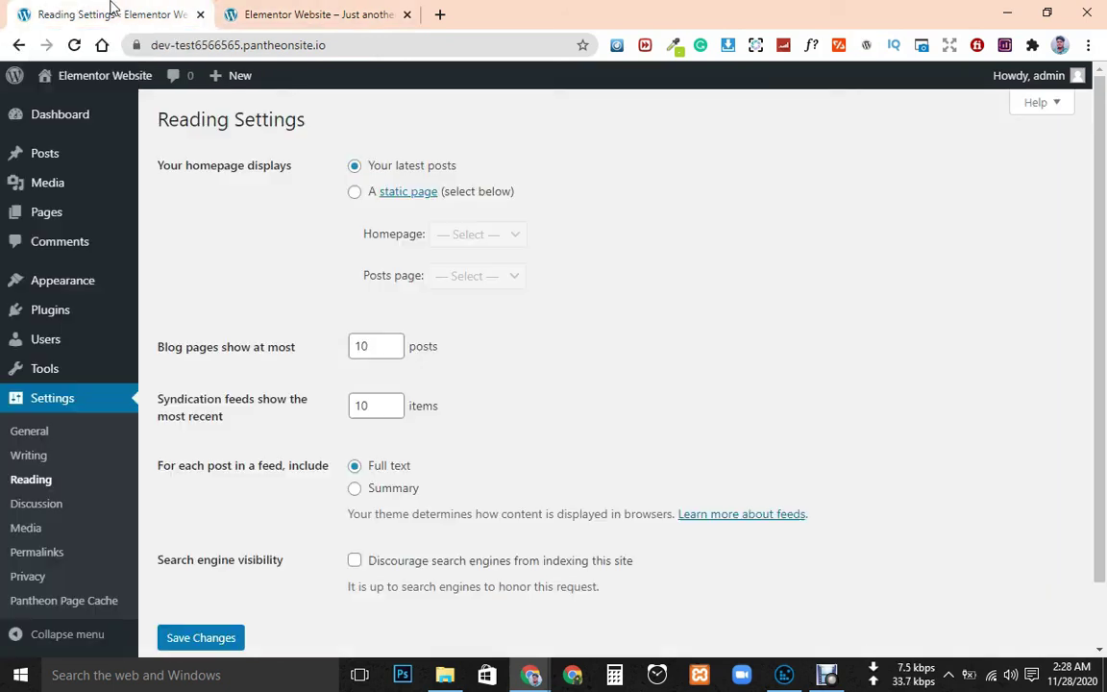
Try a static page as the homepage display and look through the Homepage and Posts page choices without saving
click(355, 193)
click(486, 238)
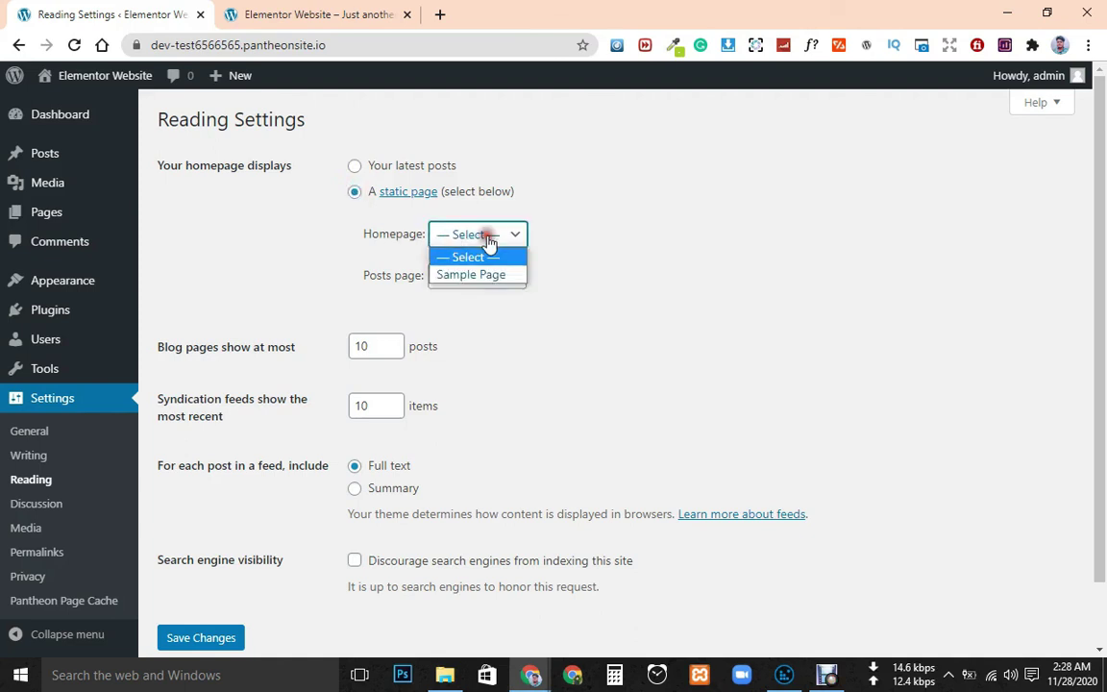
click(537, 323)
click(457, 276)
click(642, 332)
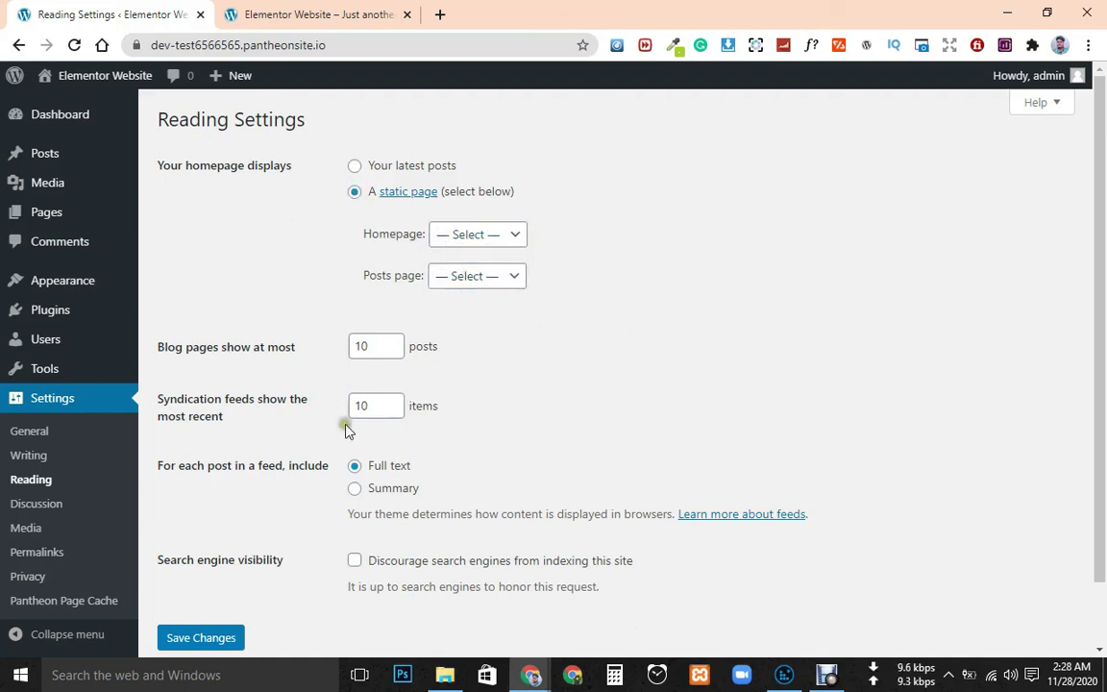
scroll(346, 423, down, 1)
Review the comment and moderation options in the Discussion Settings and the image sizes in the Media Settings
click(56, 506)
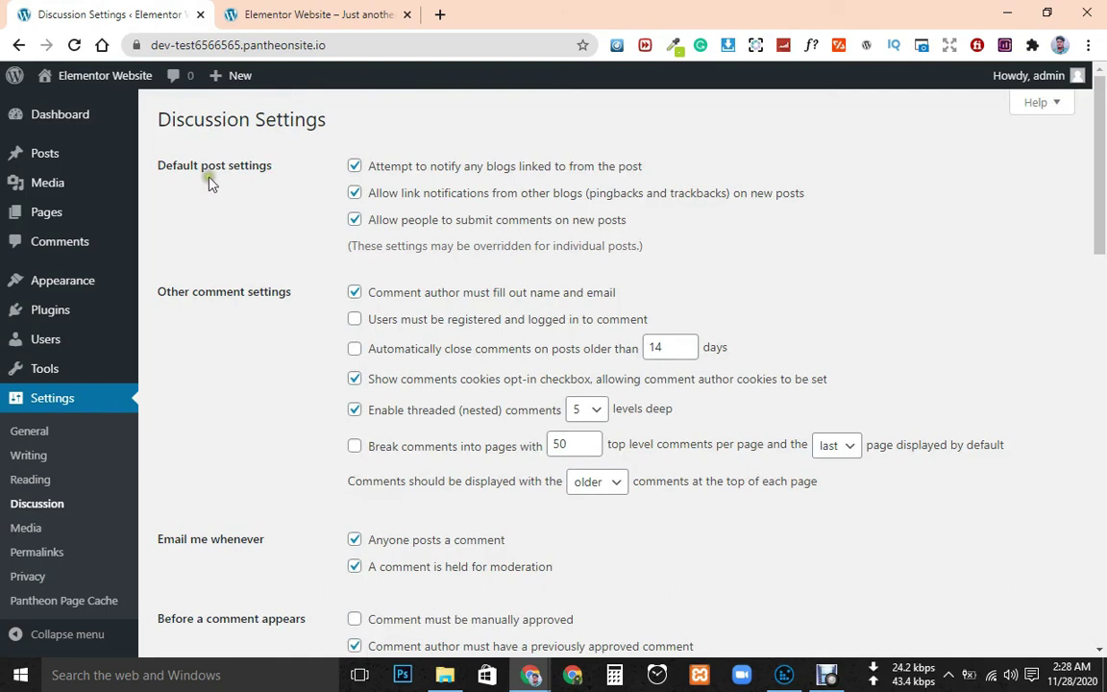
drag(153, 163, 308, 181)
click(308, 179)
scroll(285, 277, down, 2)
scroll(329, 277, down, 1)
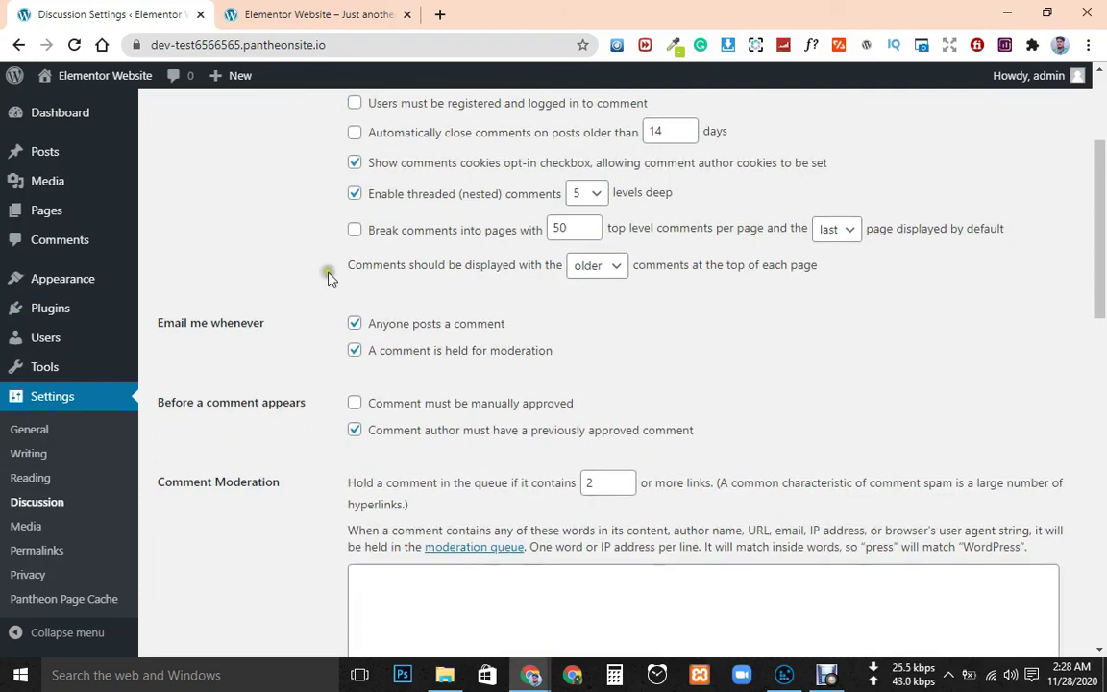
scroll(454, 288, down, 2)
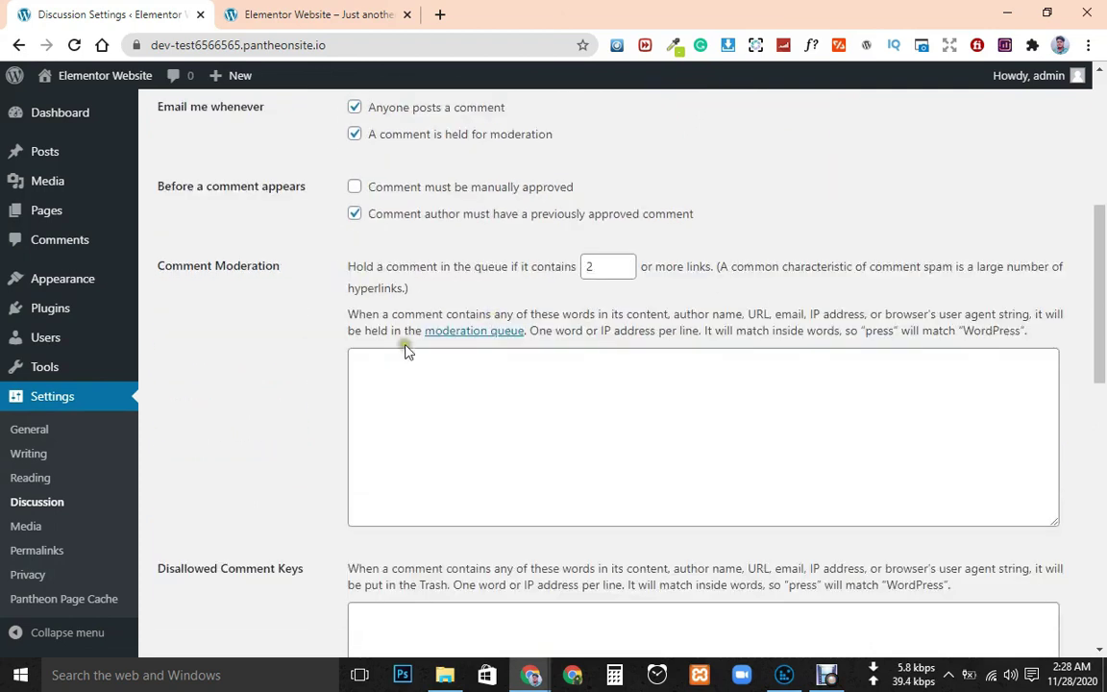
click(26, 526)
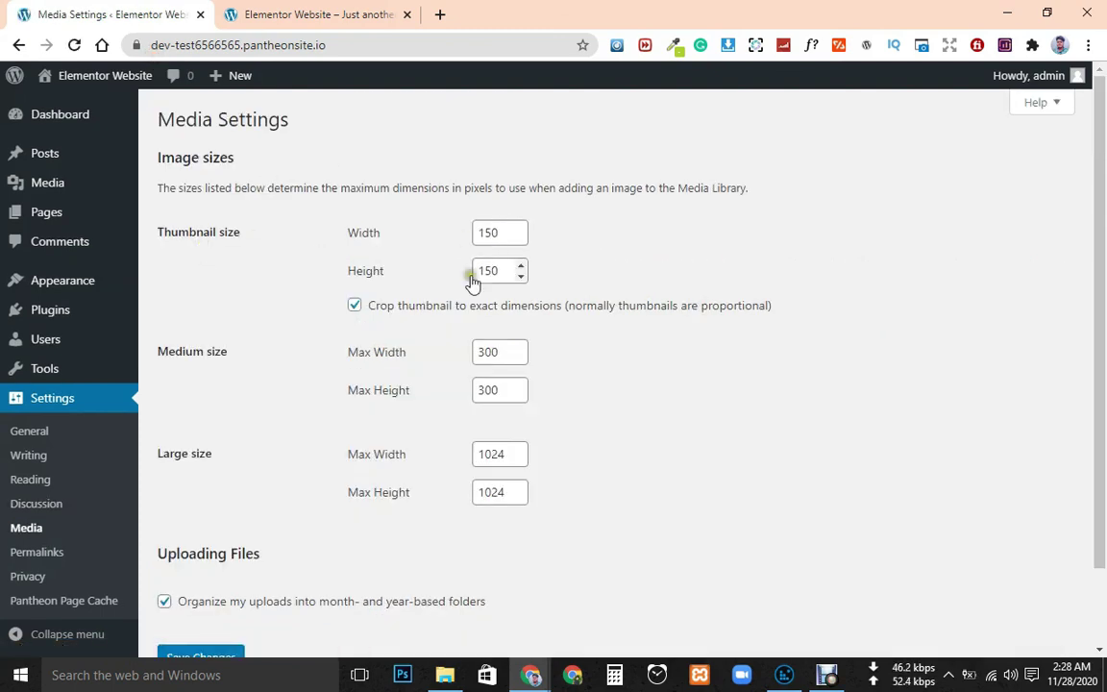
scroll(356, 228, down, 1)
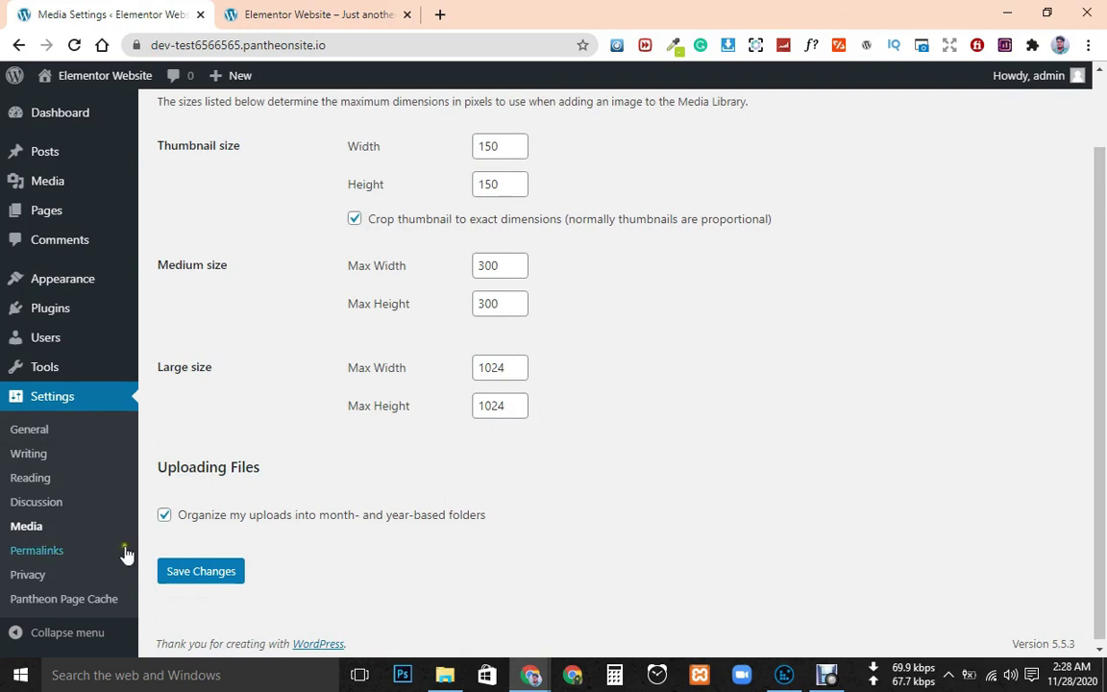
Open the Permalink Settings, set the URL structure to Post name and save the changes
click(45, 562)
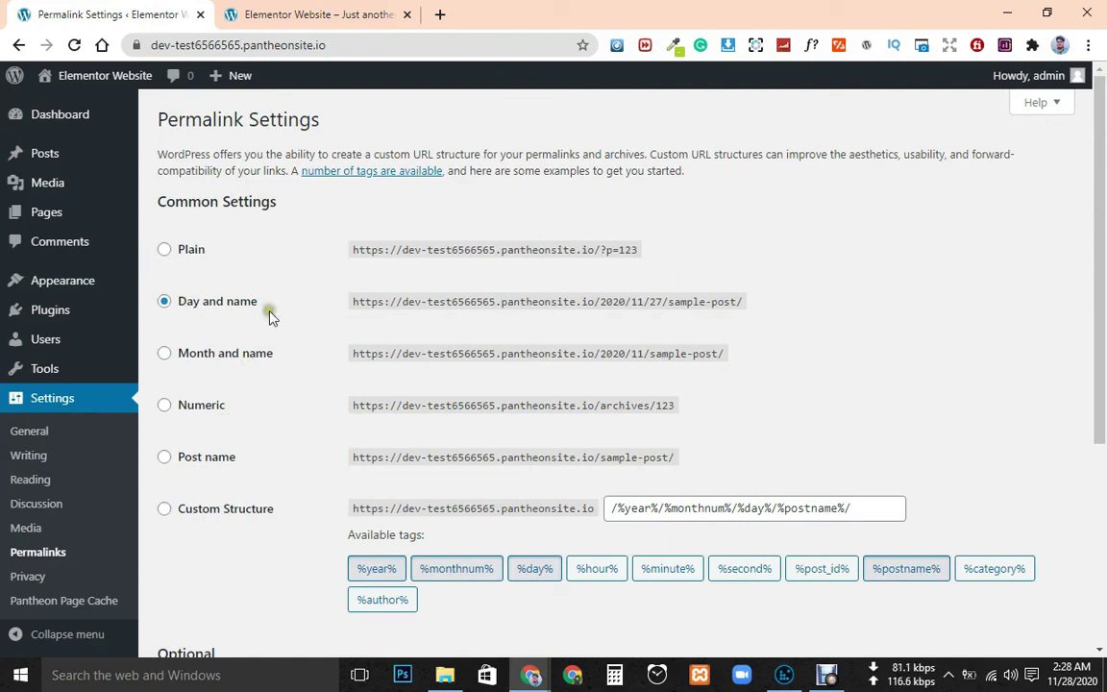
mouse_move(342, 305)
mouse_down()
mouse_move(452, 315)
mouse_move(200, 302)
mouse_move(354, 318)
mouse_up()
drag(751, 301, 598, 303)
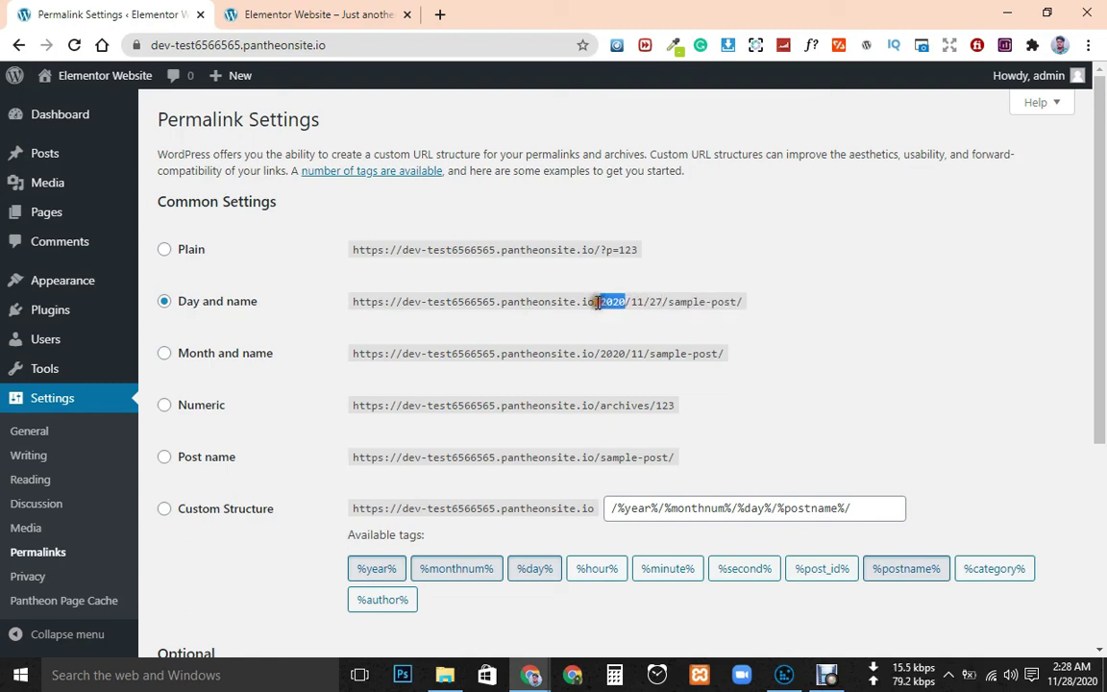
click(164, 457)
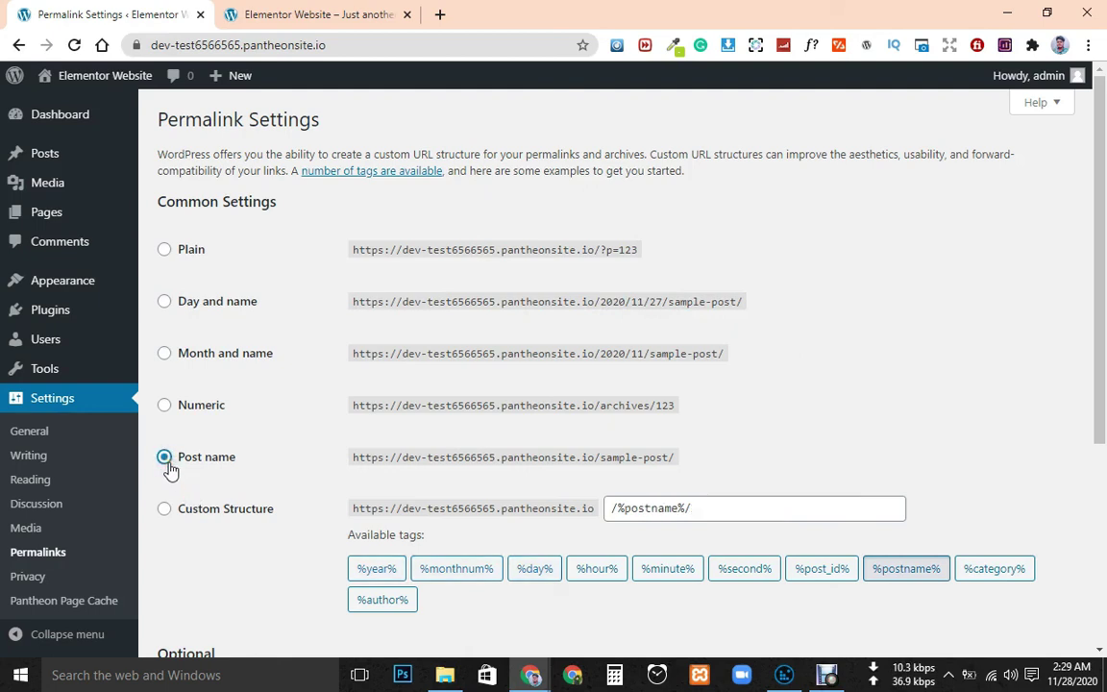
scroll(337, 385, down, 3)
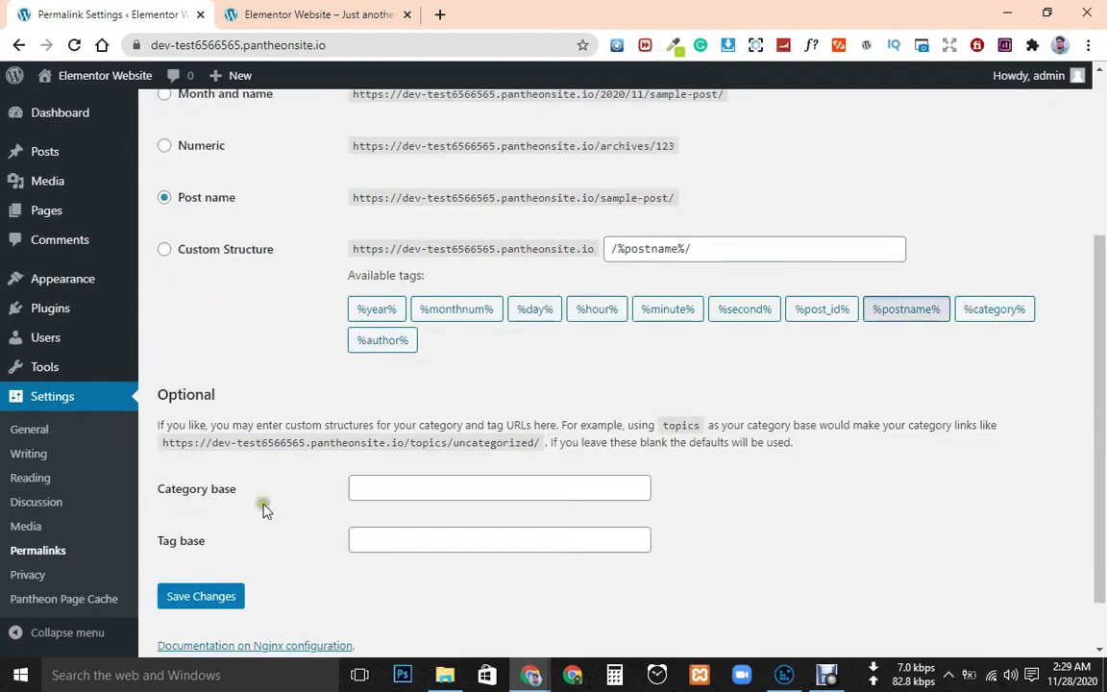
click(200, 597)
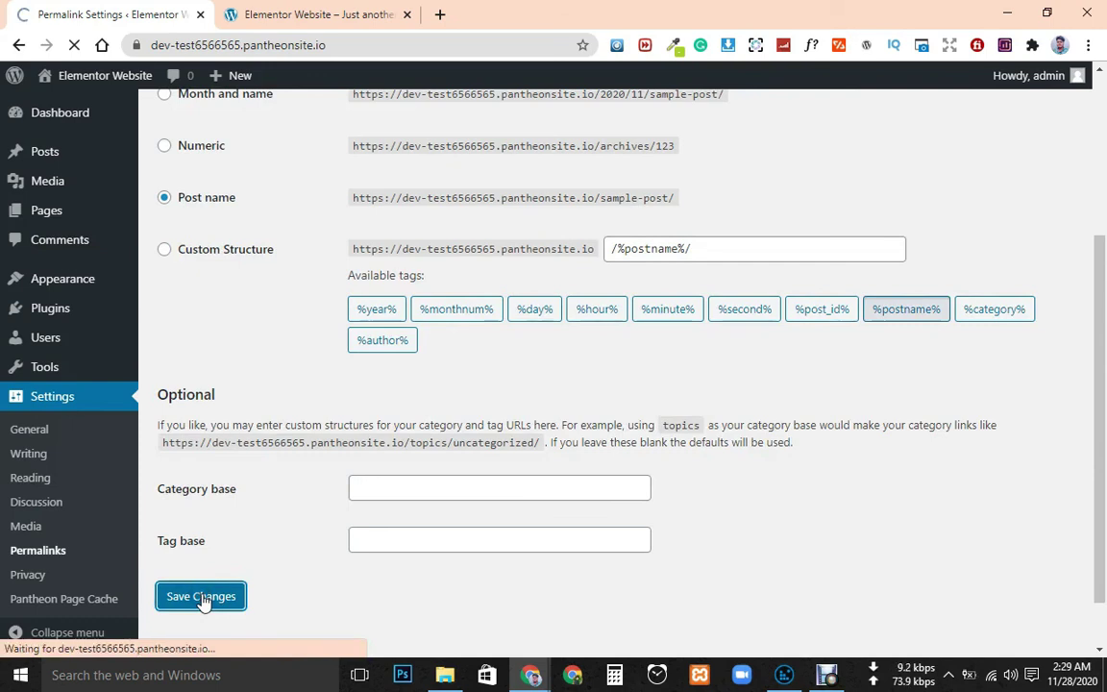
Open the Privacy Settings and review the Privacy Policy page options
scroll(48, 582, down, 4)
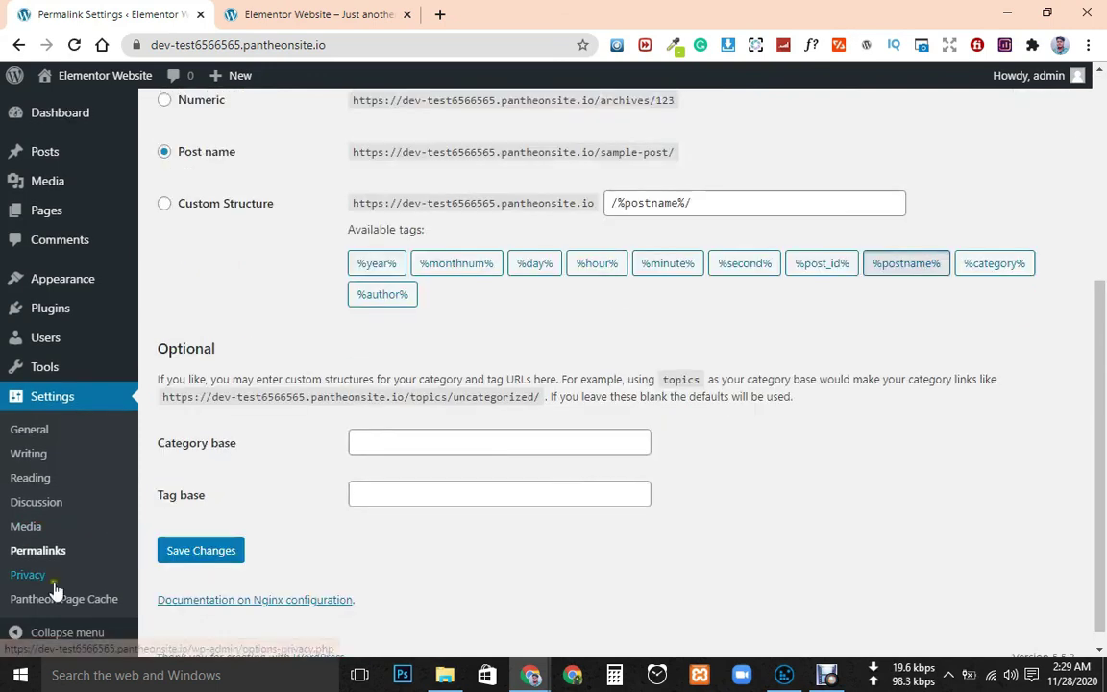
click(43, 577)
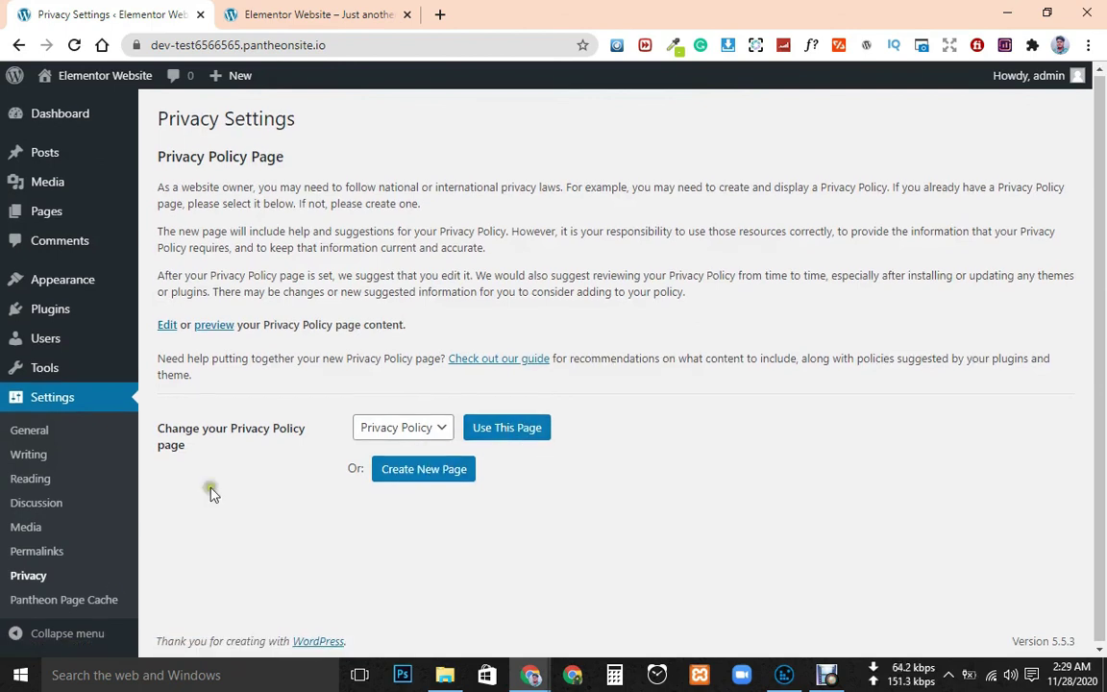
Collapse and re-expand the admin menu, and return to the Dashboard
click(67, 632)
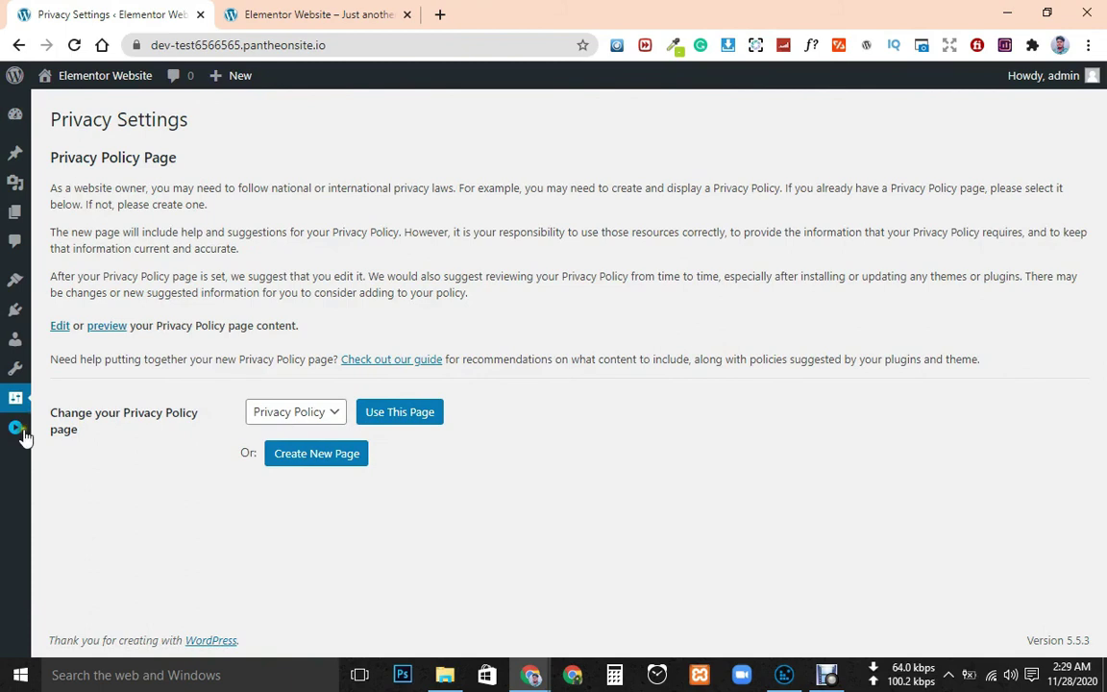
click(60, 115)
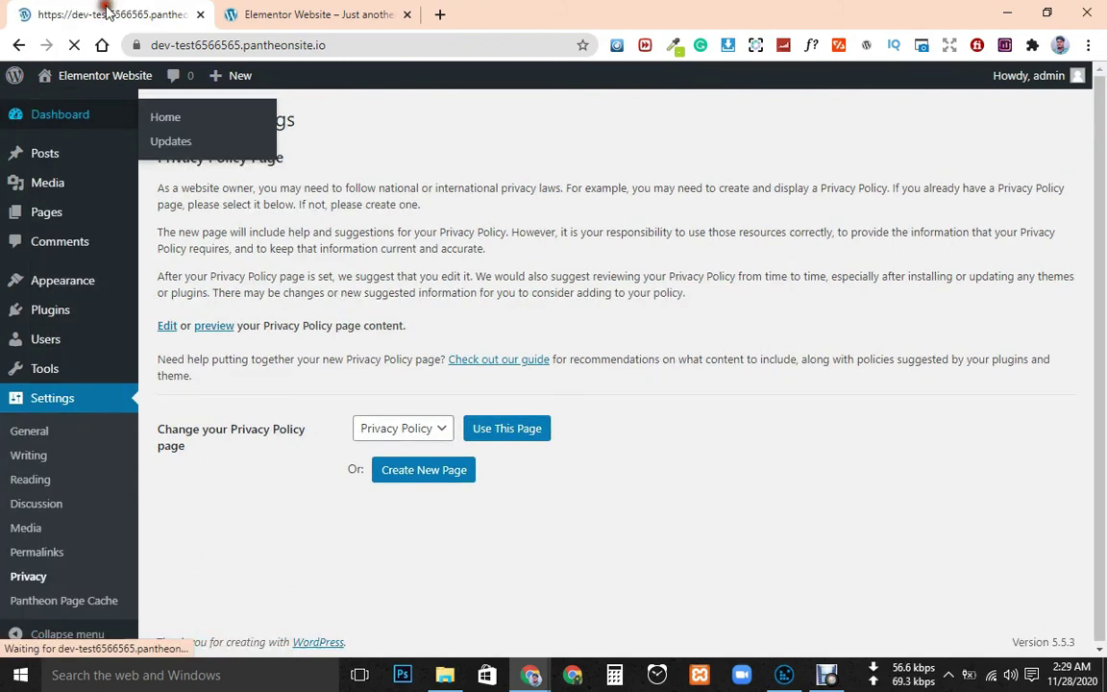